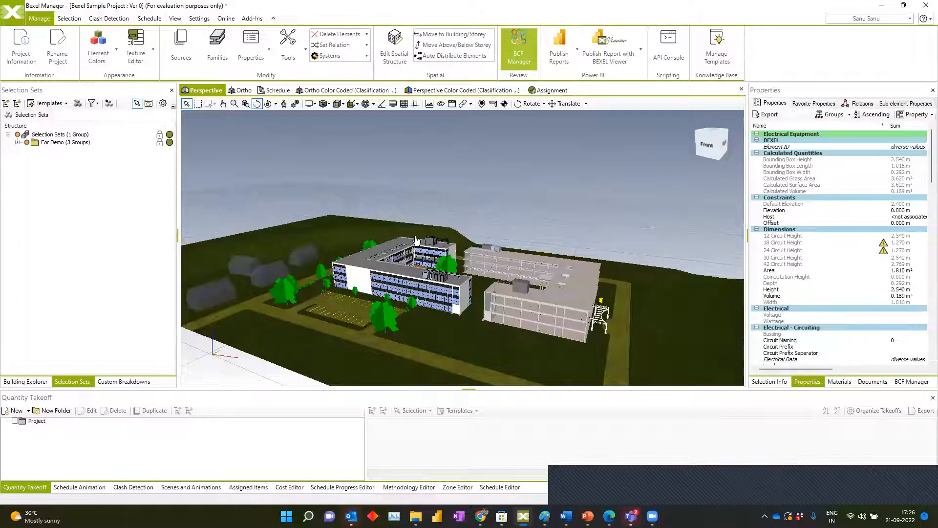
Enlarge the Quantity Takeoff panel and view the two buildings from the front and slightly above.
{"action": "left_click_drag", "start_coordinate": [551, 391], "coordinate": [552, 360]}
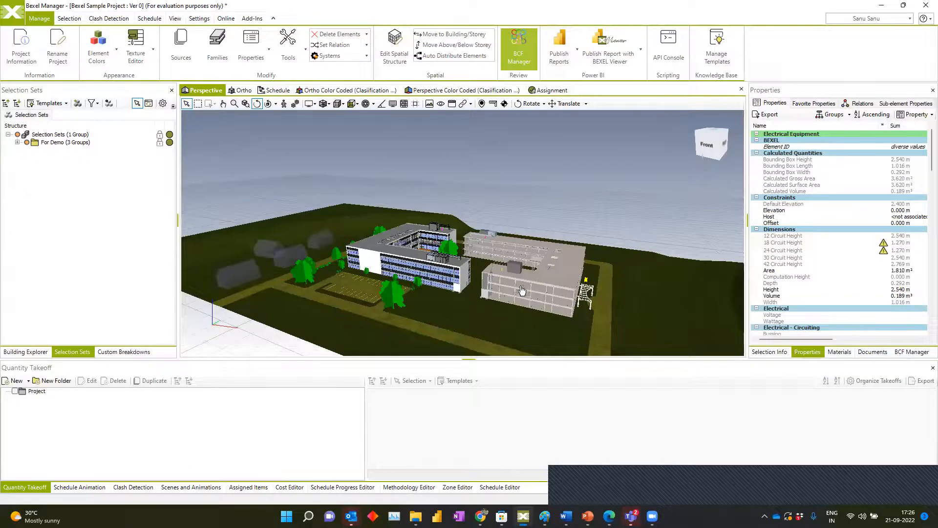
{"action": "left_click_drag", "start_coordinate": [525, 290], "coordinate": [559, 267]}
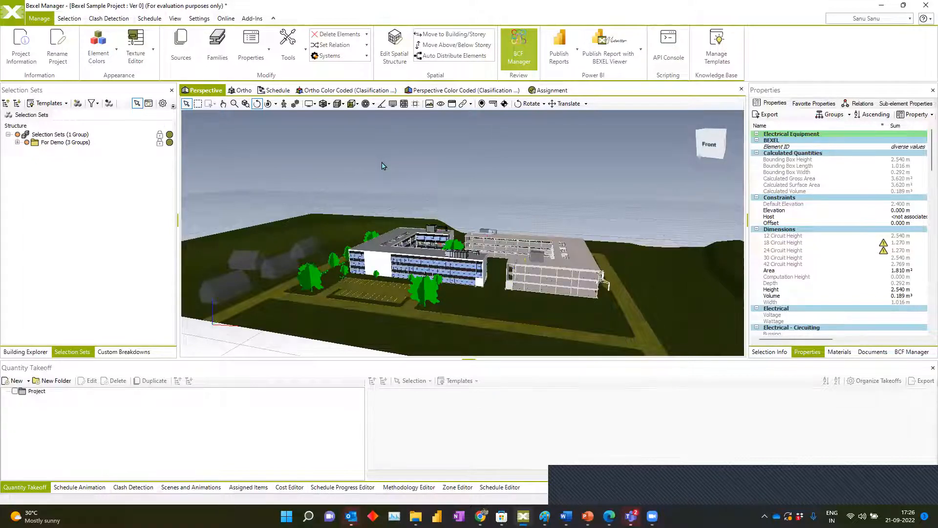
{"action": "left_click_drag", "start_coordinate": [430, 265], "coordinate": [479, 280]}
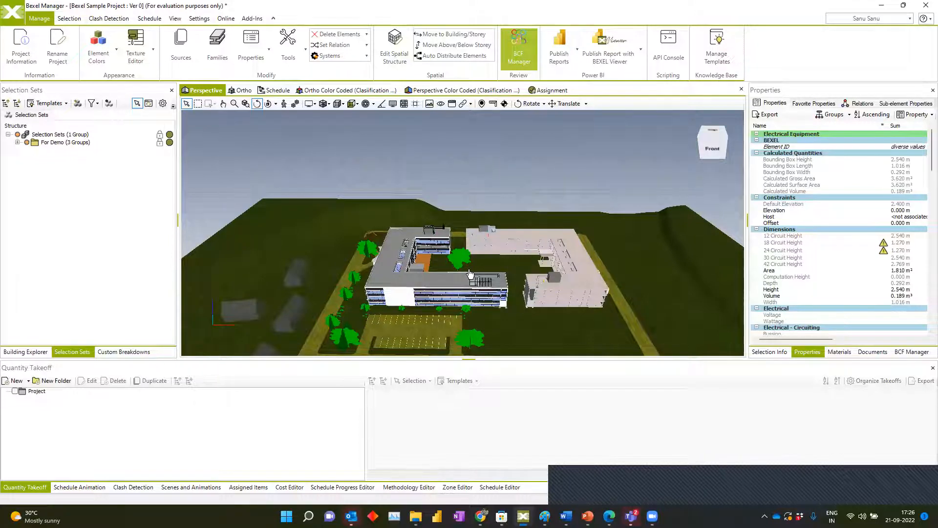
Review the source information of the architectural, mechanical and structural models in the project's source list.
{"action": "left_click", "coordinate": [182, 52]}
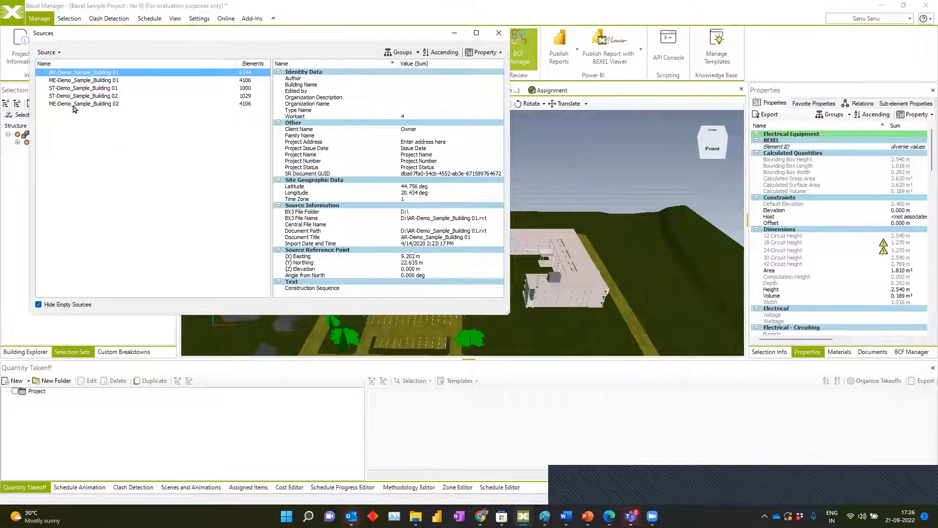
{"action": "left_click", "coordinate": [95, 81]}
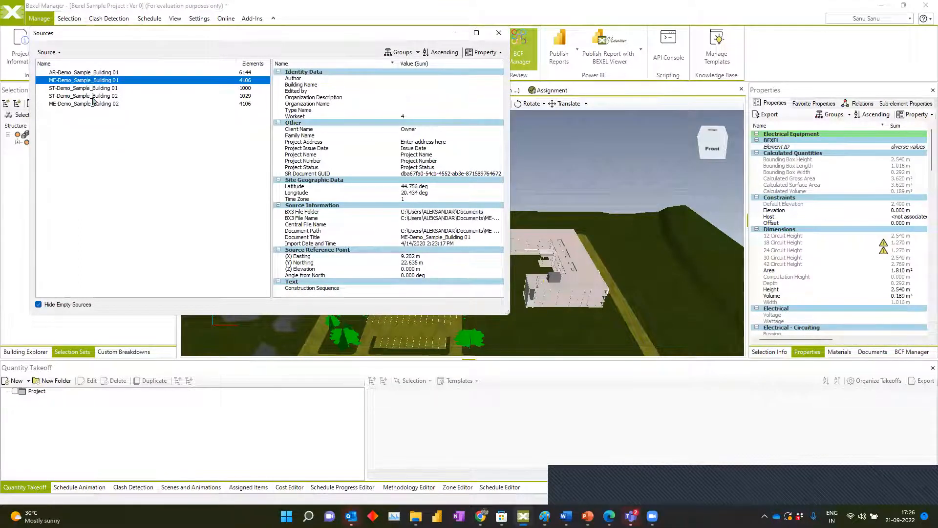
{"action": "left_click", "coordinate": [93, 98]}
{"action": "left_click", "coordinate": [92, 105]}
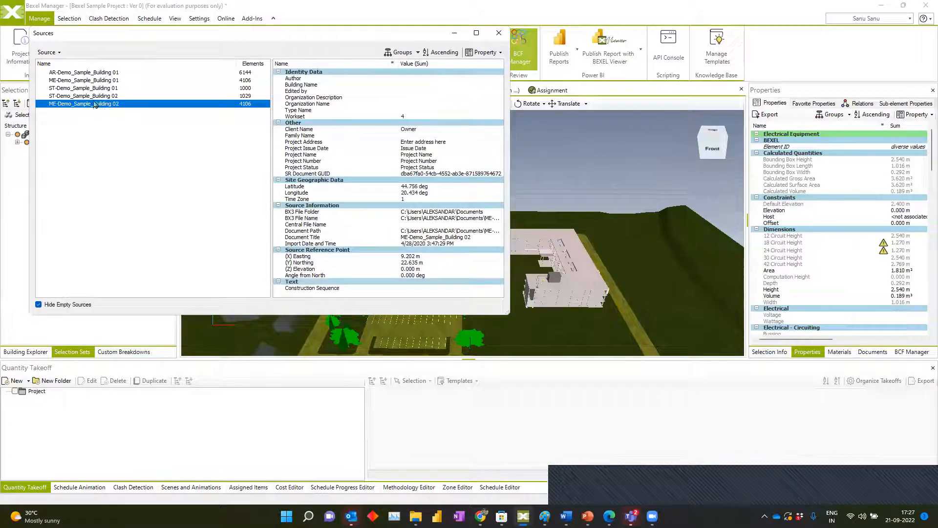
{"action": "left_click", "coordinate": [93, 98]}
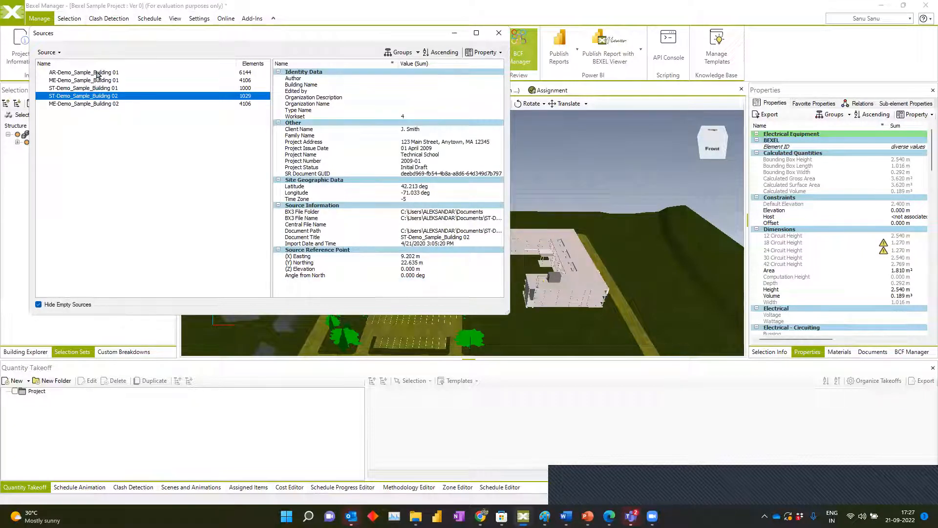
{"action": "left_click", "coordinate": [99, 79]}
{"action": "left_click", "coordinate": [96, 88]}
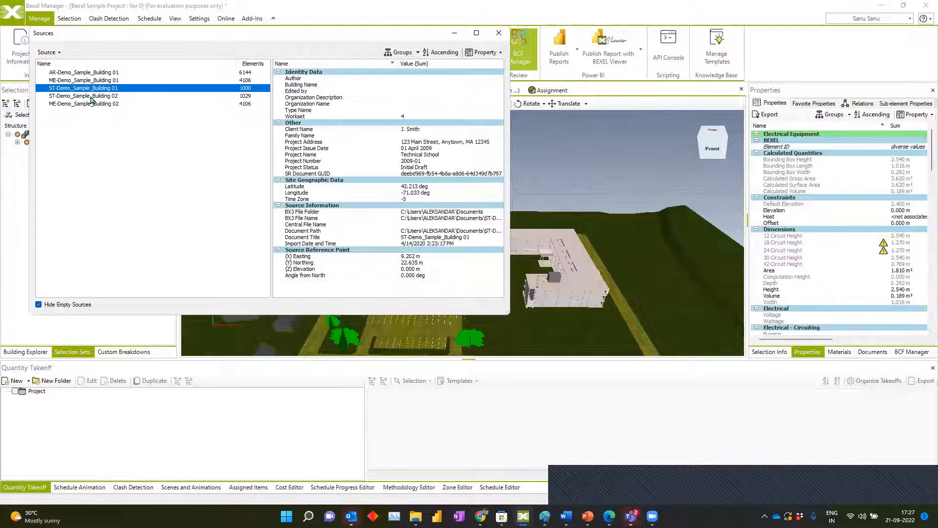
{"action": "left_click", "coordinate": [59, 97]}
{"action": "left_click", "coordinate": [59, 105]}
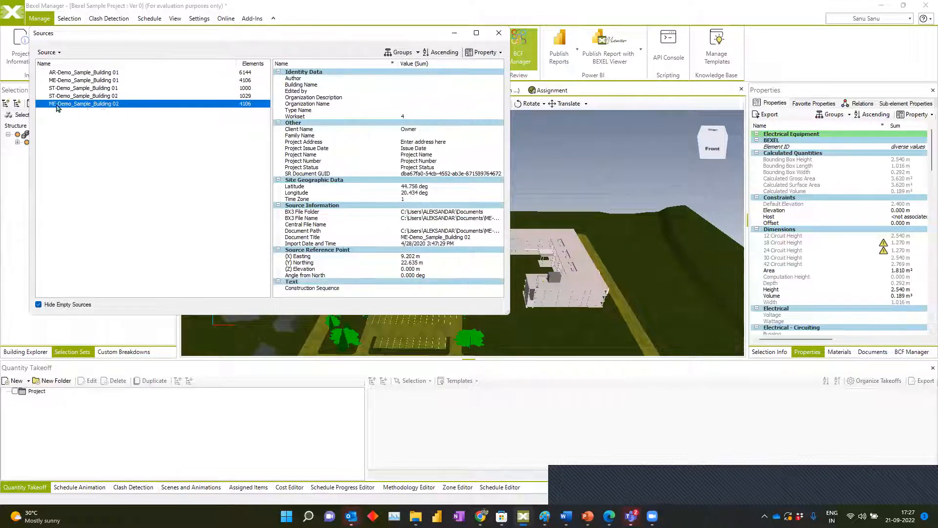
{"action": "left_click", "coordinate": [63, 74]}
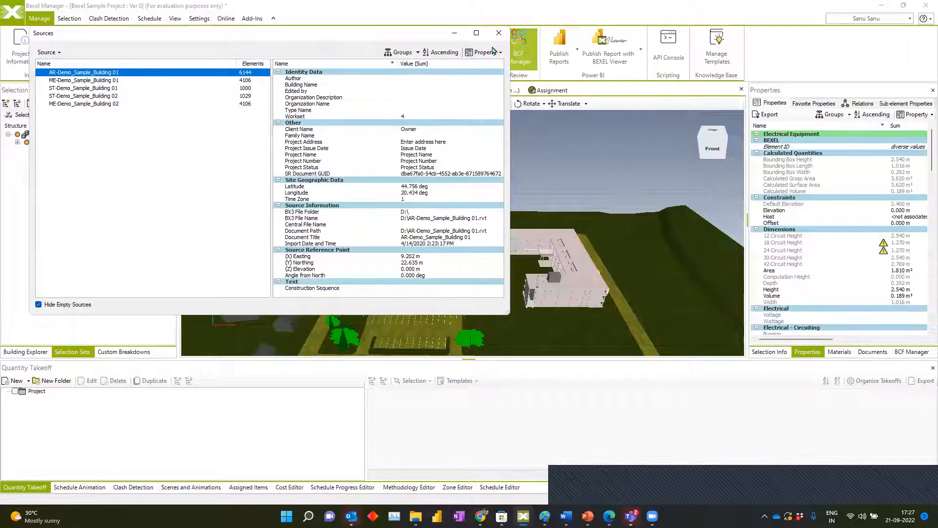
{"action": "left_click", "coordinate": [499, 33]}
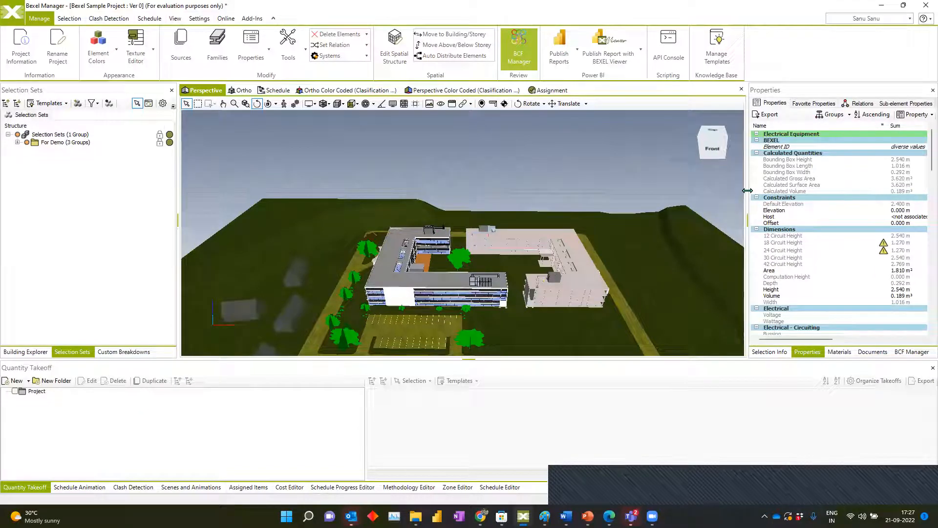
Widen the Properties panel and examine the properties of the roof slab on Building 02's connecting wing, including its analytical area.
{"action": "left_click_drag", "start_coordinate": [747, 176], "coordinate": [679, 179]}
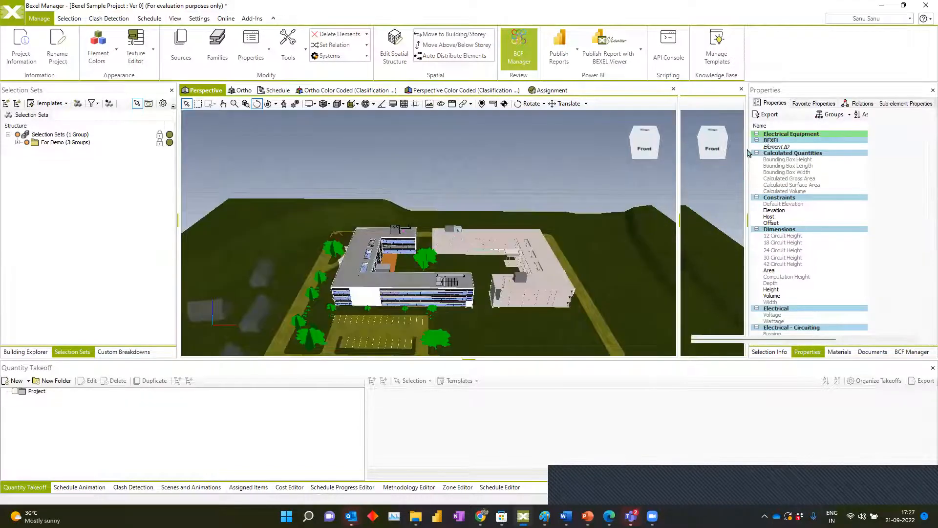
{"action": "scroll", "coordinate": [737, 230], "scroll_direction": "down", "scroll_amount": 5}
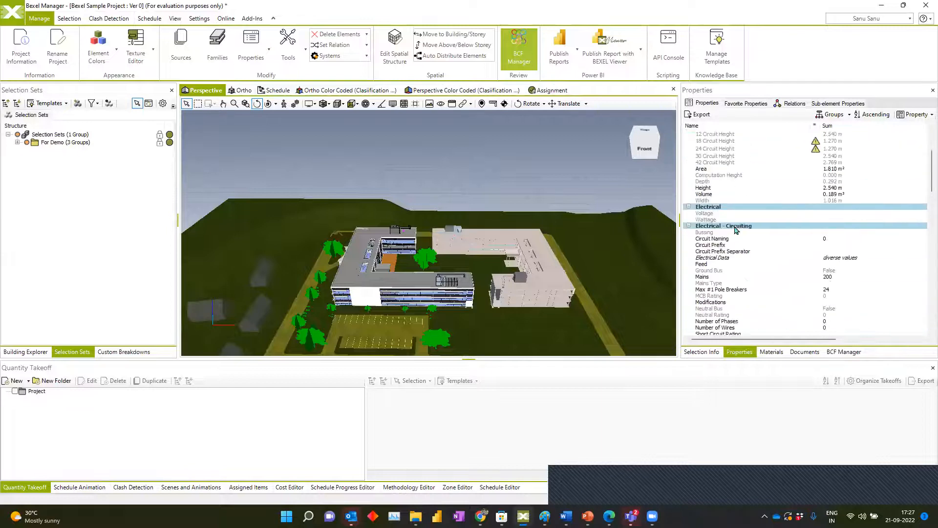
{"action": "left_click", "coordinate": [549, 269]}
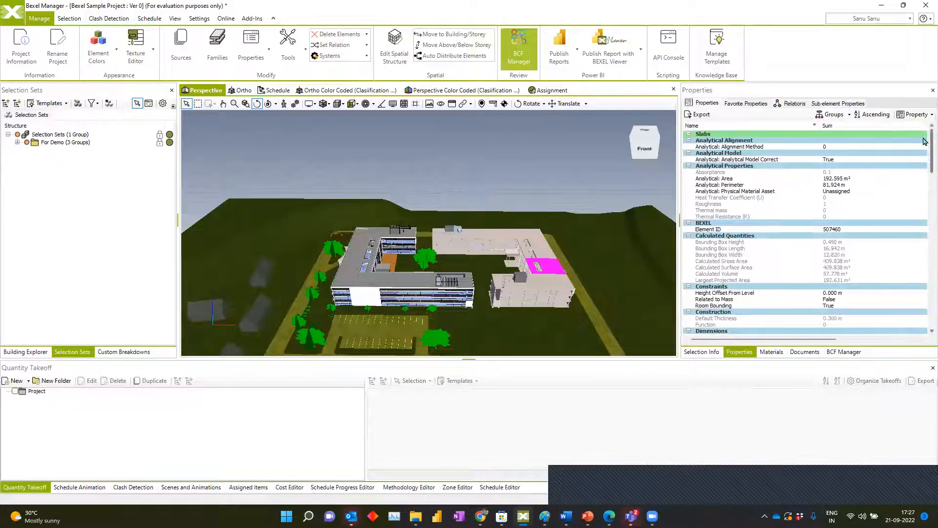
{"action": "scroll", "coordinate": [924, 157], "scroll_direction": "down", "scroll_amount": 2}
{"action": "scroll", "coordinate": [925, 180], "scroll_direction": "down", "scroll_amount": 10}
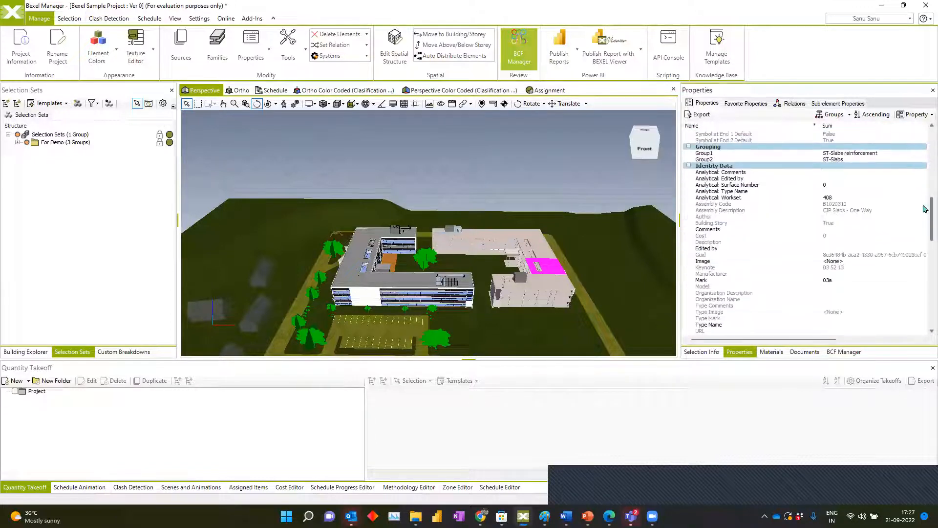
{"action": "scroll", "coordinate": [924, 208], "scroll_direction": "down", "scroll_amount": 10}
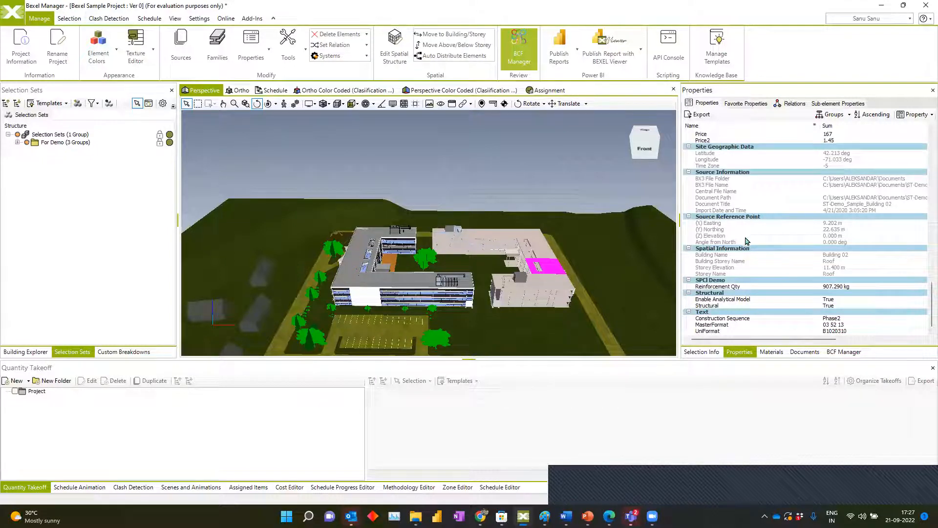
{"action": "scroll", "coordinate": [925, 254], "scroll_direction": "up", "scroll_amount": 7}
{"action": "scroll", "coordinate": [925, 254], "scroll_direction": "up", "scroll_amount": 10}
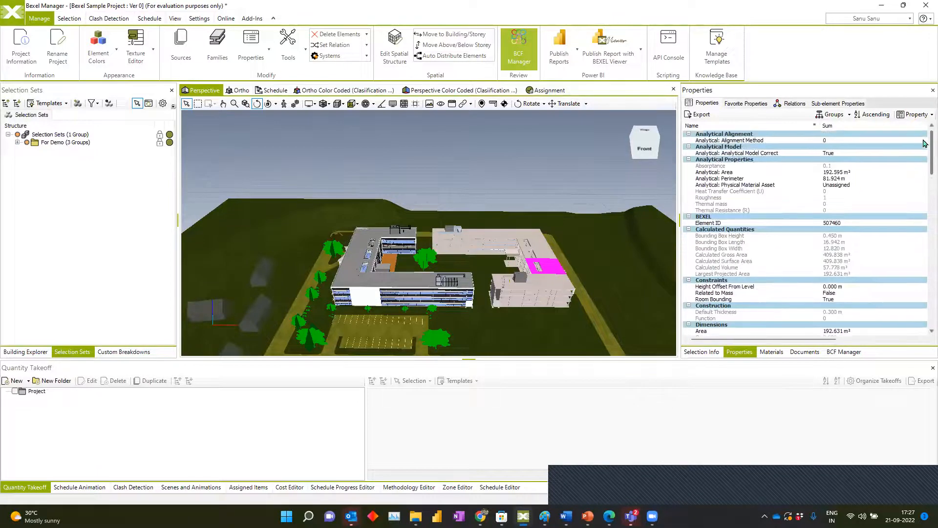
{"action": "left_click", "coordinate": [721, 173]}
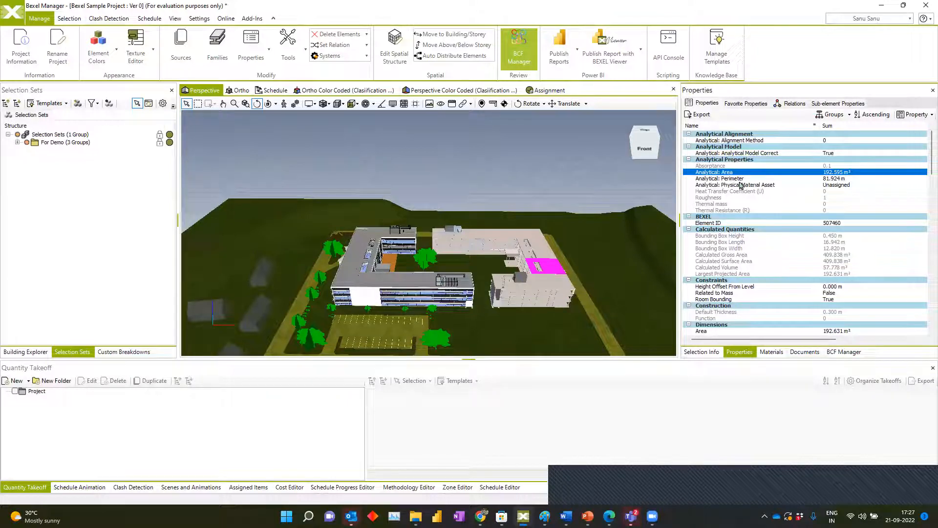
Select the large mechanical equipment unit on Building 02's roof and inspect its quantities, constraints and Offset property.
{"action": "scroll", "coordinate": [533, 255], "scroll_direction": "up", "scroll_amount": 5}
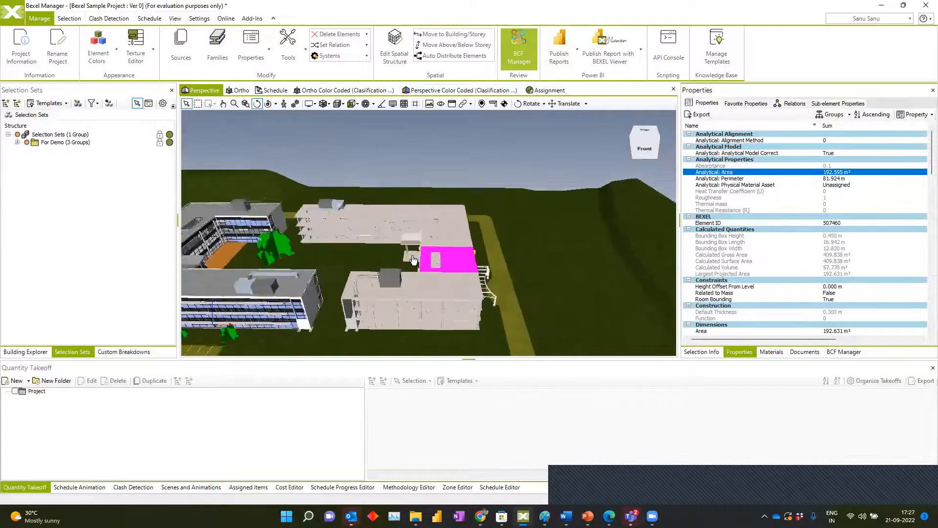
{"action": "scroll", "coordinate": [423, 249], "scroll_direction": "up", "scroll_amount": 3}
{"action": "left_click_drag", "start_coordinate": [264, 259], "coordinate": [295, 273]}
{"action": "left_click", "coordinate": [295, 272]}
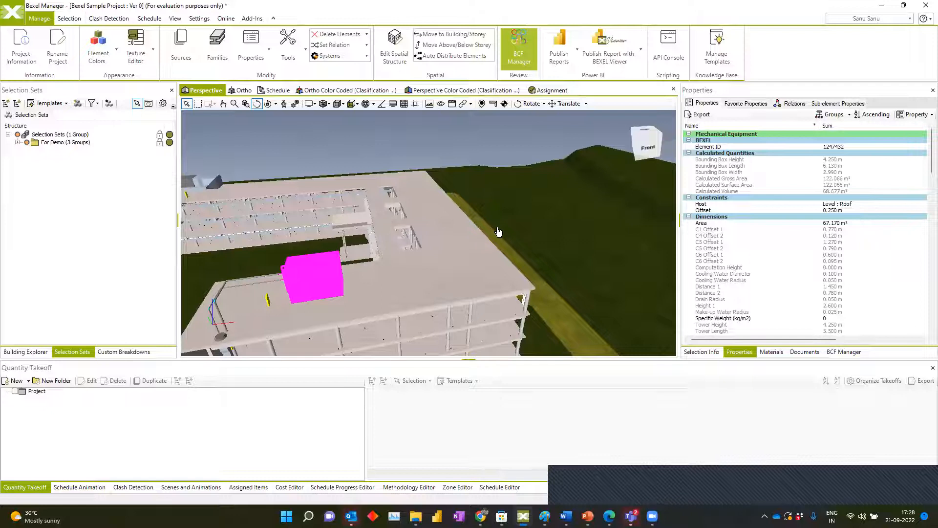
{"action": "left_click_drag", "start_coordinate": [478, 251], "coordinate": [635, 220]}
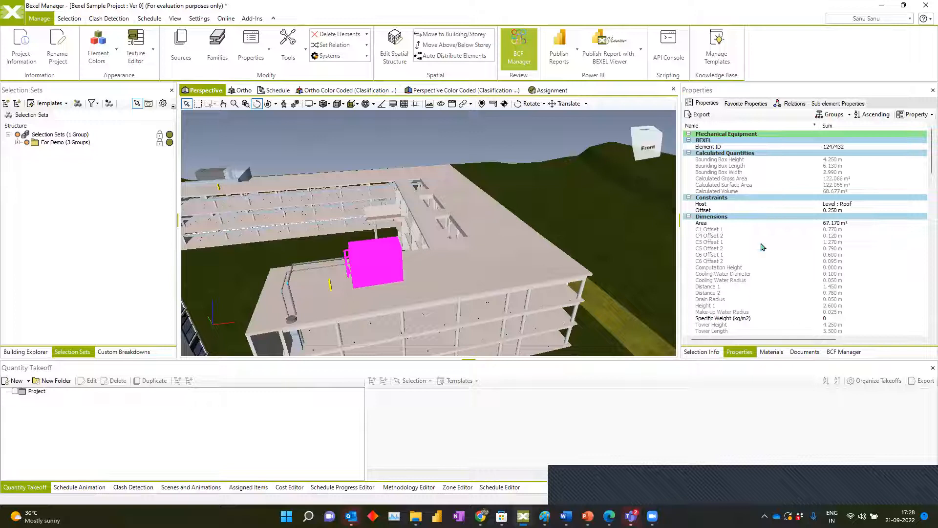
{"action": "left_click_drag", "start_coordinate": [681, 240], "coordinate": [689, 240]}
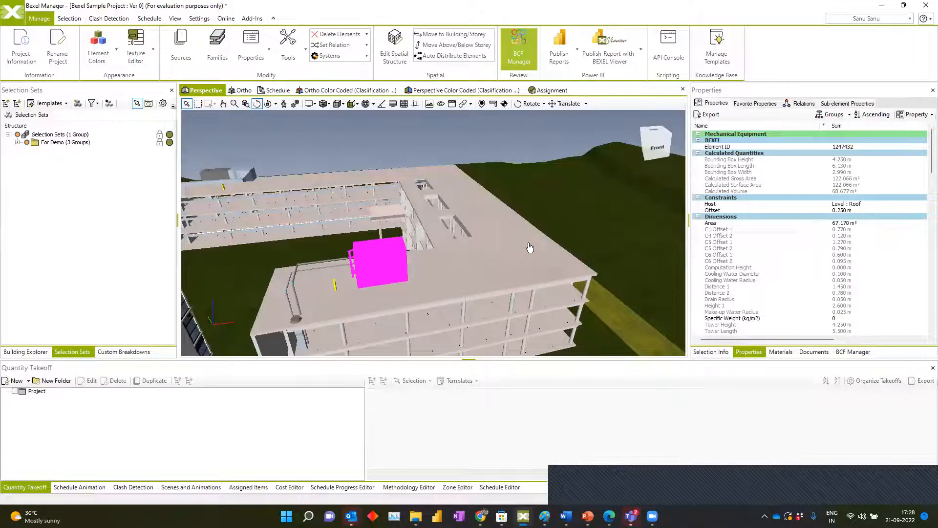
{"action": "left_click", "coordinate": [752, 210]}
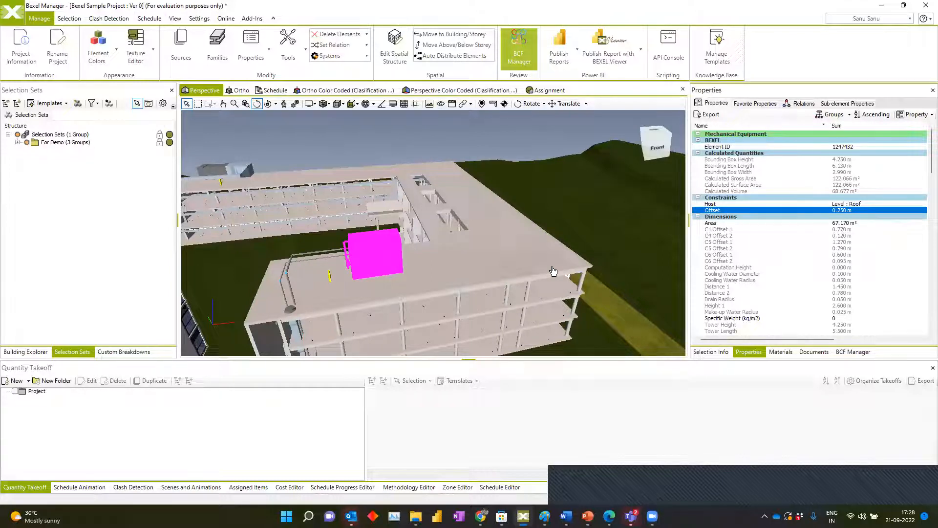
Examine the mechanical unit's source, spatial, structural, classification and mechanical flow properties.
{"action": "left_click_drag", "start_coordinate": [924, 170], "coordinate": [924, 327]}
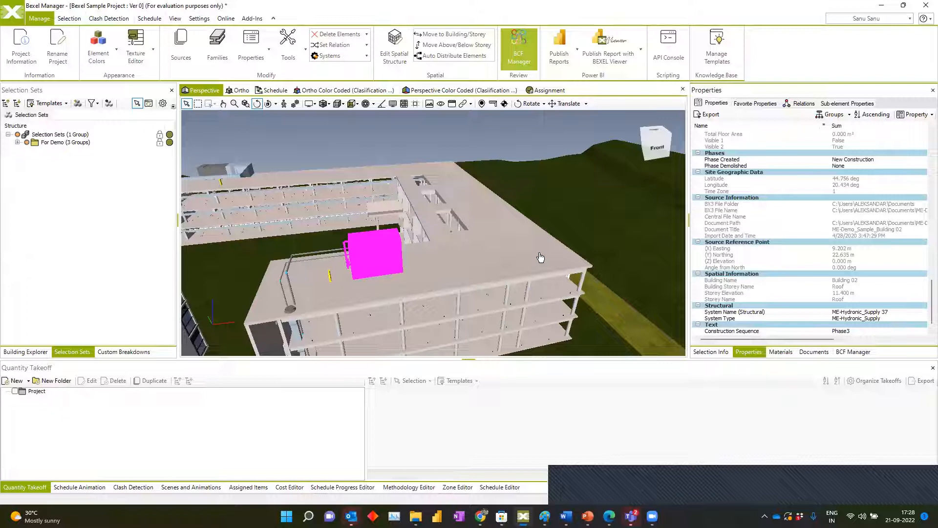
{"action": "middle_click_drag", "start_coordinate": [505, 251], "coordinate": [521, 248]}
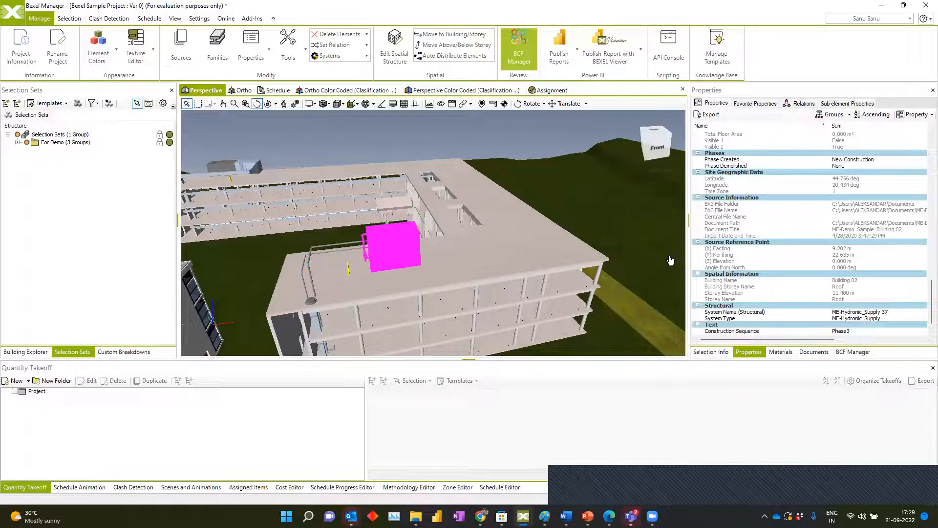
{"action": "scroll", "coordinate": [526, 228], "scroll_direction": "down", "scroll_amount": 2}
{"action": "left_click_drag", "start_coordinate": [526, 228], "coordinate": [675, 226]}
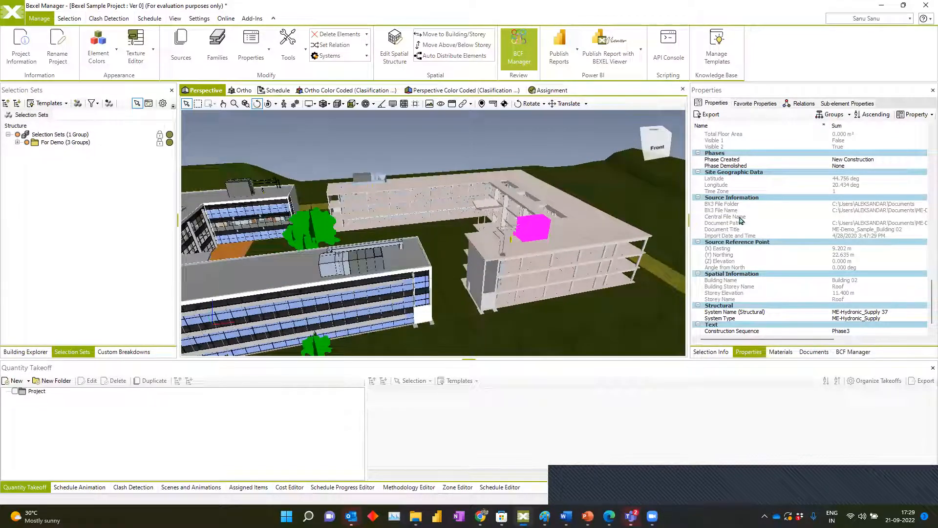
{"action": "scroll", "coordinate": [740, 220], "scroll_direction": "down", "scroll_amount": 1}
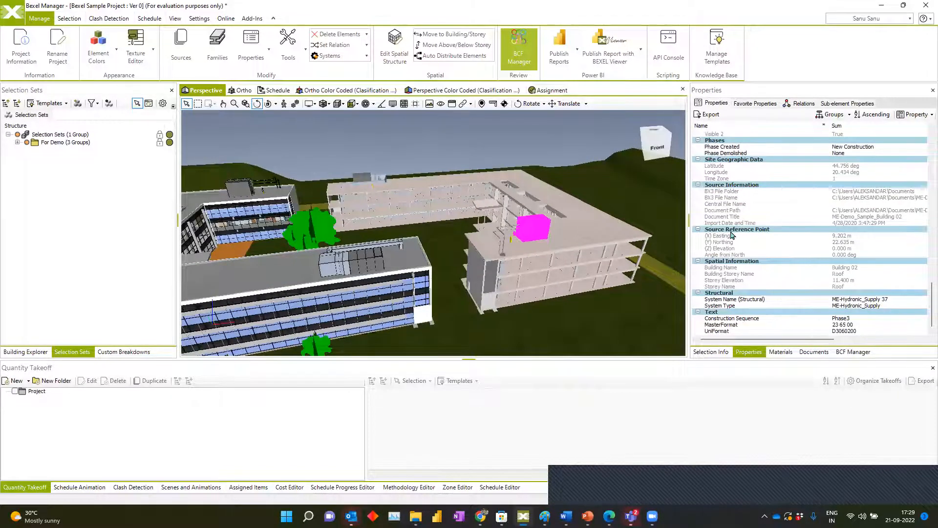
{"action": "left_click_drag", "start_coordinate": [581, 237], "coordinate": [555, 240]}
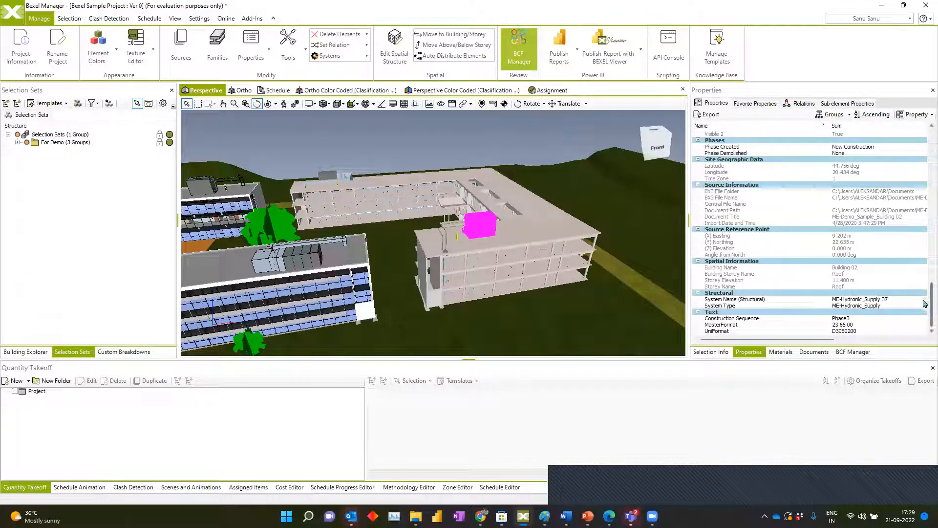
{"action": "scroll", "coordinate": [924, 299], "scroll_direction": "up", "scroll_amount": 1}
{"action": "scroll", "coordinate": [919, 273], "scroll_direction": "up", "scroll_amount": 5}
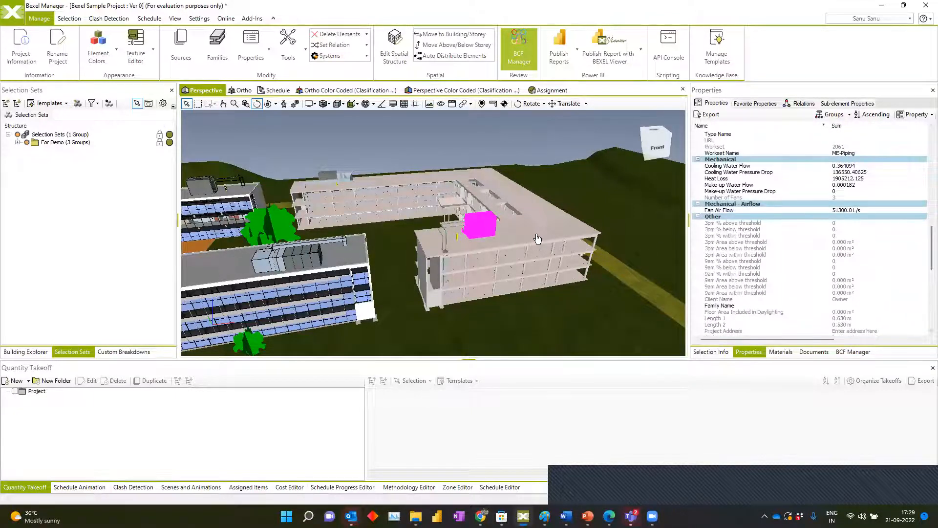
Select Building 02's corner roof slab and highlight its Dimensions properties from Area to Volume.
{"action": "scroll", "coordinate": [924, 176], "scroll_direction": "down", "scroll_amount": 3}
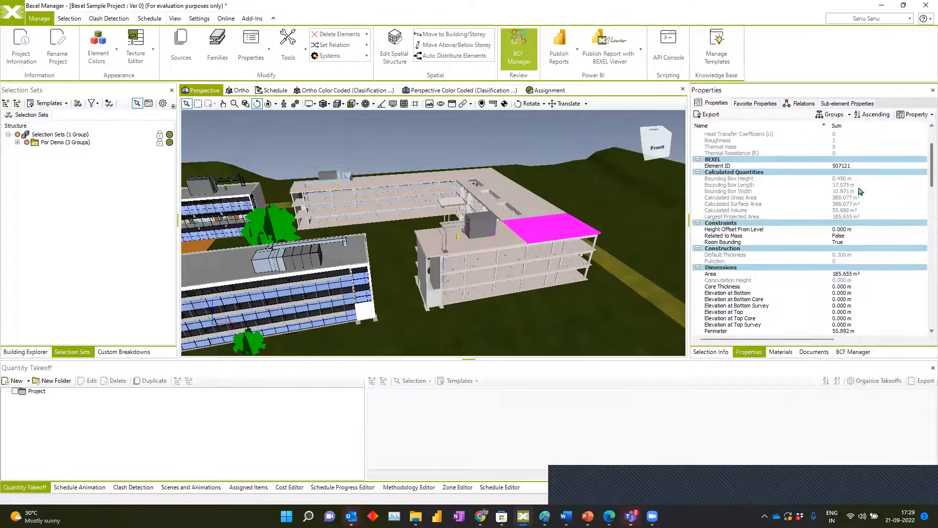
{"action": "scroll", "coordinate": [729, 245], "scroll_direction": "down", "scroll_amount": 5}
{"action": "left_click", "coordinate": [730, 174]}
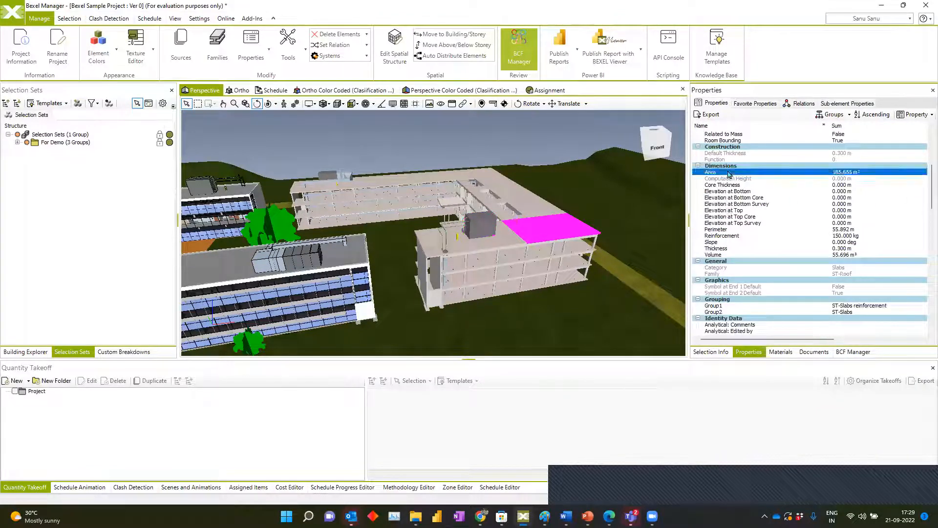
{"action": "left_click", "coordinate": [737, 248], "text": "shift"}
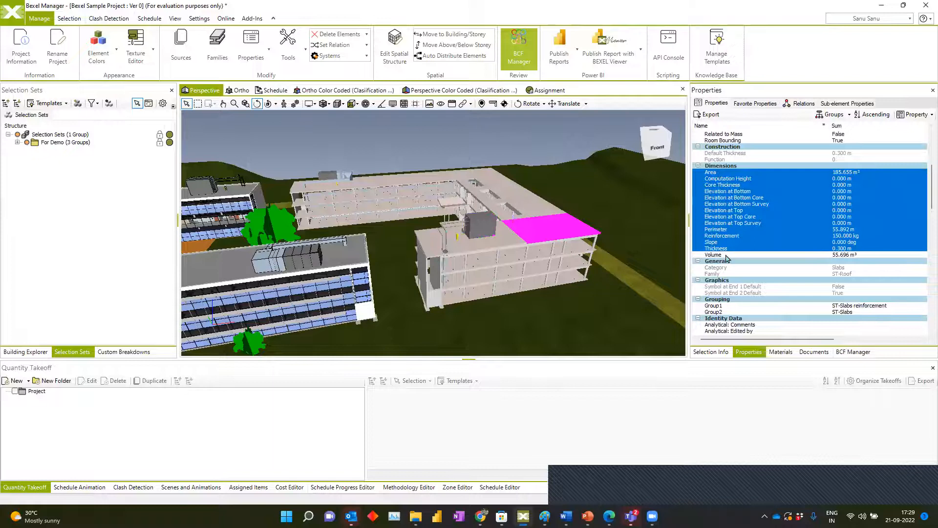
{"action": "left_click", "coordinate": [720, 255], "text": "shift"}
Select the roof slab beneath the mechanical unit to display its properties.
{"action": "left_click", "coordinate": [480, 204]}
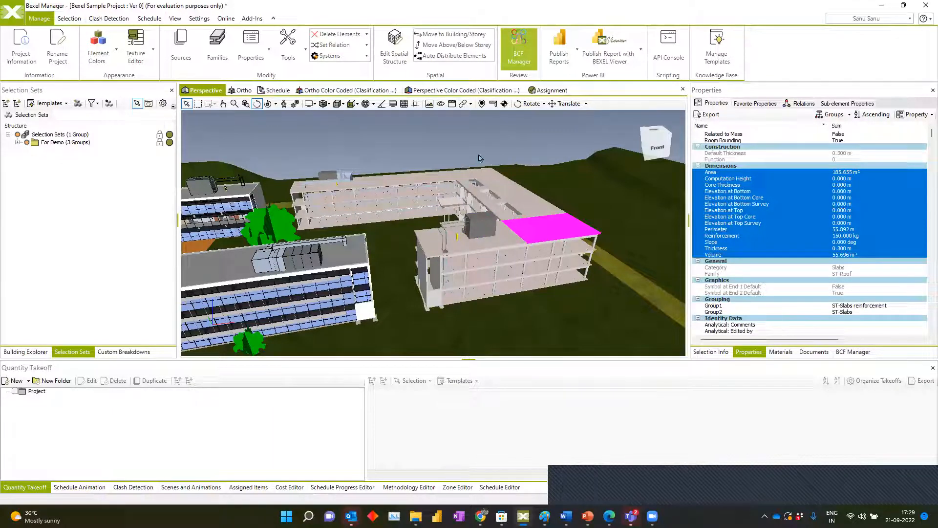
{"action": "left_click", "coordinate": [517, 244]}
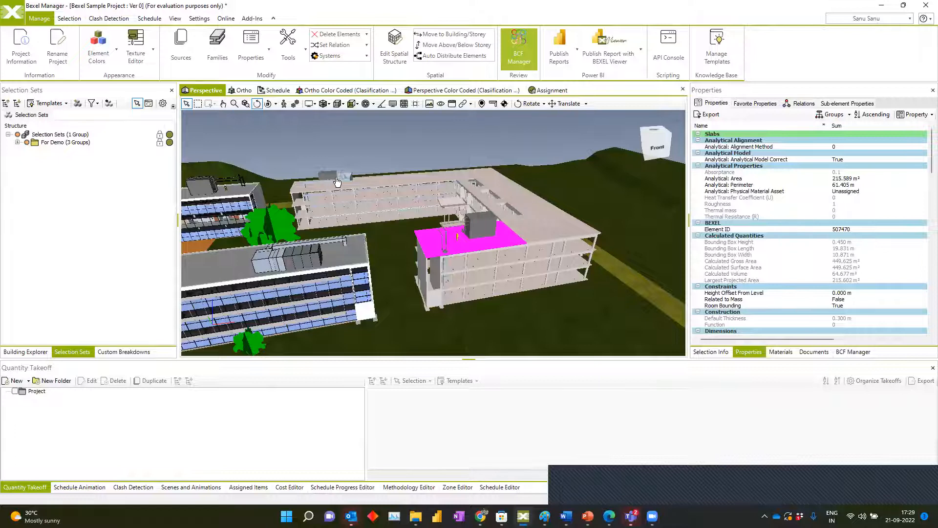
{"action": "middle_click_drag", "start_coordinate": [404, 213], "coordinate": [415, 218]}
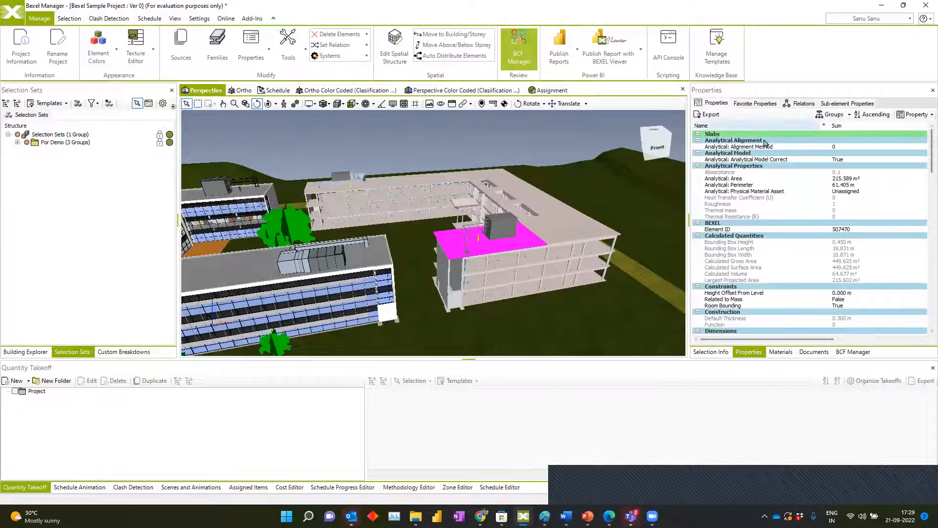
Open the custom breakdown based on source and category and expand it to list its building models.
{"action": "middle_click_drag", "start_coordinate": [469, 200], "coordinate": [491, 200]}
{"action": "left_click_drag", "start_coordinate": [446, 191], "coordinate": [366, 335]}
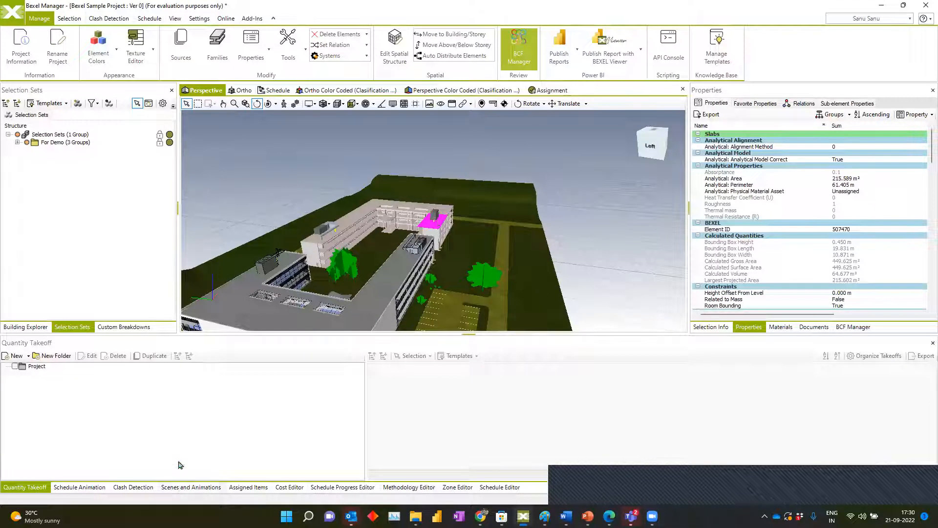
{"action": "left_click", "coordinate": [114, 328]}
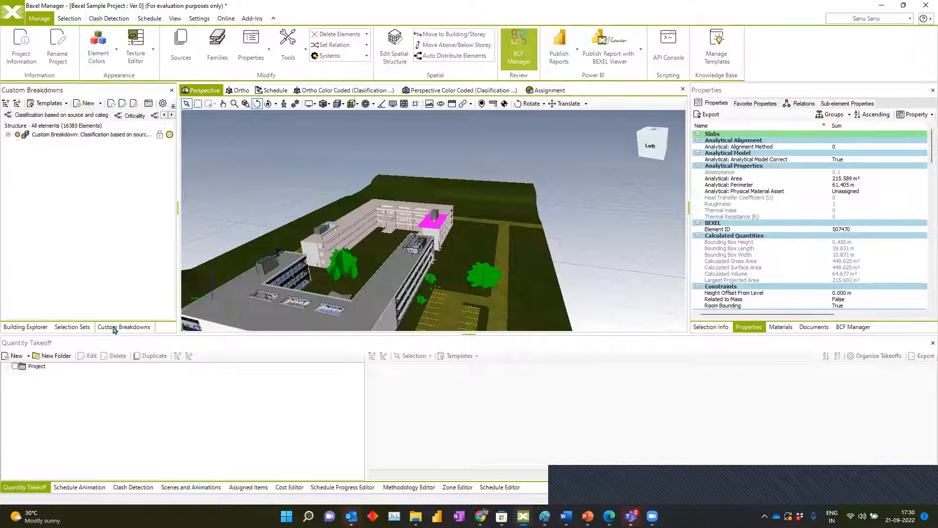
{"action": "left_click", "coordinate": [8, 135]}
{"action": "left_click_drag", "start_coordinate": [337, 197], "coordinate": [408, 196]}
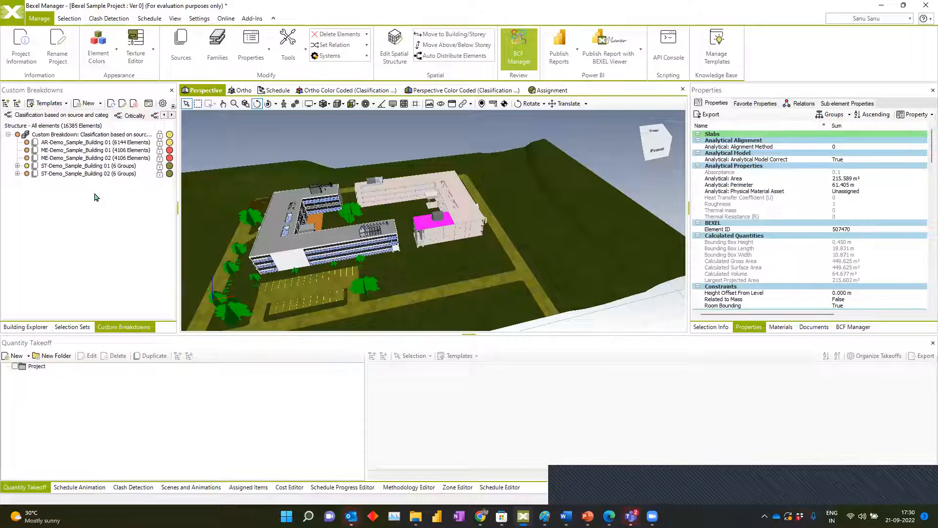
{"action": "middle_click_drag", "start_coordinate": [447, 252], "coordinate": [498, 240]}
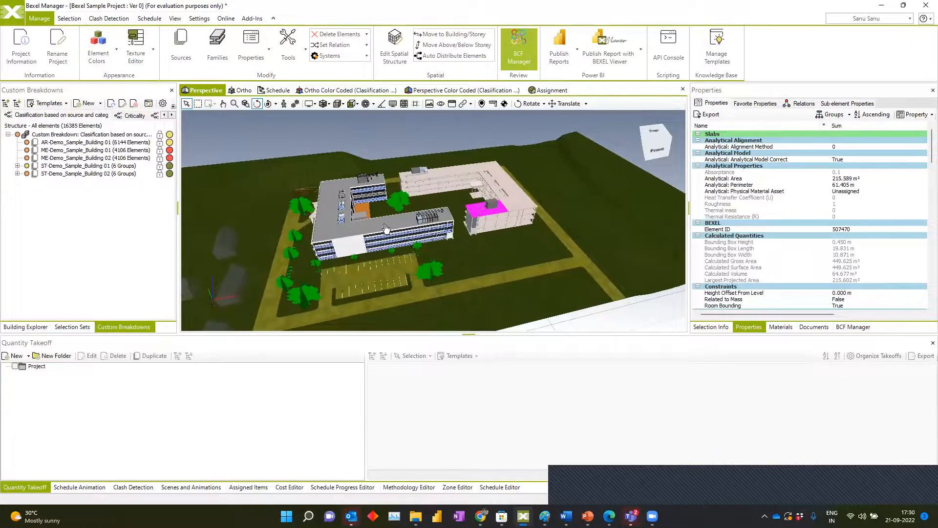
Return to the selection sets, open the Cost Editor and enlarge its pane to show the BOQ for ST category classification.
{"action": "left_click", "coordinate": [124, 328]}
{"action": "left_click", "coordinate": [74, 327]}
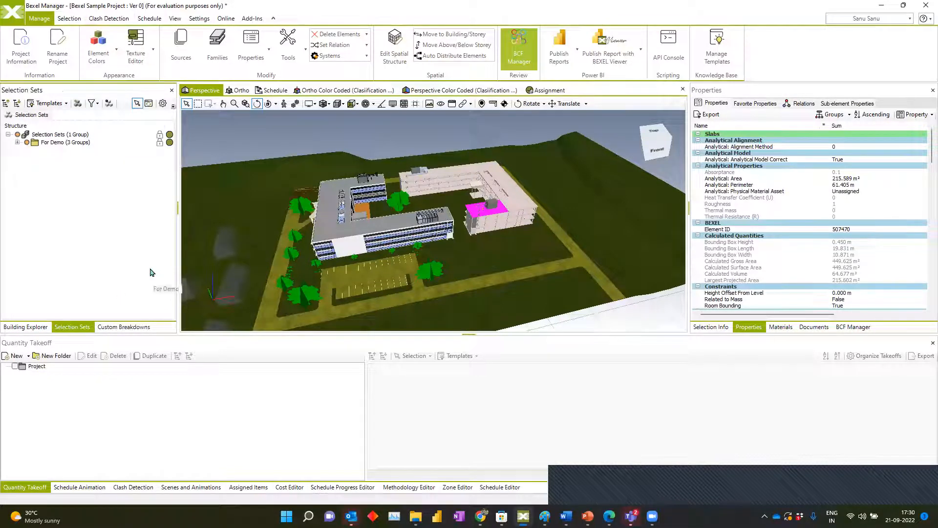
{"action": "middle_click_drag", "start_coordinate": [265, 235], "coordinate": [311, 231]}
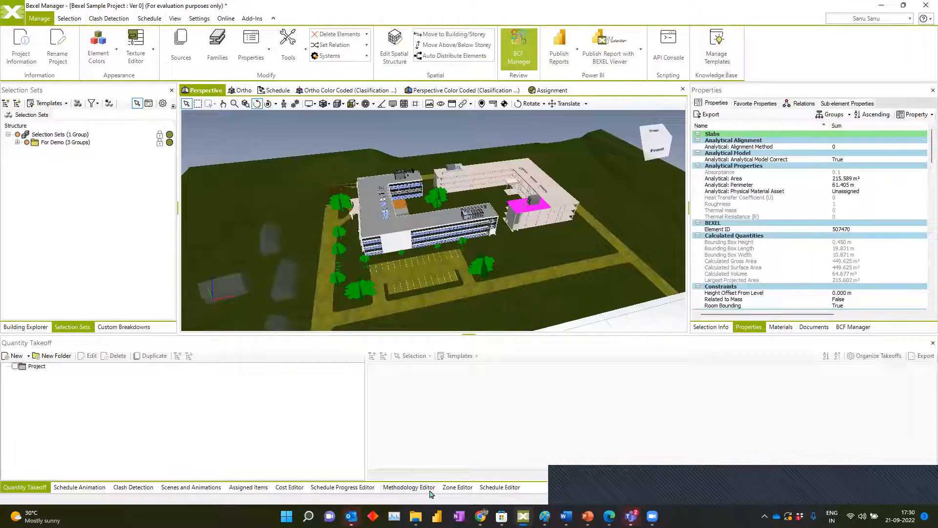
{"action": "left_click", "coordinate": [289, 488]}
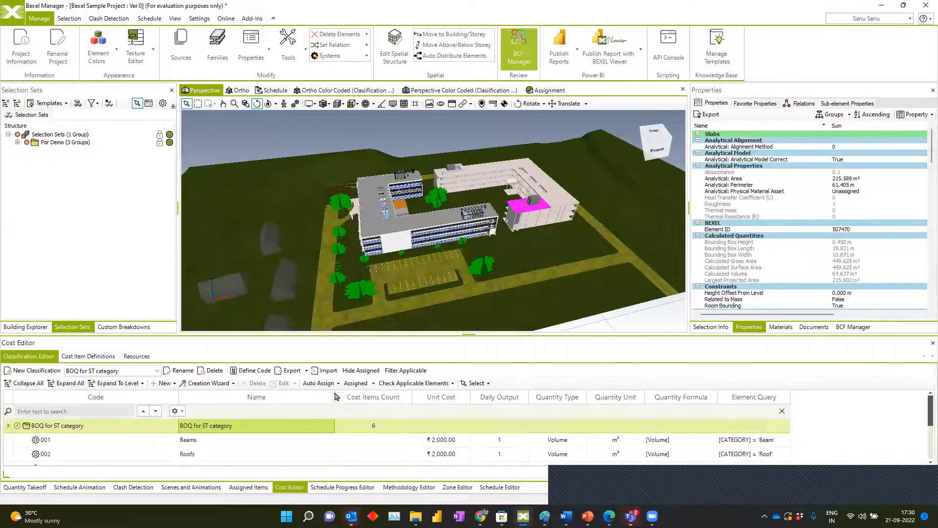
{"action": "left_click_drag", "start_coordinate": [348, 339], "coordinate": [348, 283]}
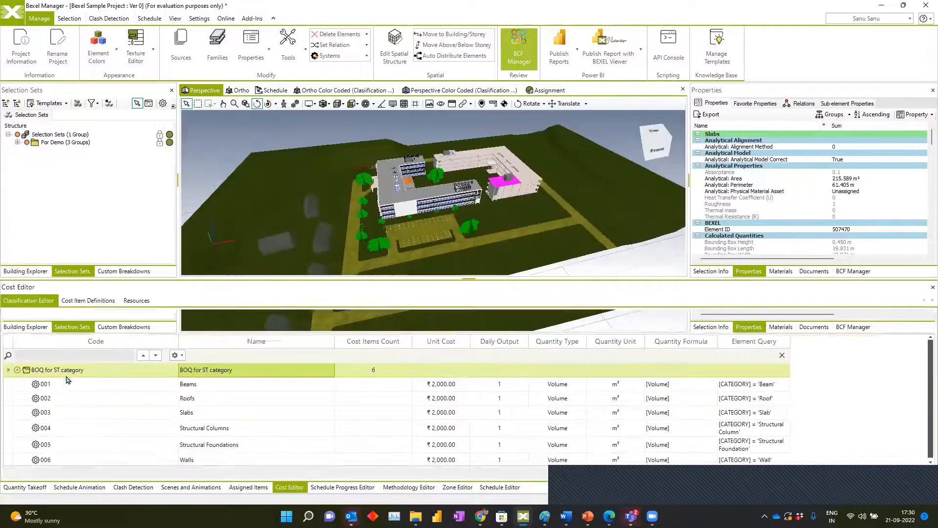
Collapse and re-expand the BOQ for ST category classification to review its cost items, leaving it collapsed.
{"action": "left_click", "coordinate": [17, 370]}
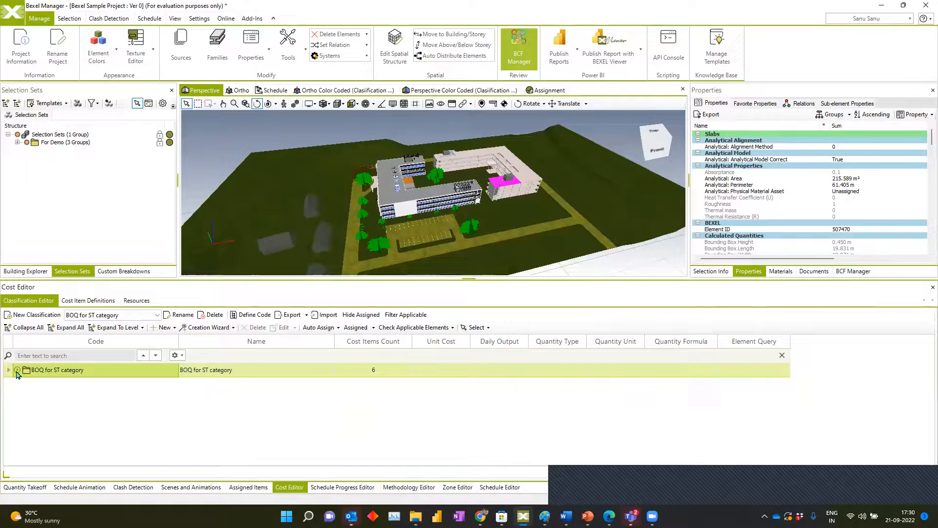
{"action": "left_click", "coordinate": [17, 371]}
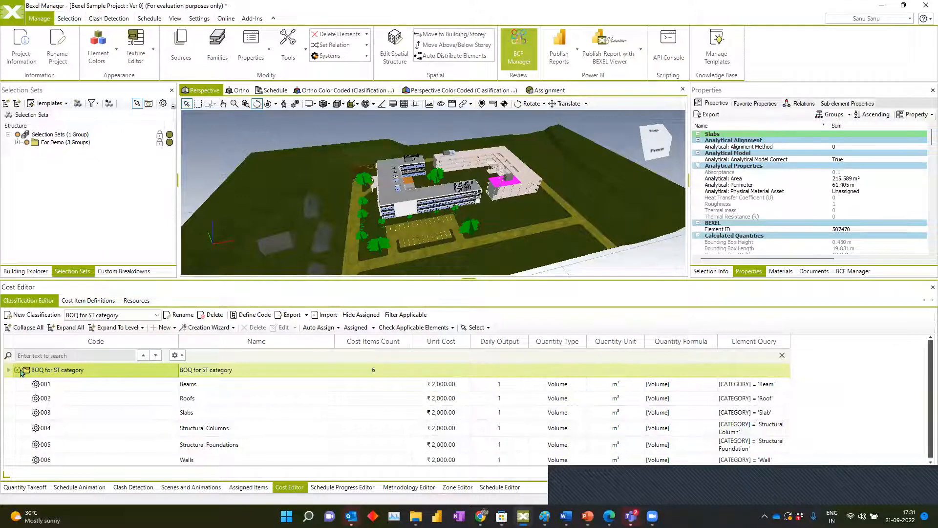
{"action": "double_click", "coordinate": [38, 368]}
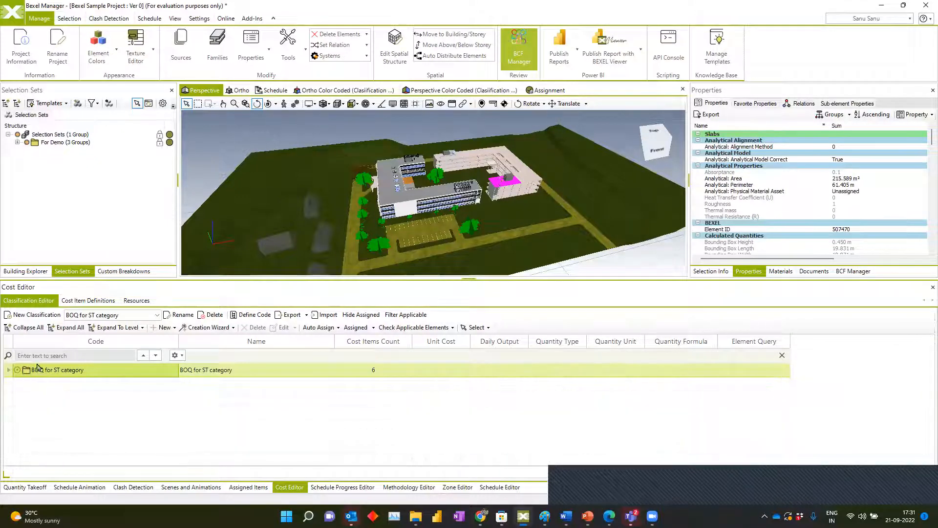
Select Building 02's corner roof slab and filter the BOQ for ST category classification to the cost items applicable to it.
{"action": "left_click", "coordinate": [289, 489]}
{"action": "left_click", "coordinate": [524, 181]}
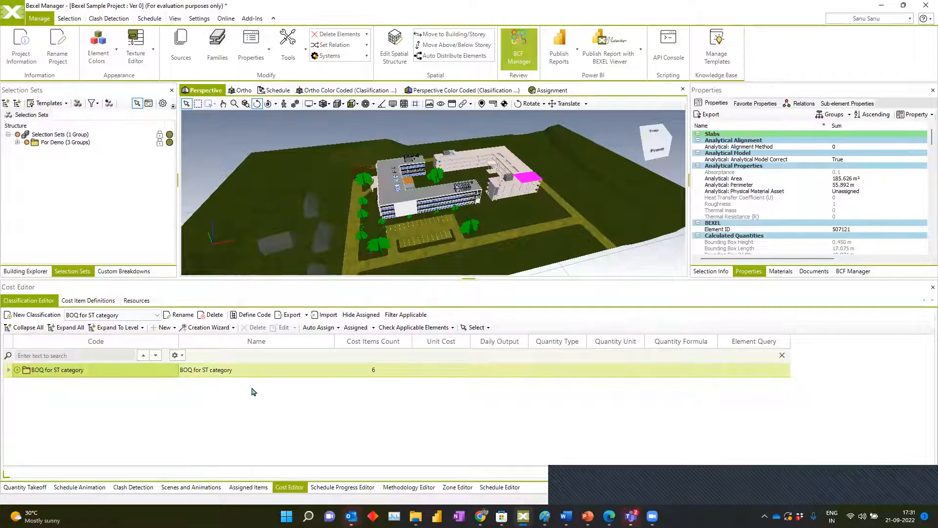
{"action": "left_click", "coordinate": [406, 314]}
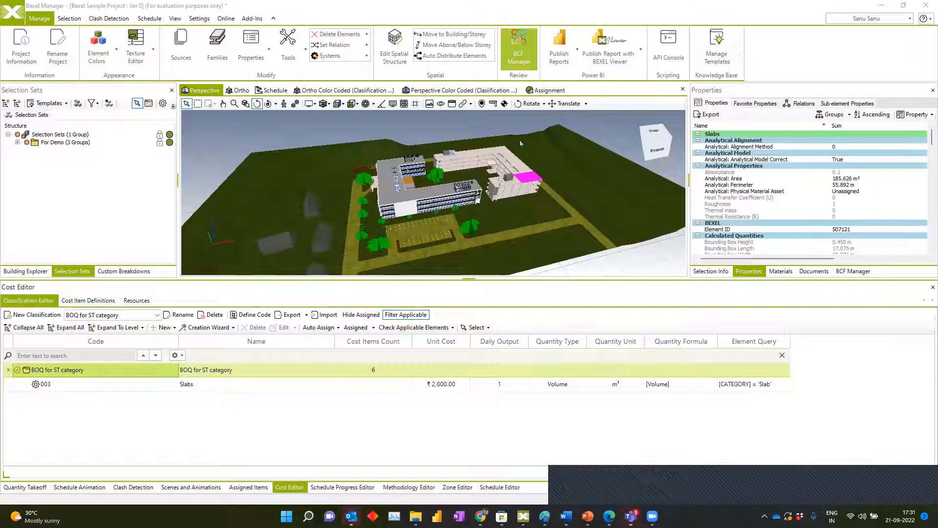
Shrink the Cost Editor pane, open the Schedule Editor and enlarge its area below the 3D view.
{"action": "scroll", "coordinate": [509, 140], "scroll_direction": "down", "scroll_amount": 5}
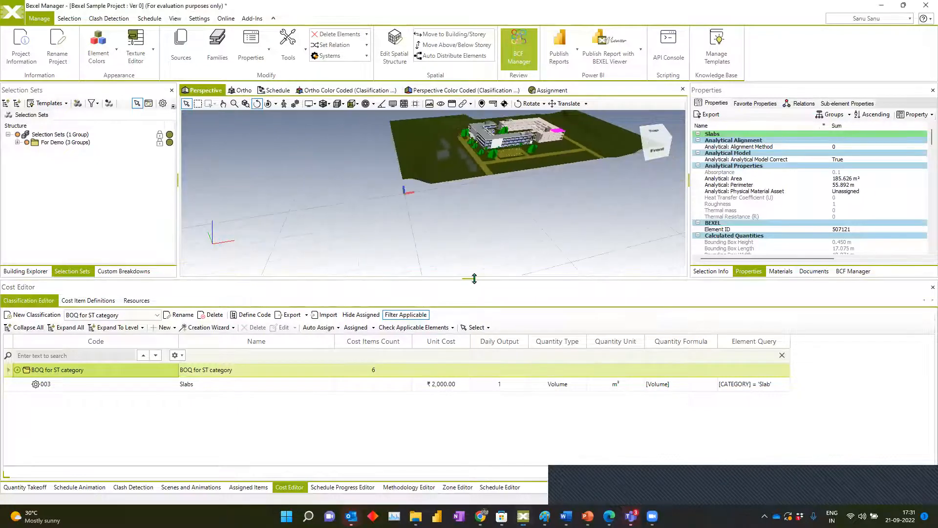
{"action": "left_click_drag", "start_coordinate": [470, 329], "coordinate": [470, 333]}
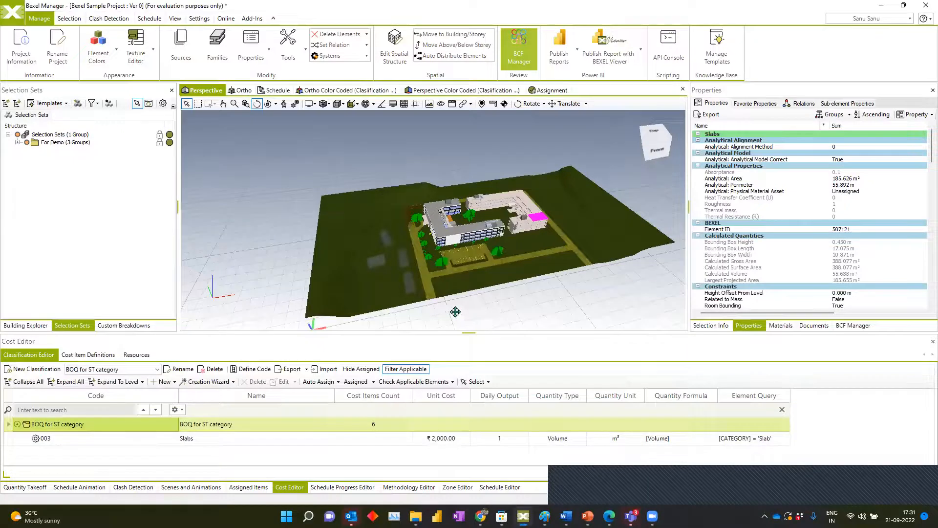
{"action": "left_click_drag", "start_coordinate": [439, 314], "coordinate": [490, 284]}
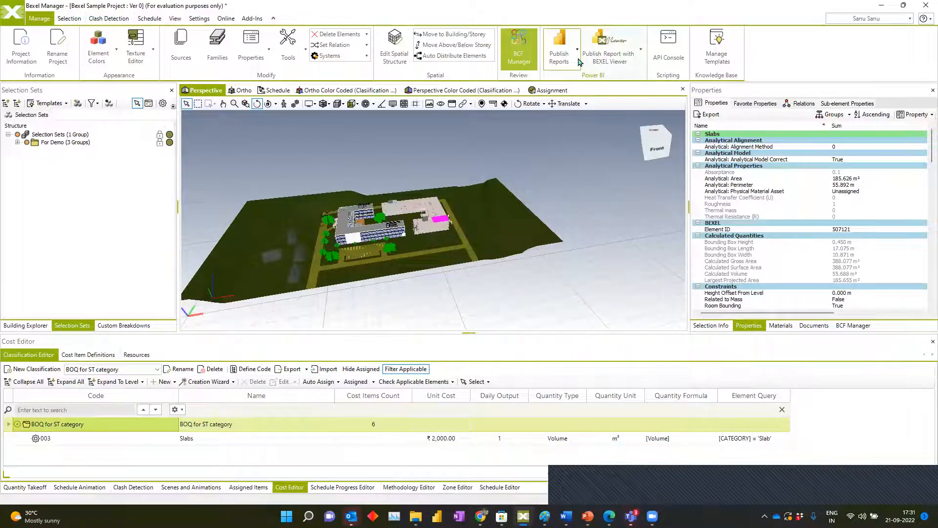
{"action": "mouse_move", "coordinate": [532, 130]}
{"action": "middle_mouse_down"}
{"action": "mouse_move", "coordinate": [553, 128]}
{"action": "mouse_move", "coordinate": [545, 134]}
{"action": "middle_mouse_up"}
{"action": "left_click_drag", "start_coordinate": [546, 137], "coordinate": [422, 217]}
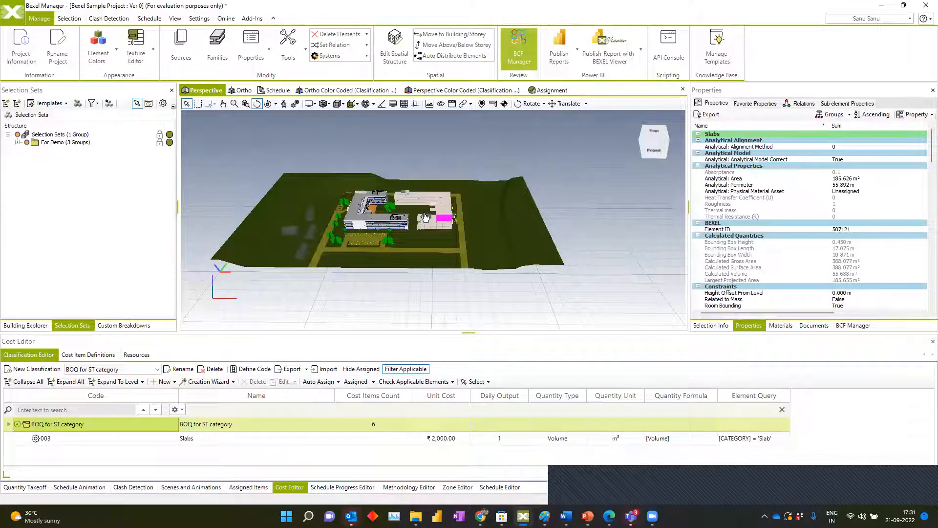
{"action": "left_click", "coordinate": [499, 487]}
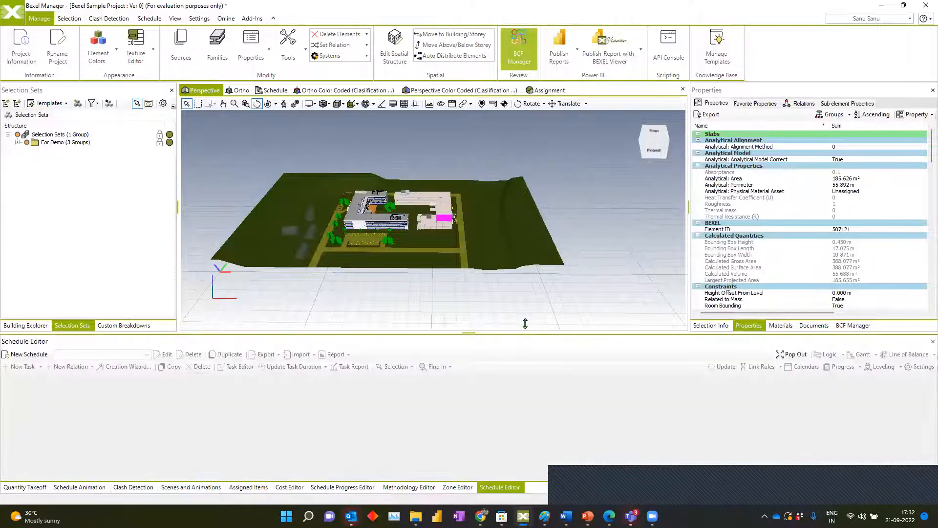
{"action": "left_click_drag", "start_coordinate": [526, 323], "coordinate": [528, 300]}
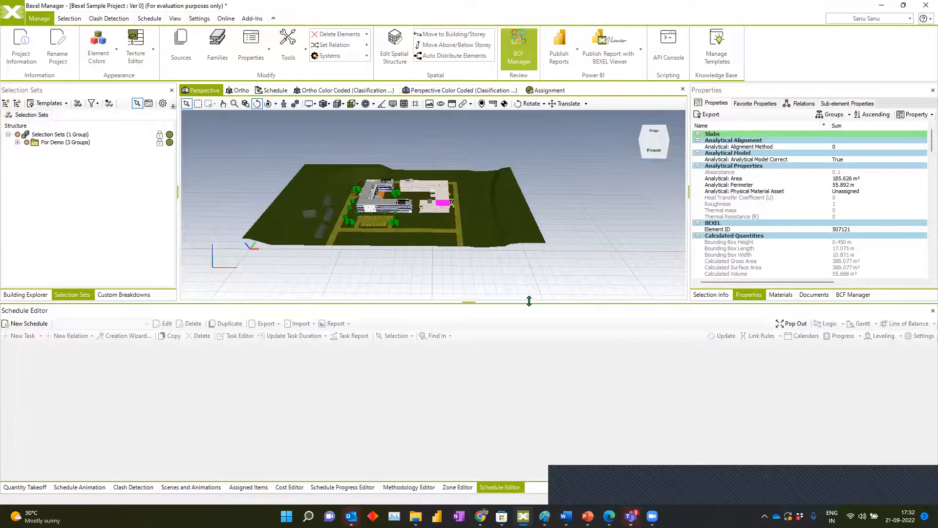
Look over both buildings on the site from several sides and display the scheduling commands.
{"action": "scroll", "coordinate": [437, 207], "scroll_direction": "up", "scroll_amount": 5}
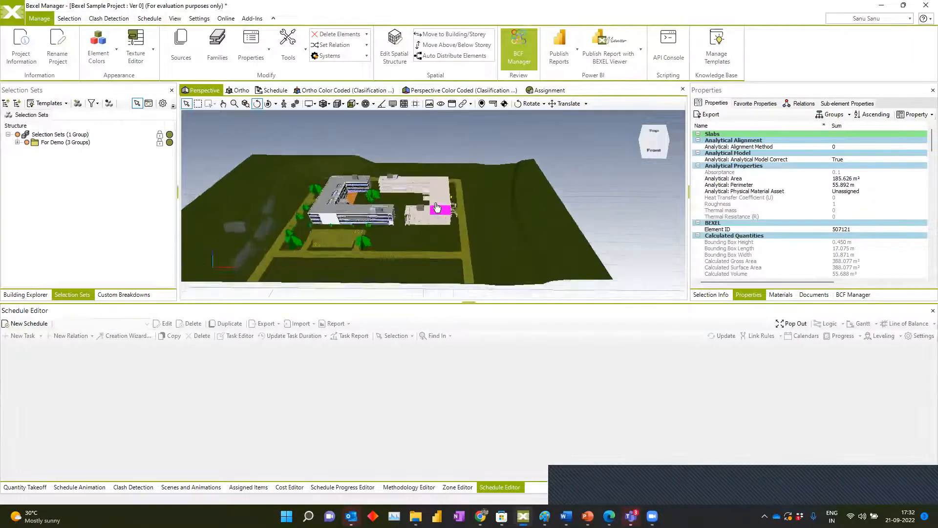
{"action": "scroll", "coordinate": [437, 208], "scroll_direction": "up", "scroll_amount": 2}
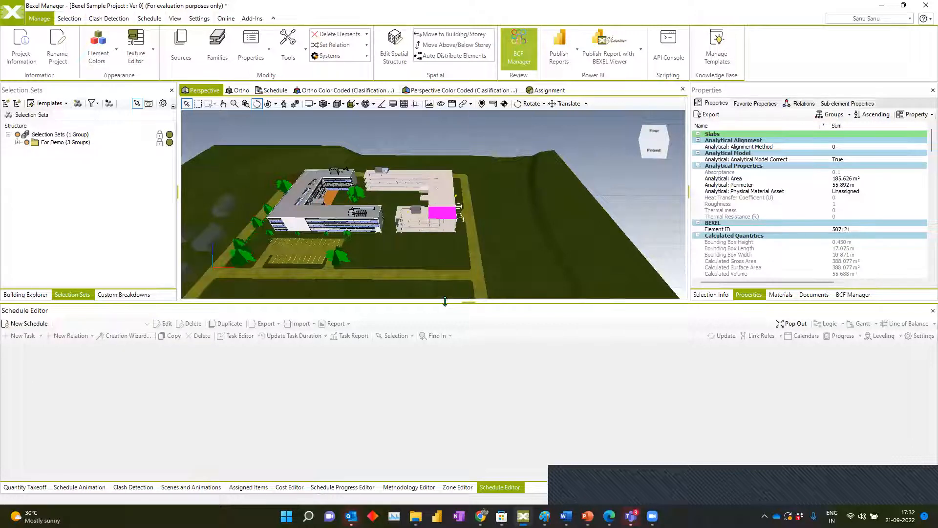
{"action": "scroll", "coordinate": [453, 253], "scroll_direction": "down", "scroll_amount": 2}
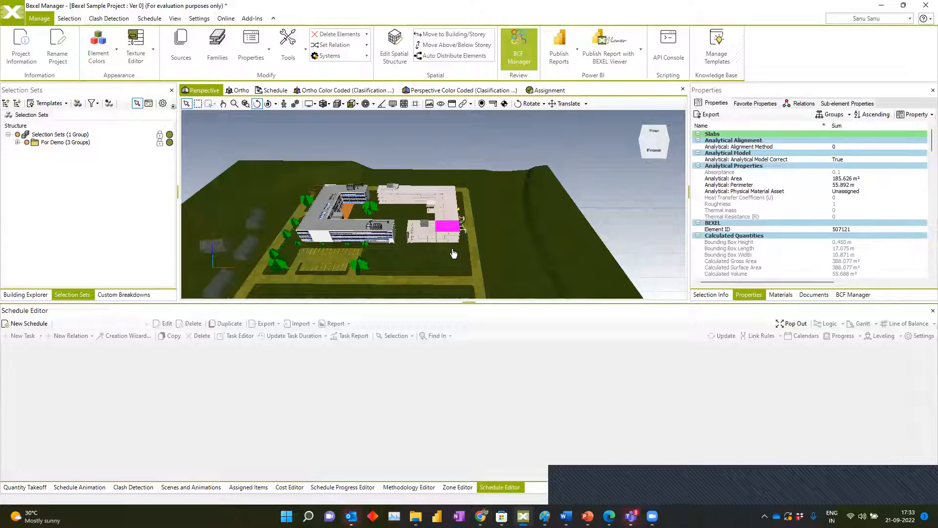
{"action": "left_click_drag", "start_coordinate": [430, 242], "coordinate": [412, 231]}
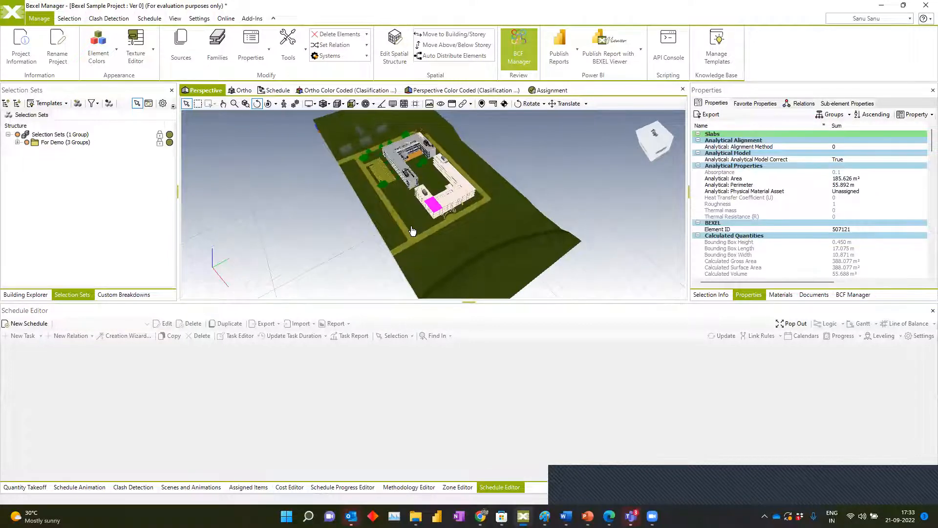
{"action": "left_click_drag", "start_coordinate": [412, 230], "coordinate": [431, 217]}
{"action": "scroll", "coordinate": [424, 209], "scroll_direction": "up", "scroll_amount": 5}
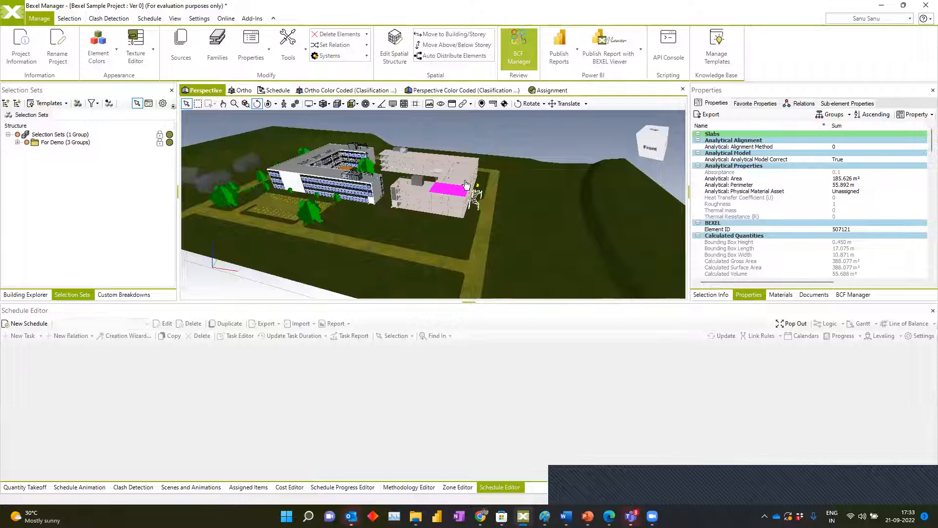
{"action": "left_click_drag", "start_coordinate": [436, 185], "coordinate": [396, 220]}
{"action": "scroll", "coordinate": [396, 221], "scroll_direction": "down", "scroll_amount": 5}
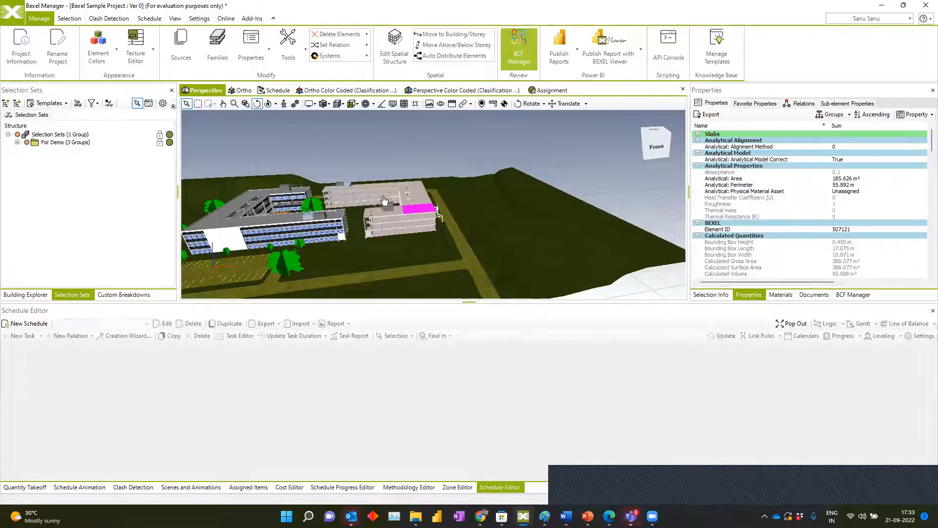
{"action": "left_click", "coordinate": [149, 19]}
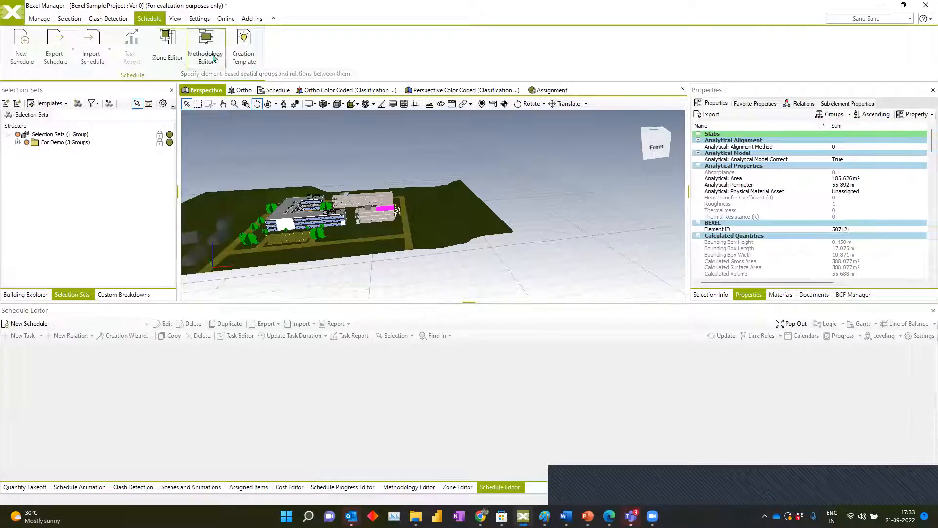
Select the slabs at Building 02's front end one by one, including the ground-floor, roof and top-storey floor slabs.
{"action": "middle_click_drag", "start_coordinate": [307, 152], "coordinate": [357, 161]}
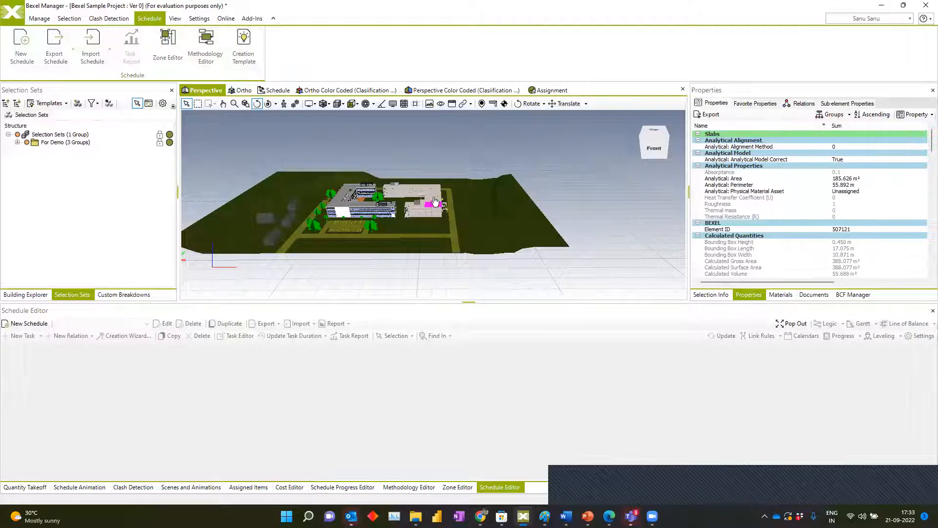
{"action": "scroll", "coordinate": [422, 196], "scroll_direction": "up", "scroll_amount": 6}
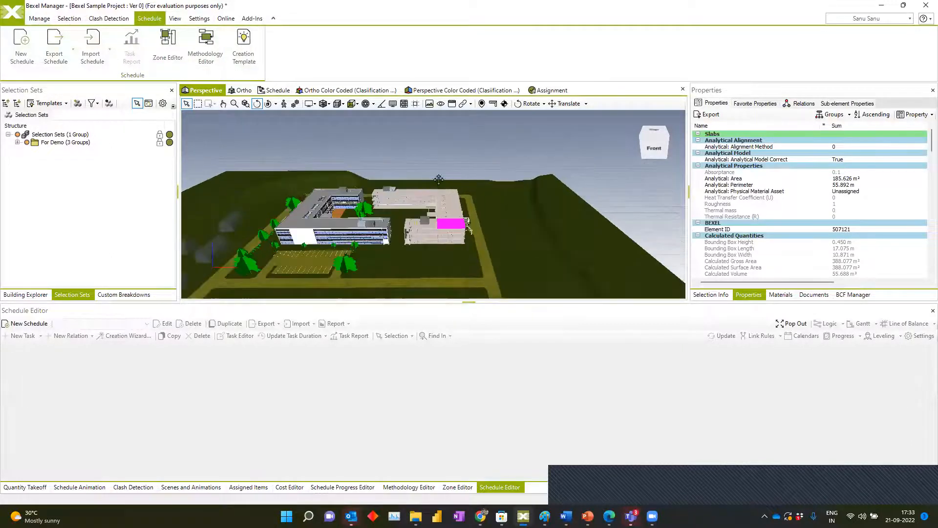
{"action": "scroll", "coordinate": [473, 215], "scroll_direction": "up", "scroll_amount": 6}
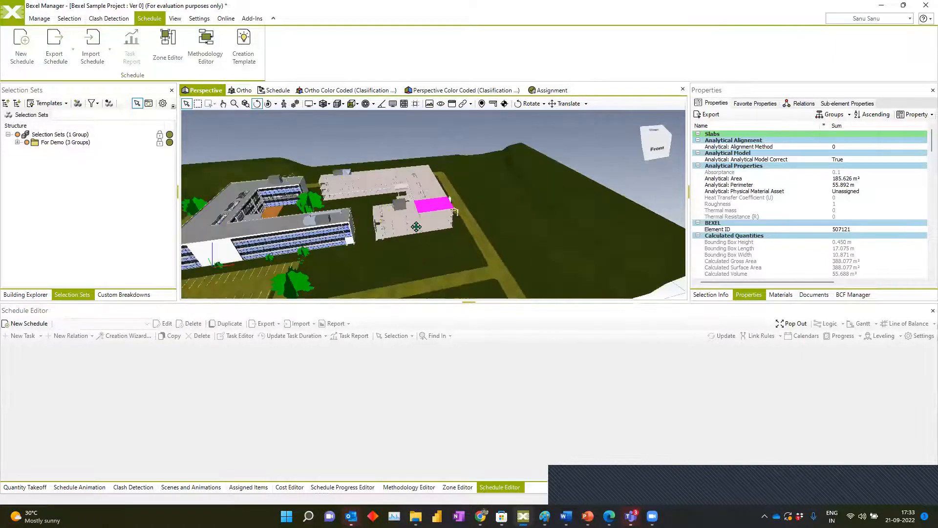
{"action": "scroll", "coordinate": [430, 215], "scroll_direction": "up", "scroll_amount": 8}
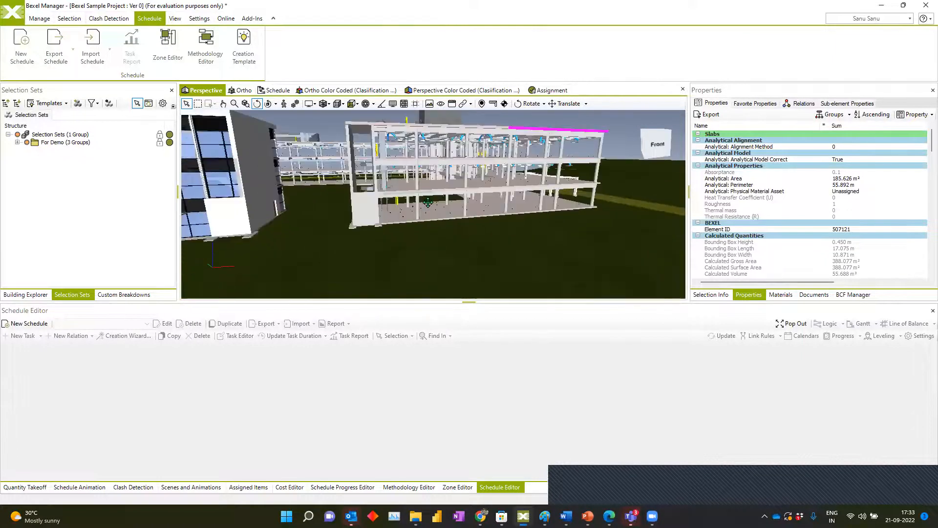
{"action": "left_click", "coordinate": [413, 202]}
{"action": "middle_click_drag", "start_coordinate": [412, 235], "coordinate": [428, 241]}
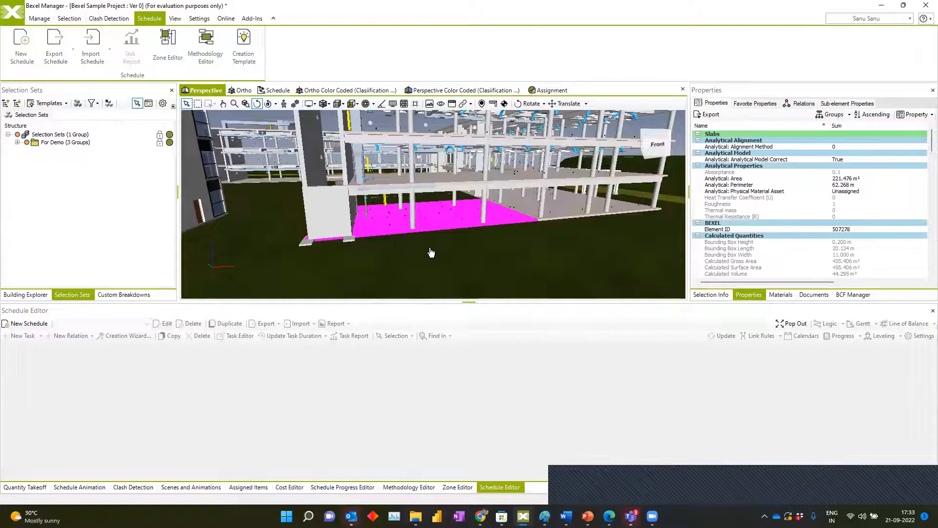
{"action": "left_click", "coordinate": [435, 223]}
{"action": "middle_click_drag", "start_coordinate": [436, 196], "coordinate": [438, 232]}
{"action": "left_click", "coordinate": [438, 160]}
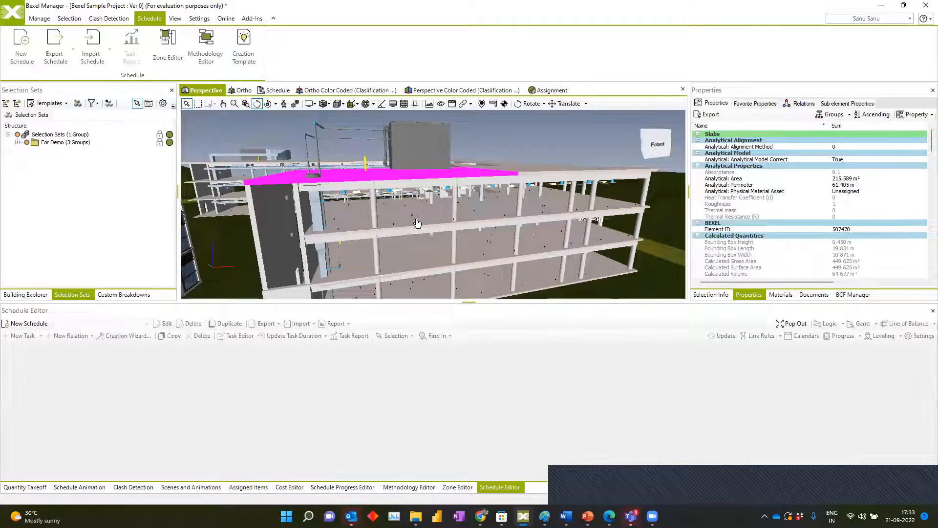
{"action": "left_click", "coordinate": [417, 224]}
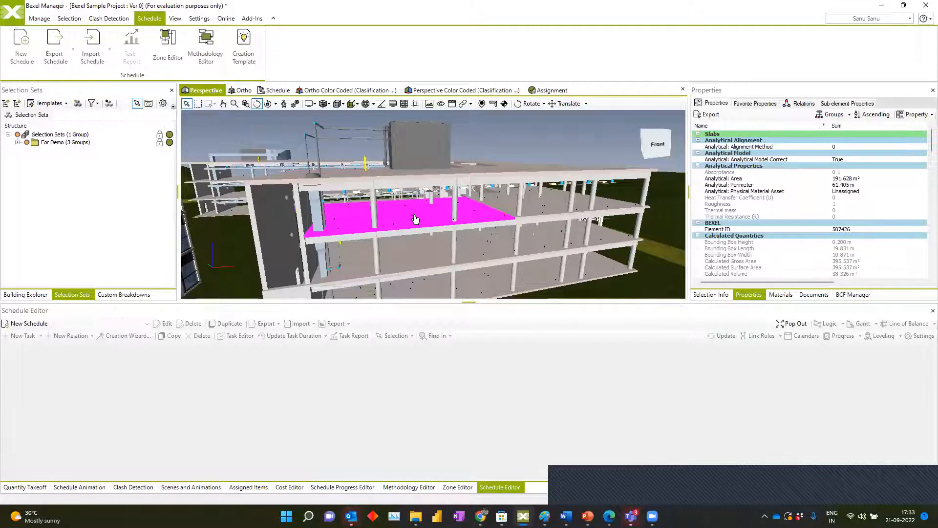
Examine Building 02's wings and rooftop equipment from above and around the courtyard side.
{"action": "scroll", "coordinate": [399, 164], "scroll_direction": "down", "scroll_amount": 2}
{"action": "middle_click_drag", "start_coordinate": [400, 167], "coordinate": [510, 236]}
{"action": "scroll", "coordinate": [399, 164], "scroll_direction": "down", "scroll_amount": 2}
{"action": "scroll", "coordinate": [389, 234], "scroll_direction": "down", "scroll_amount": 1}
{"action": "scroll", "coordinate": [549, 199], "scroll_direction": "down", "scroll_amount": 2}
{"action": "scroll", "coordinate": [549, 199], "scroll_direction": "down", "scroll_amount": 1}
{"action": "middle_click_drag", "start_coordinate": [549, 198], "coordinate": [556, 188]}
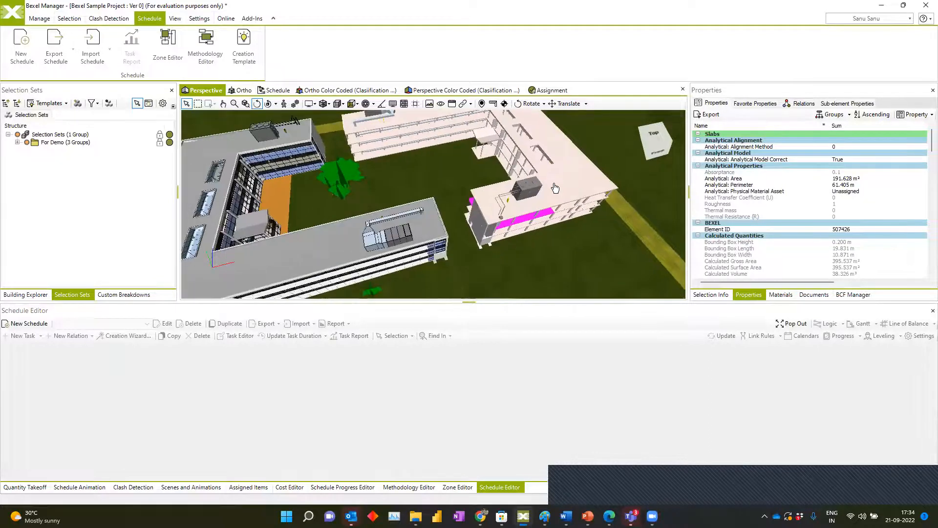
{"action": "middle_click_drag", "start_coordinate": [334, 182], "coordinate": [440, 173]}
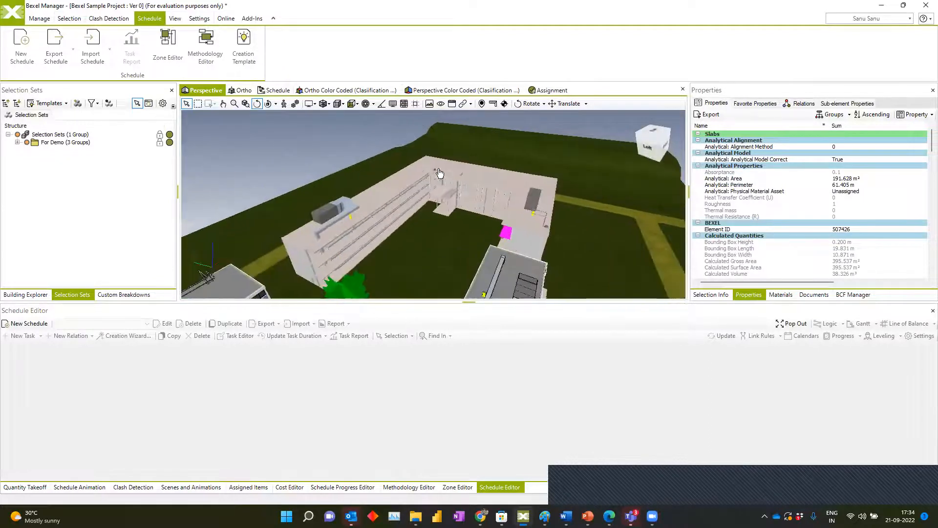
Select the rooftop equipment on Building 02's front wing and the roof slab beneath it, and view both buildings from the front.
{"action": "left_click", "coordinate": [532, 207]}
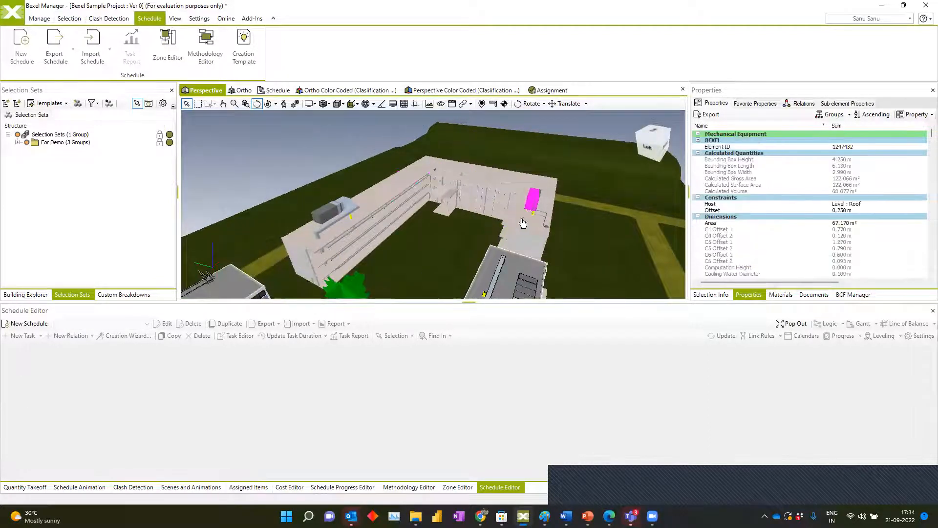
{"action": "left_click", "coordinate": [522, 226]}
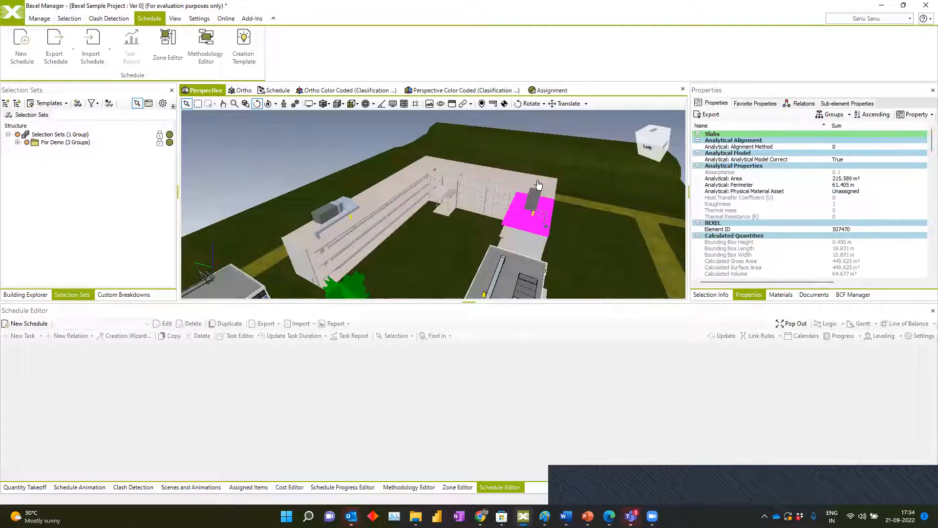
{"action": "scroll", "coordinate": [519, 222], "scroll_direction": "down", "scroll_amount": 2}
{"action": "left_click_drag", "start_coordinate": [519, 222], "coordinate": [472, 225]}
{"action": "middle_click_drag", "start_coordinate": [472, 225], "coordinate": [472, 226]}
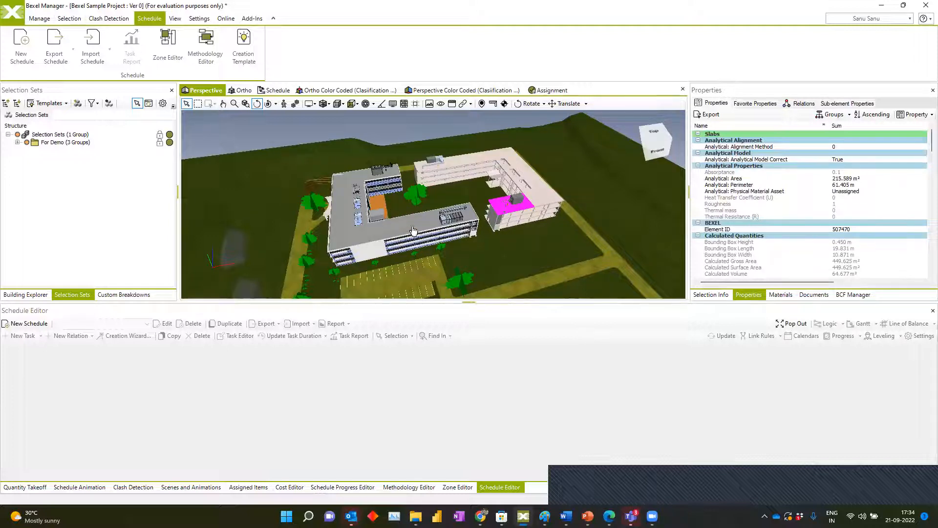
{"action": "middle_click_drag", "start_coordinate": [403, 231], "coordinate": [450, 214]}
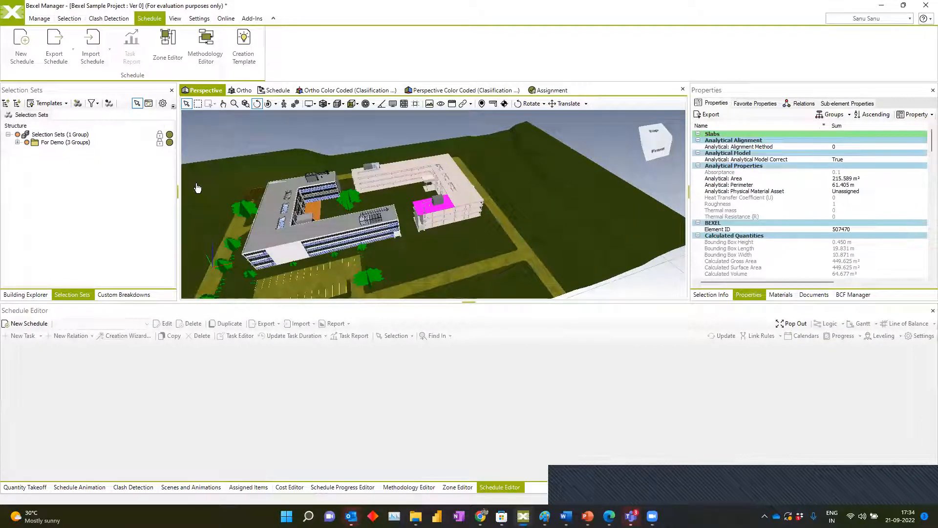
{"action": "middle_click_drag", "start_coordinate": [371, 175], "coordinate": [412, 167]}
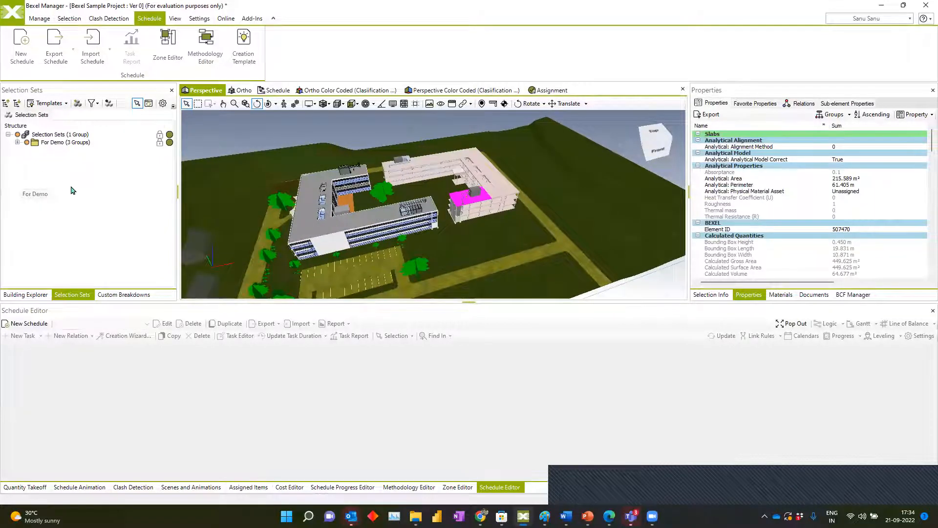
{"action": "middle_click_drag", "start_coordinate": [464, 198], "coordinate": [461, 193]}
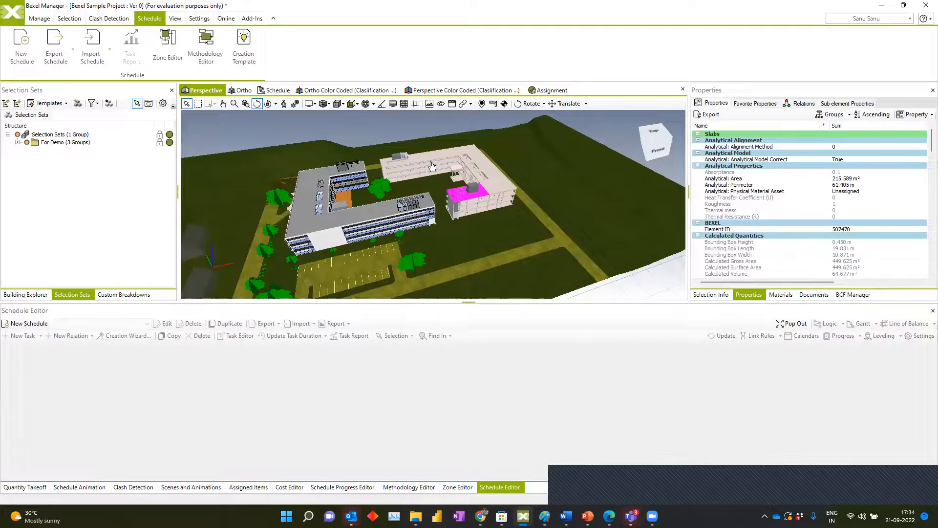
Select Building 02's corner roof slab and locate the Document Title in its Source Information properties.
{"action": "left_click", "coordinate": [498, 190]}
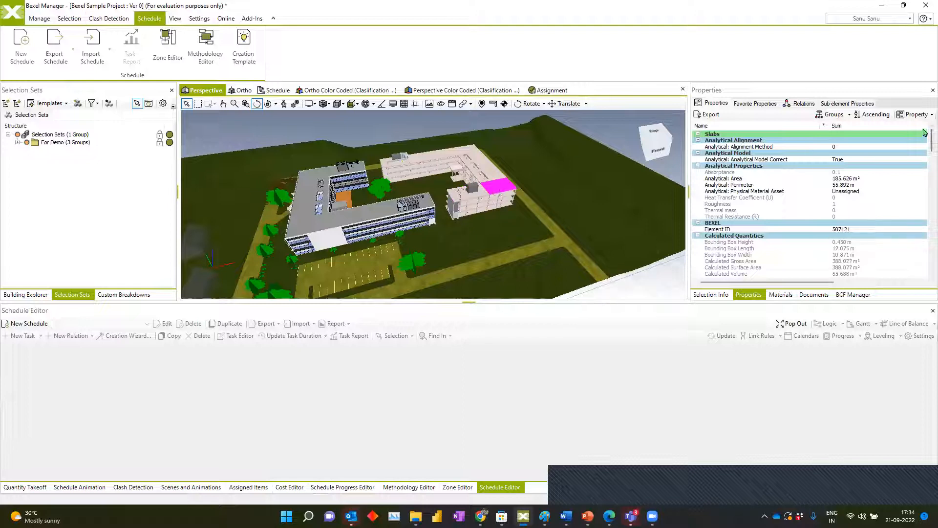
{"action": "left_click_drag", "start_coordinate": [928, 140], "coordinate": [925, 243]}
{"action": "scroll", "coordinate": [925, 244], "scroll_direction": "down", "scroll_amount": 7}
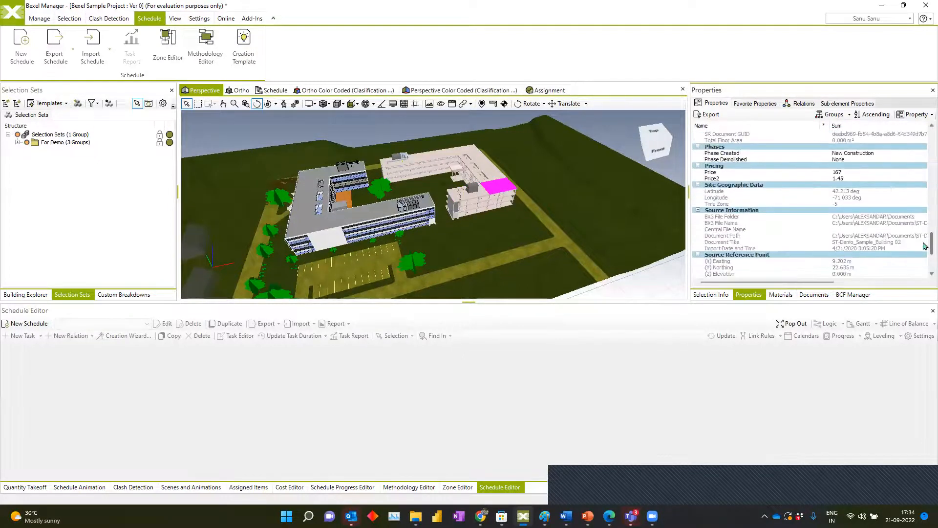
{"action": "scroll", "coordinate": [926, 254], "scroll_direction": "down", "scroll_amount": 2}
{"action": "scroll", "coordinate": [925, 249], "scroll_direction": "up", "scroll_amount": 4}
{"action": "scroll", "coordinate": [926, 248], "scroll_direction": "up", "scroll_amount": 1}
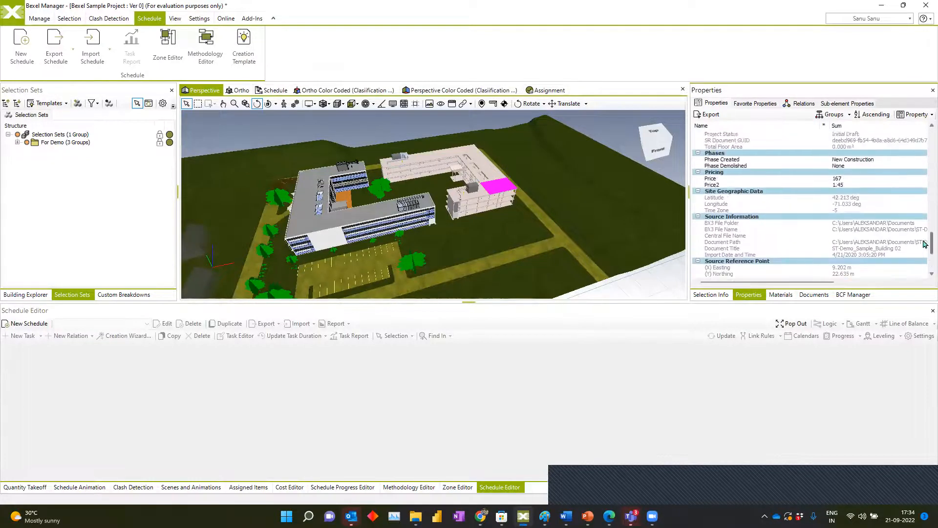
{"action": "left_click", "coordinate": [737, 249]}
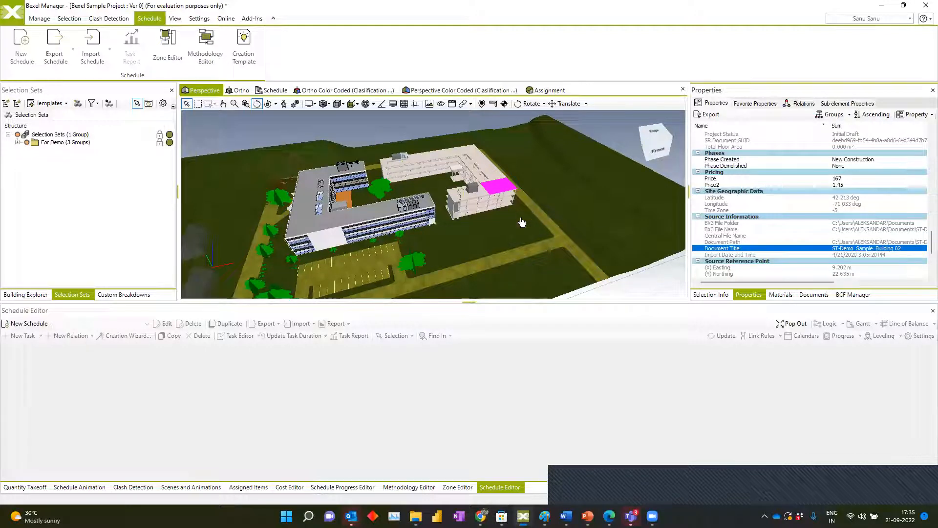
Start a new selection set from an element query and insert a Property Value condition.
{"action": "right_click", "coordinate": [36, 164]}
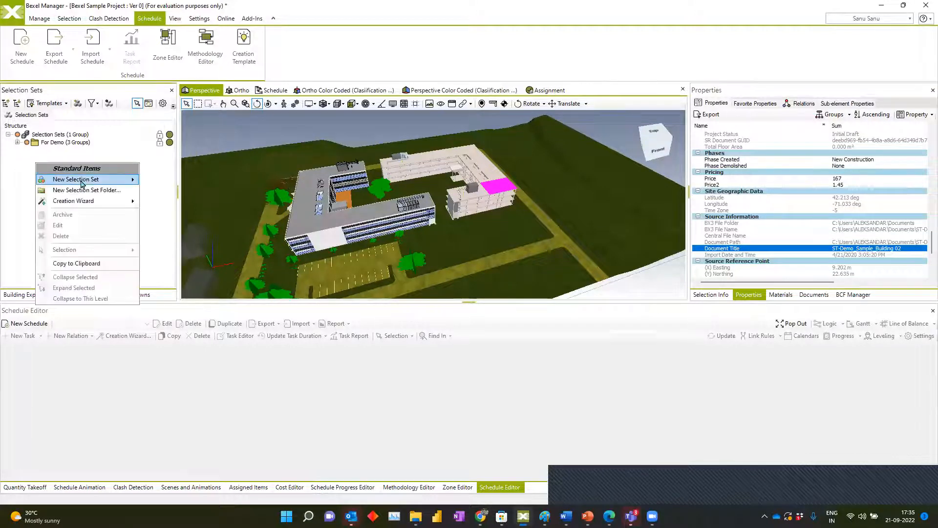
{"action": "mouse_move", "coordinate": [82, 184]}
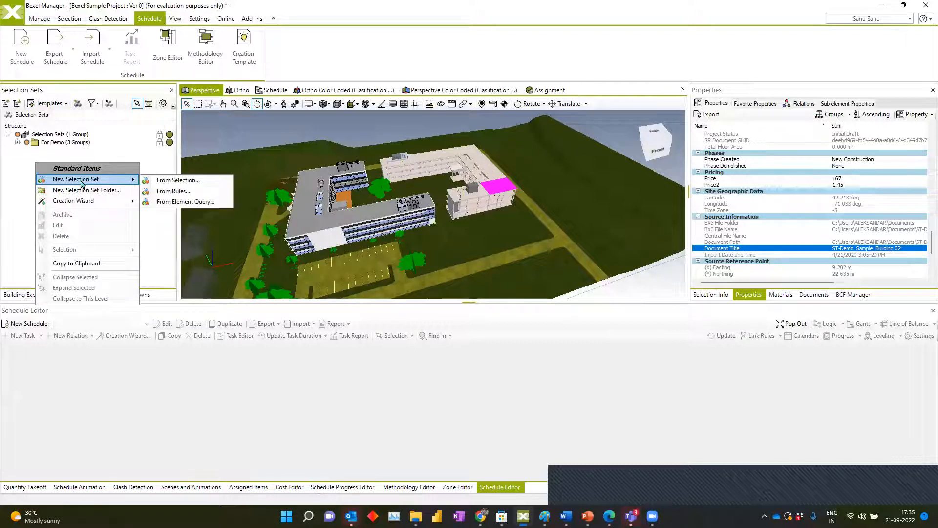
{"action": "left_click", "coordinate": [185, 202]}
{"action": "left_click", "coordinate": [386, 127]}
{"action": "left_click", "coordinate": [371, 134]}
{"action": "left_click", "coordinate": [351, 139]}
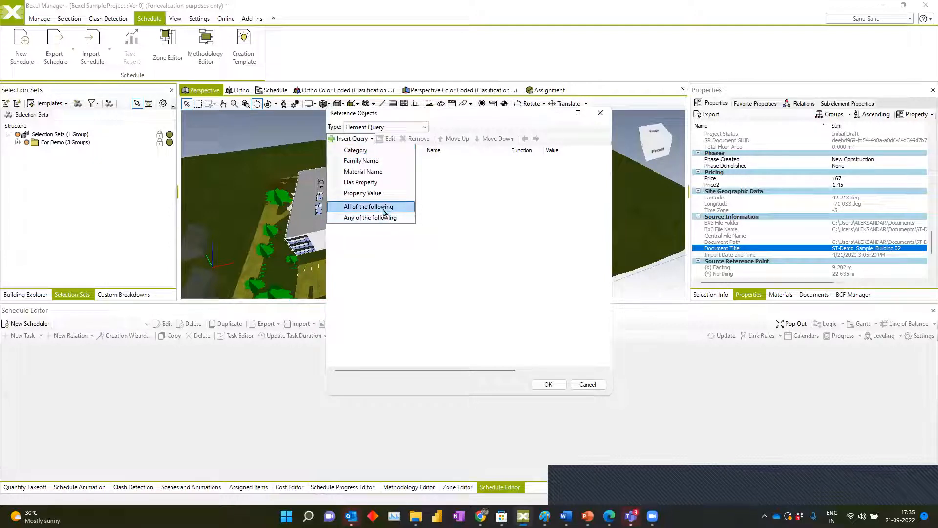
{"action": "left_click", "coordinate": [375, 193]}
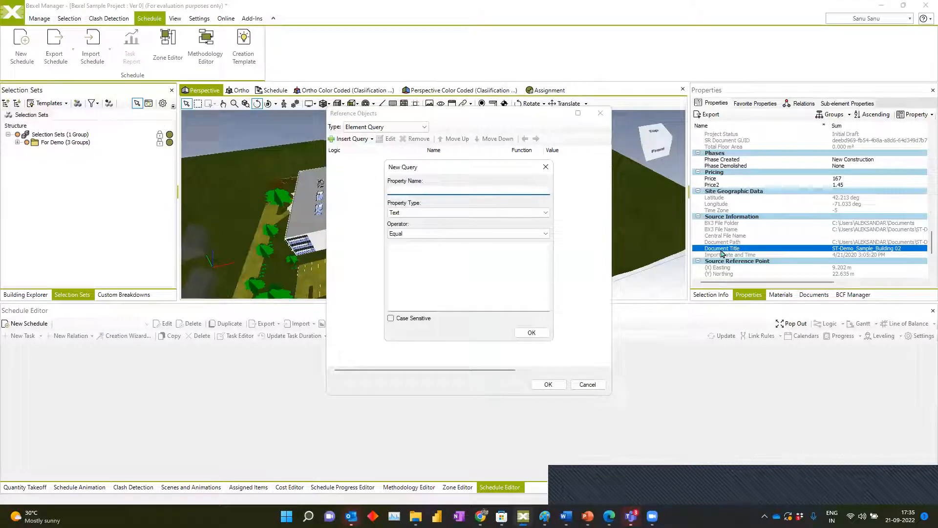
Define the condition on the text property Document Title with the operator Contains and the value ST.
{"action": "type", "text": "D"}
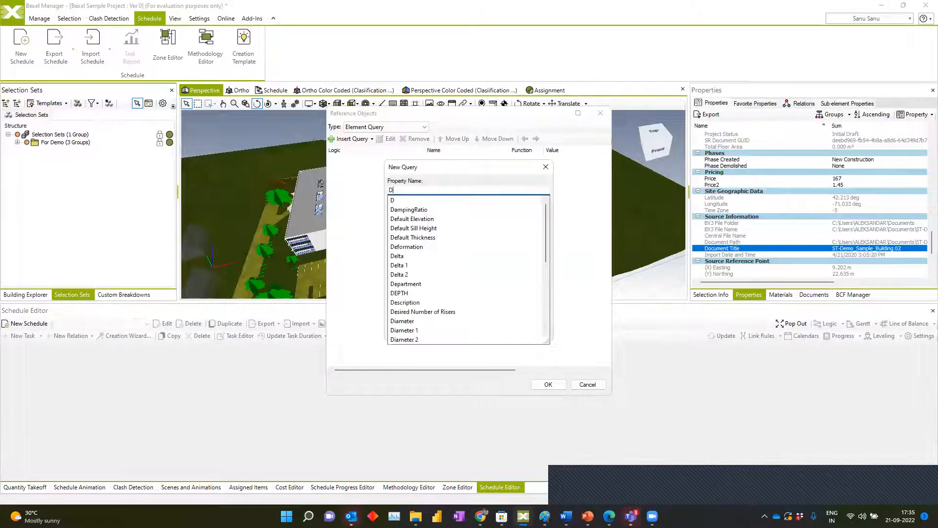
{"action": "type", "text": "ocument Title"}
{"action": "left_click", "coordinate": [410, 210]}
{"action": "left_click", "coordinate": [411, 213]}
{"action": "left_click", "coordinate": [409, 217]}
{"action": "left_click", "coordinate": [455, 235]}
{"action": "left_click", "coordinate": [415, 255]}
{"action": "type", "text": "ST"}
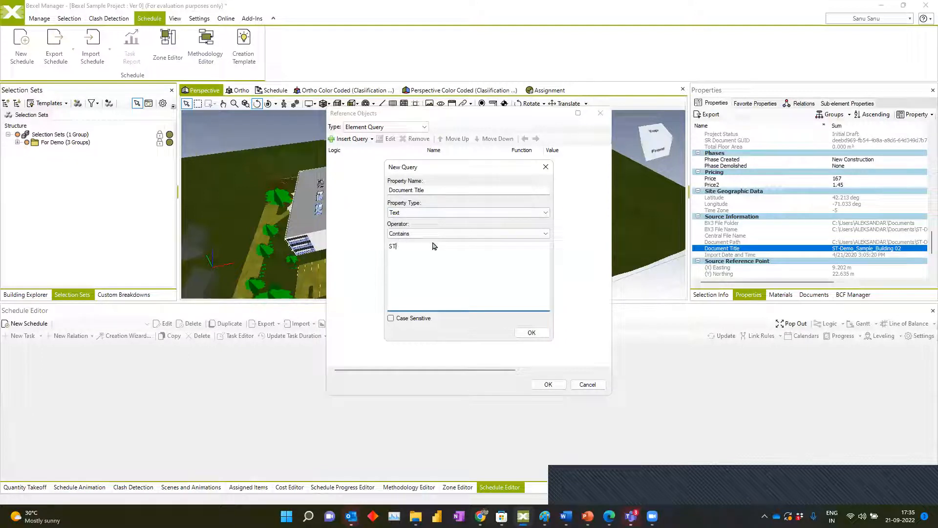
Change the condition's operator to Begins With and accept the element query.
{"action": "left_click", "coordinate": [437, 234]}
{"action": "left_click", "coordinate": [416, 272]}
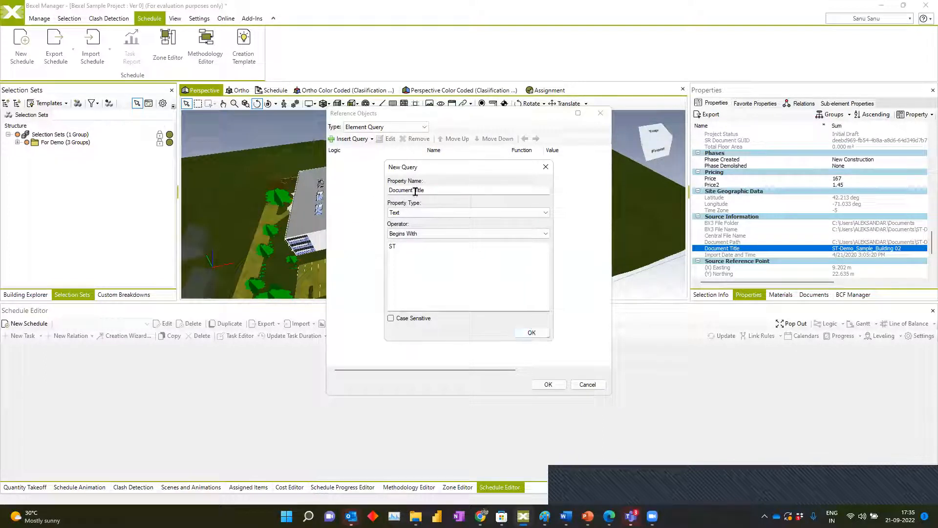
{"action": "left_click_drag", "start_coordinate": [425, 191], "coordinate": [381, 190]}
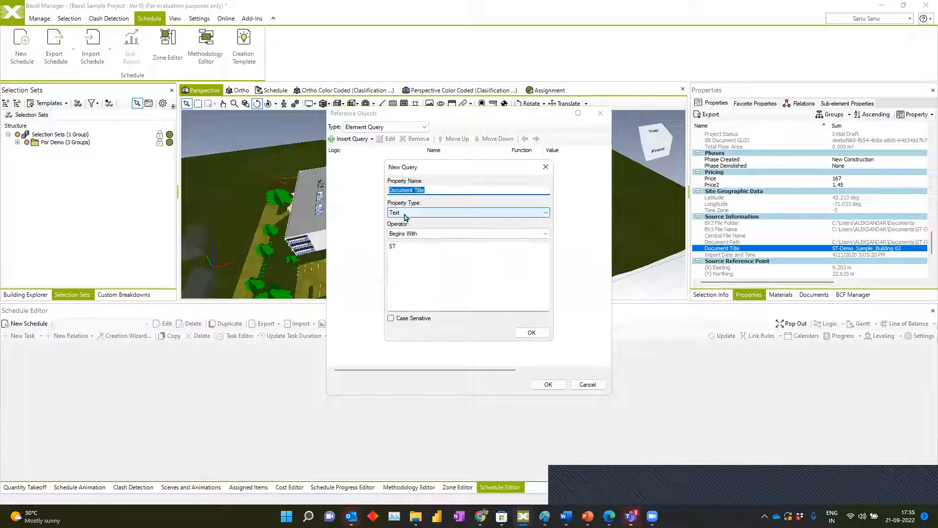
{"action": "double_click", "coordinate": [400, 246]}
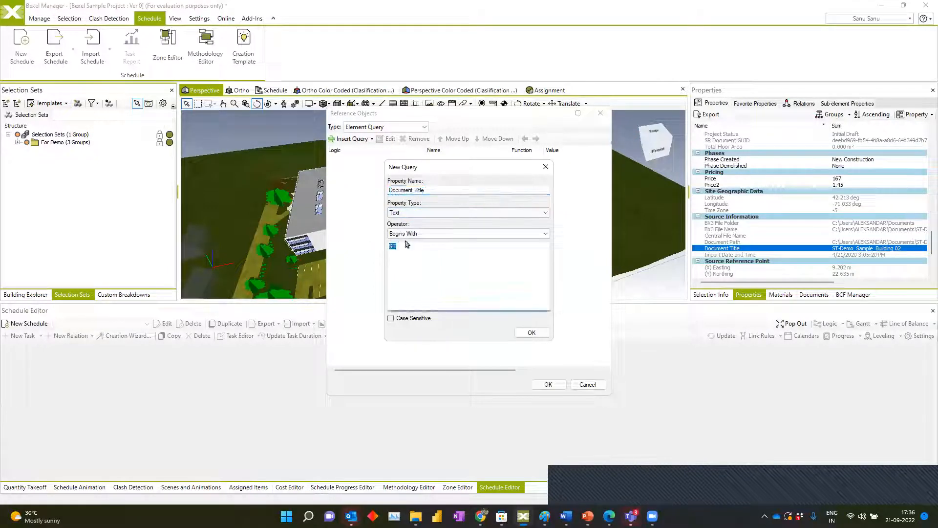
{"action": "left_click", "coordinate": [528, 333]}
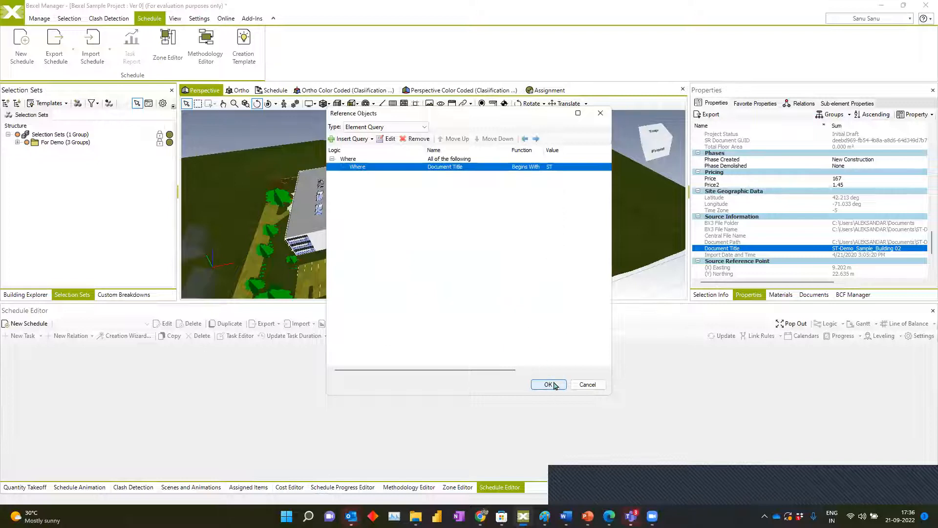
{"action": "left_click", "coordinate": [554, 385]}
Check the rule's element count, name the selection set STructureal and create it.
{"action": "left_click_drag", "start_coordinate": [402, 389], "coordinate": [441, 390]}
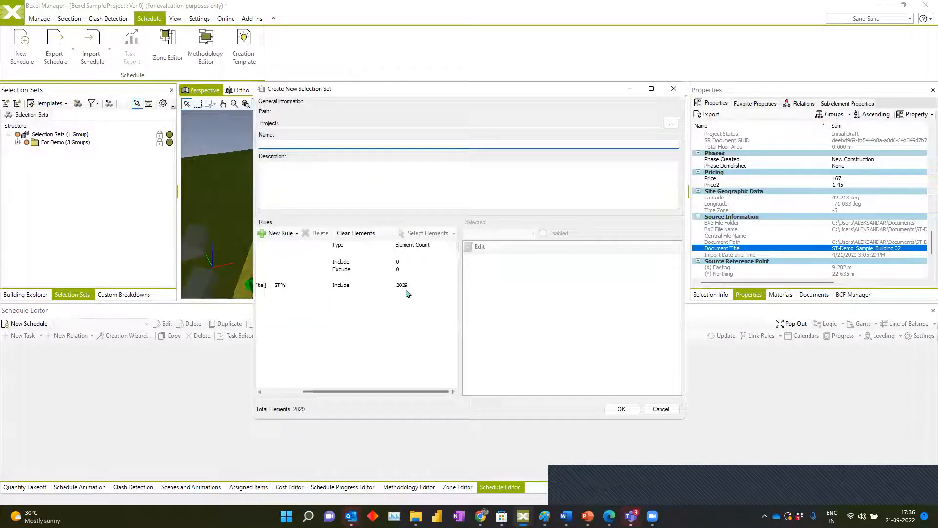
{"action": "type", "text": "STructureal"}
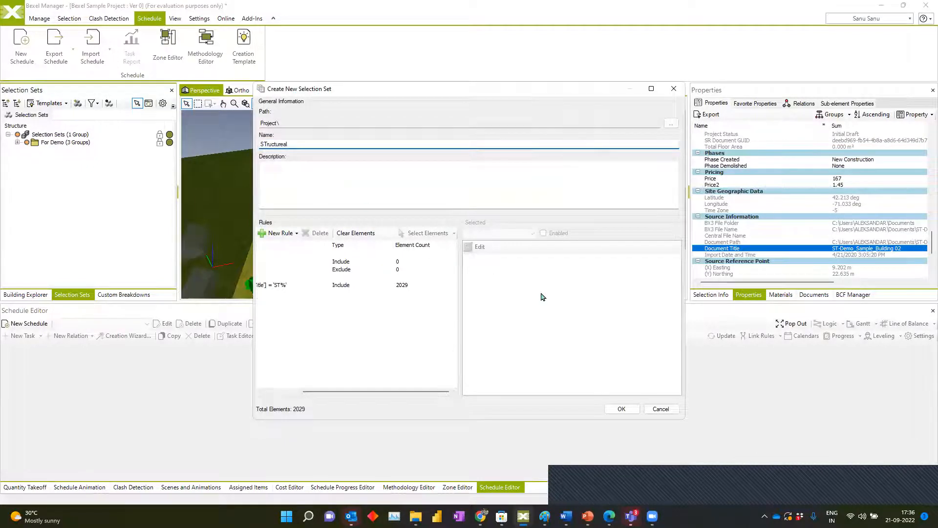
{"action": "left_click", "coordinate": [621, 409]}
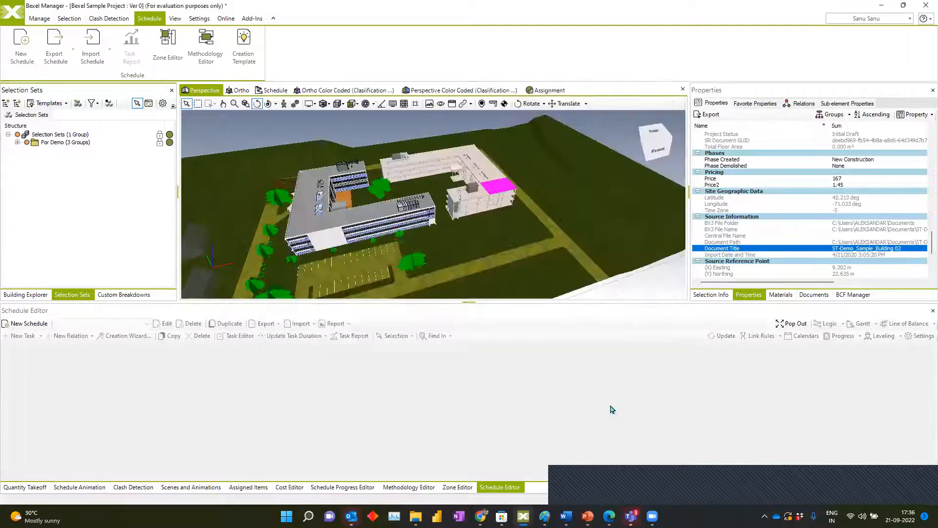
Select the elements of the STructureal set, isolate them in the 3D view and clear the selection.
{"action": "left_click_drag", "start_coordinate": [252, 143], "coordinate": [323, 149]}
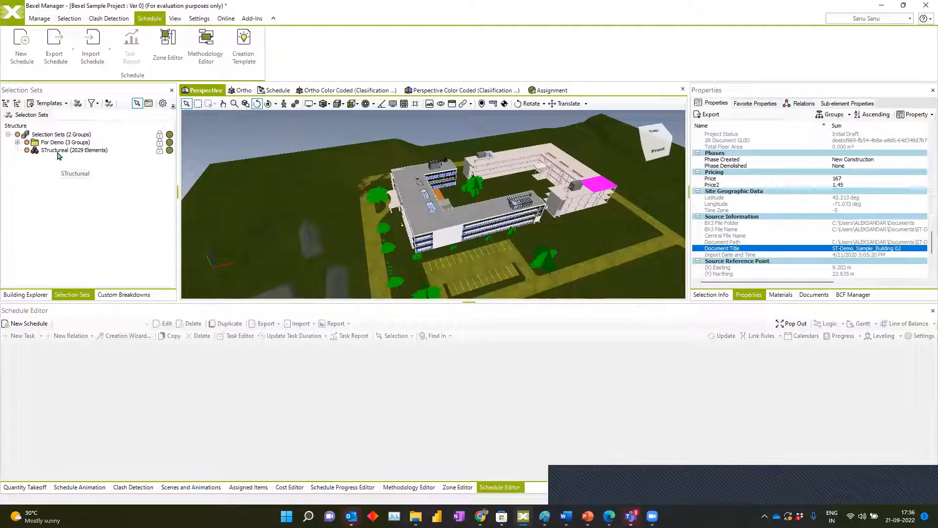
{"action": "left_click", "coordinate": [57, 150]}
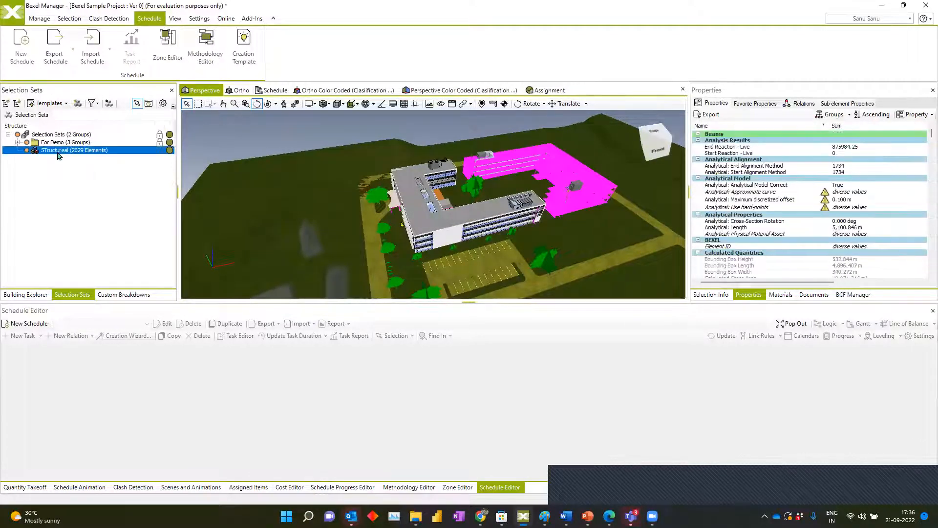
{"action": "right_click", "coordinate": [252, 139]}
{"action": "mouse_move", "coordinate": [303, 198]}
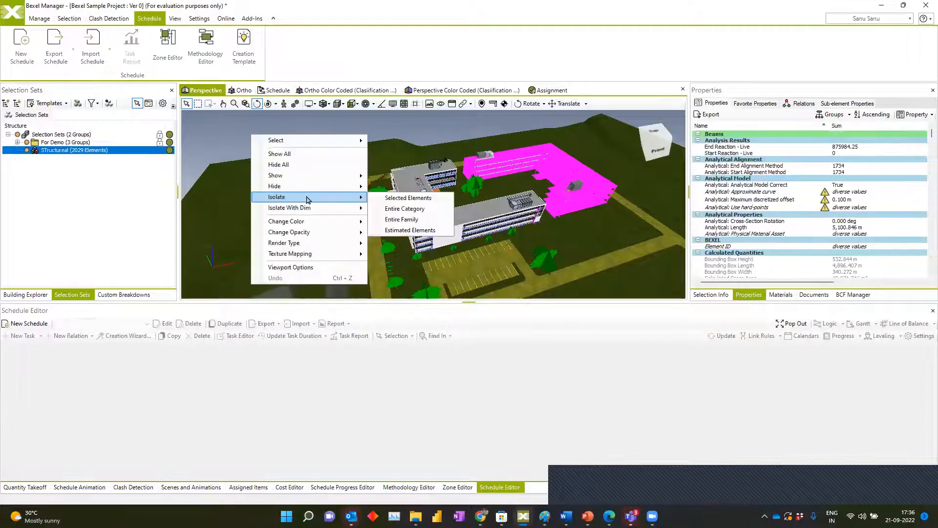
{"action": "left_click", "coordinate": [392, 199]}
{"action": "left_click_drag", "start_coordinate": [462, 197], "coordinate": [528, 241]}
{"action": "left_click", "coordinate": [519, 248]}
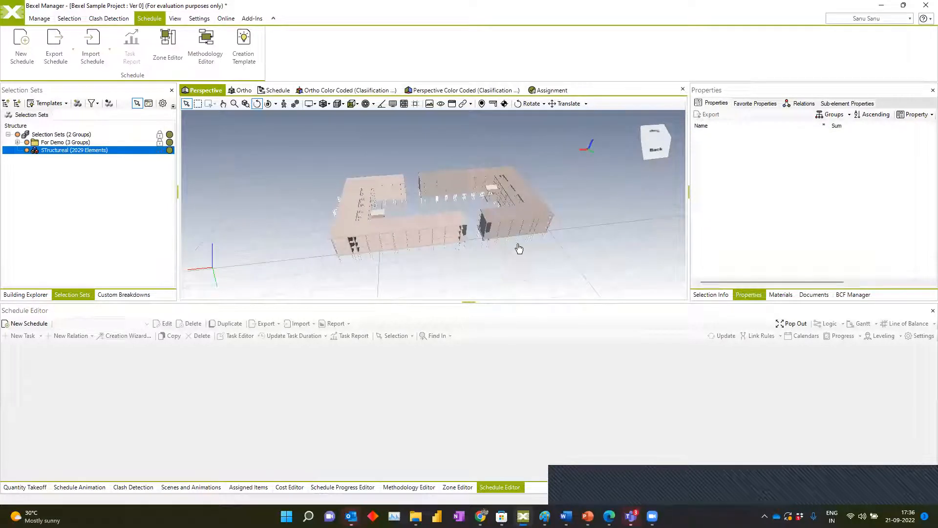
Select Building 01's roof slab at the wing end and review its Source Information and Spatial Information properties.
{"action": "left_click", "coordinate": [519, 219]}
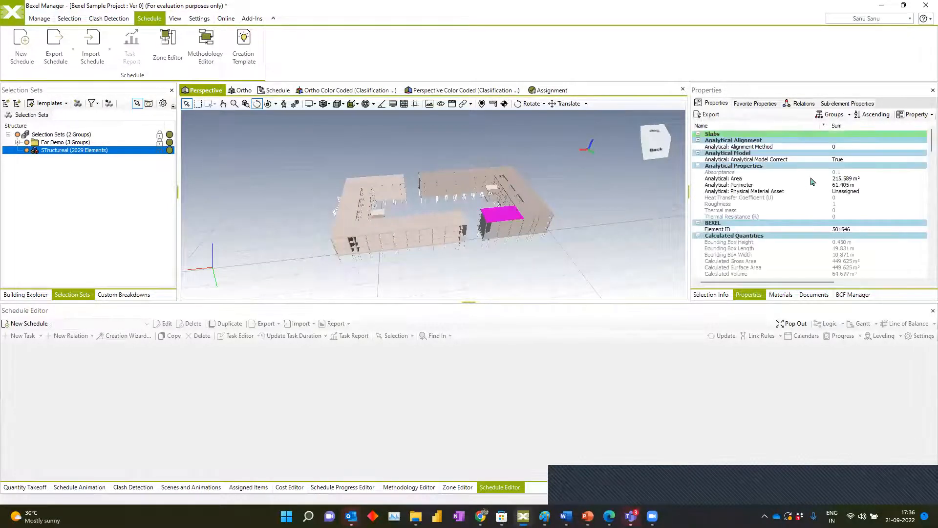
{"action": "scroll", "coordinate": [925, 259], "scroll_direction": "down", "scroll_amount": 15}
{"action": "left_click_drag", "start_coordinate": [924, 269], "coordinate": [923, 257]}
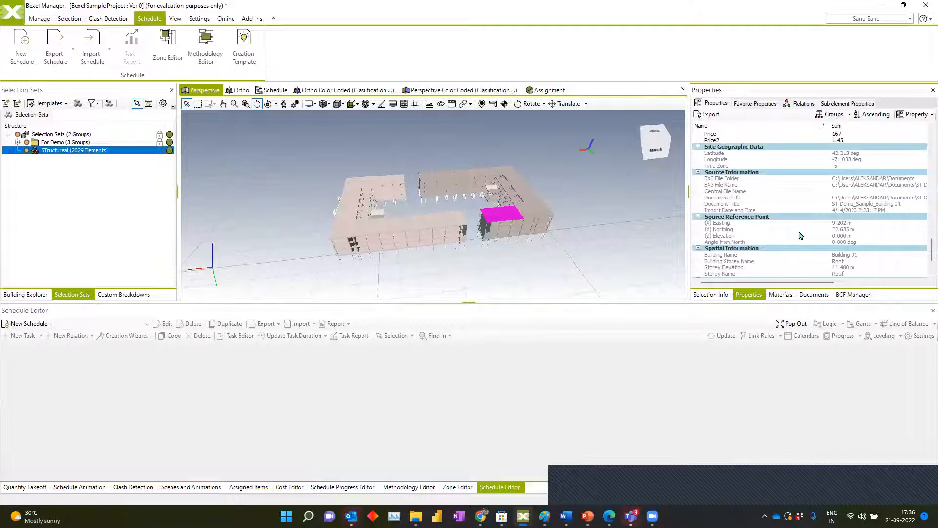
{"action": "left_click_drag", "start_coordinate": [578, 234], "coordinate": [797, 230]}
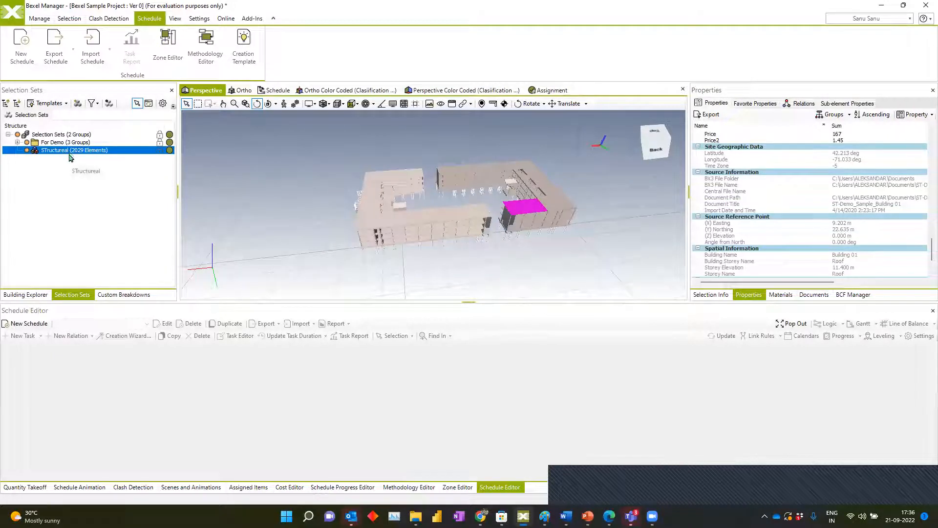
Expand the For Demo and Buildings folders and highlight the ST_Building 01 and ST_Building 02 sets in turn.
{"action": "left_click", "coordinate": [17, 142]}
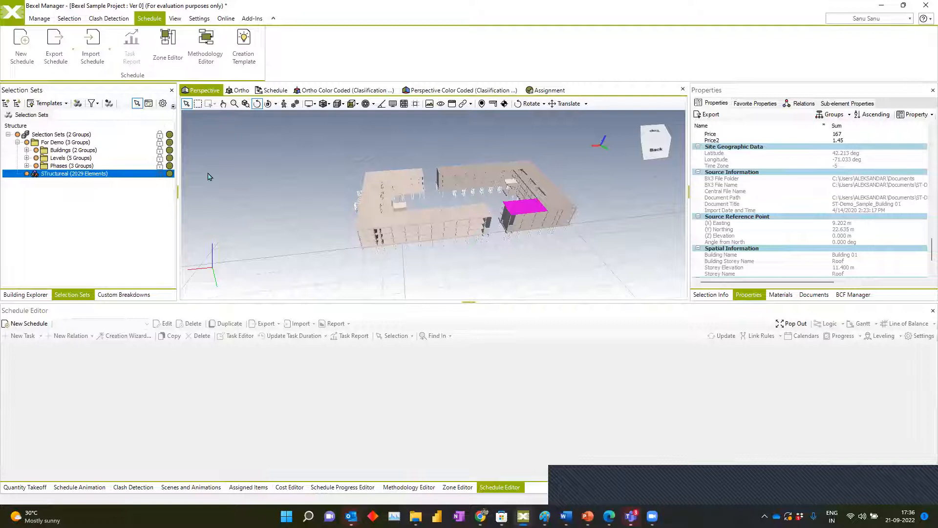
{"action": "left_click", "coordinate": [26, 151]}
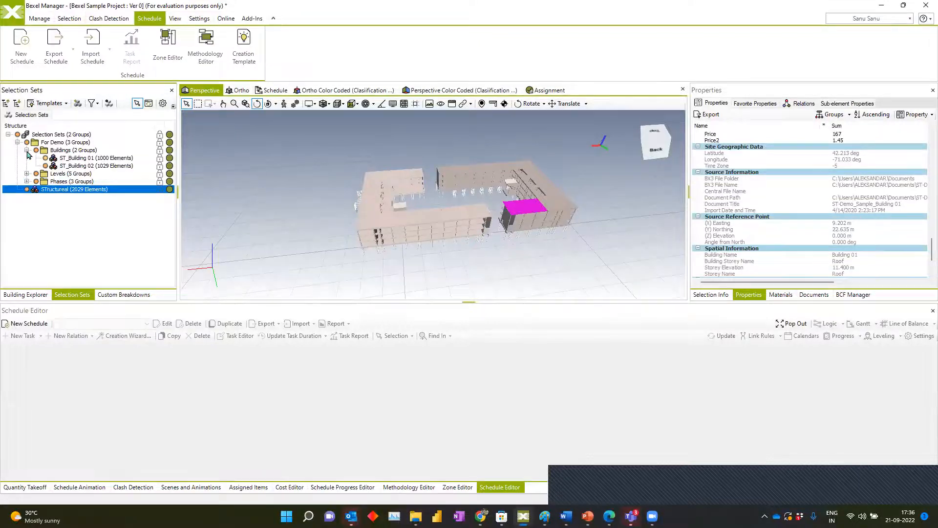
{"action": "left_click", "coordinate": [72, 159]}
{"action": "left_click", "coordinate": [69, 165]}
Expand the Levels folder and highlight the Entry Level, Sub Level, 02 - Floor, 03 - Floor and Roof sets one after another.
{"action": "left_click", "coordinate": [26, 175]}
{"action": "left_click", "coordinate": [26, 173]}
{"action": "left_click", "coordinate": [64, 183]}
{"action": "middle_click_drag", "start_coordinate": [263, 200], "coordinate": [268, 189]}
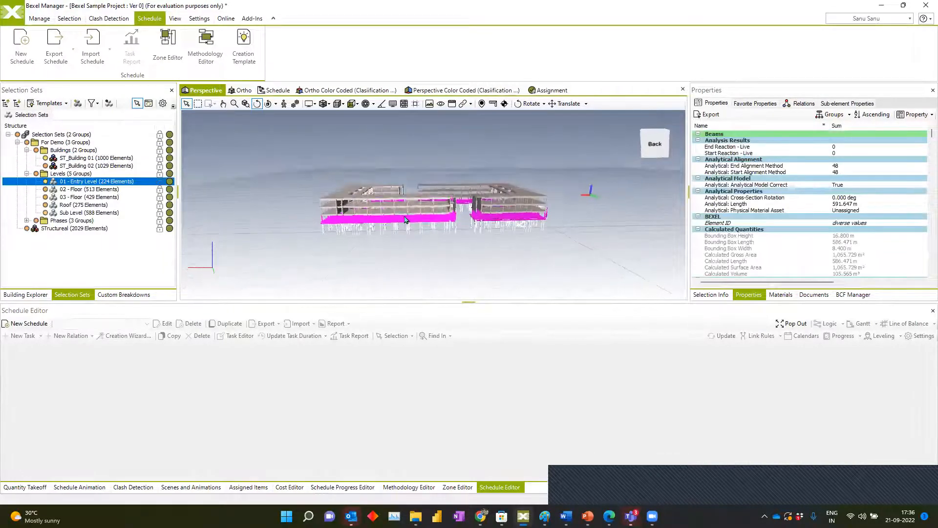
{"action": "left_click", "coordinate": [84, 213]}
{"action": "left_click", "coordinate": [80, 188]}
{"action": "left_click", "coordinate": [81, 197]}
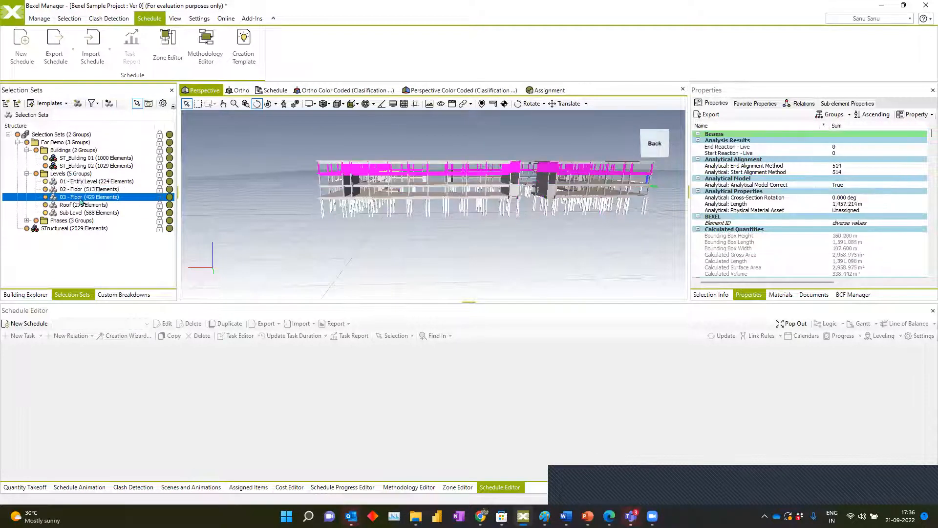
{"action": "left_click", "coordinate": [84, 205]}
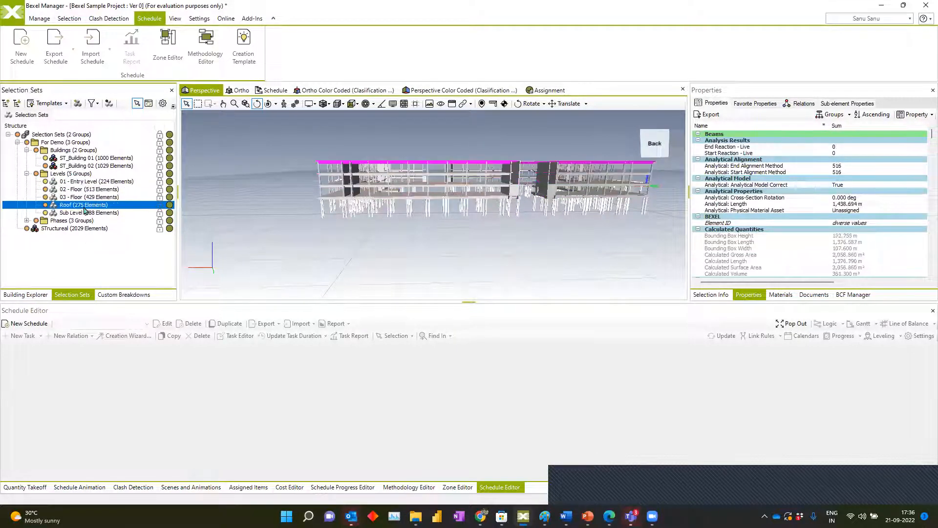
Expand the Phases folder and highlight the Phase2 and Phase3 sets in the 3D model.
{"action": "left_click", "coordinate": [27, 220]}
{"action": "left_click_drag", "start_coordinate": [363, 190], "coordinate": [353, 237]}
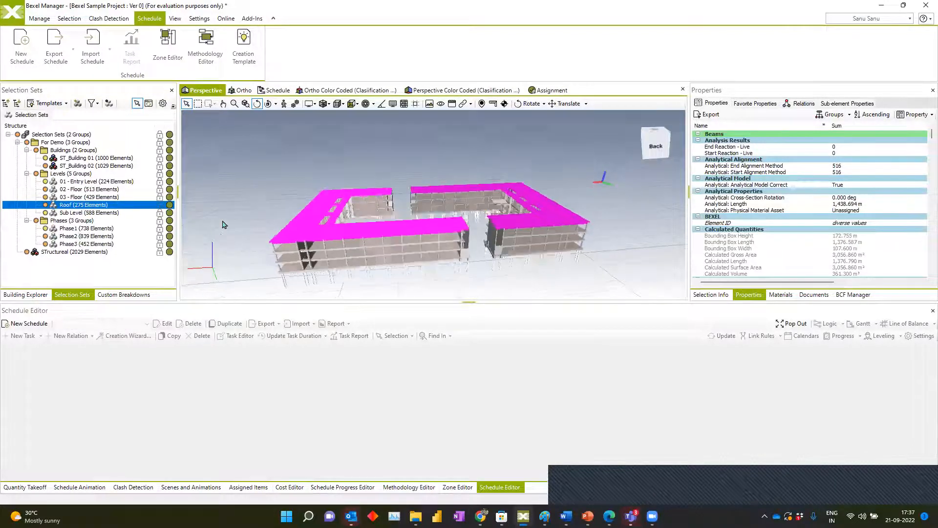
{"action": "left_click", "coordinate": [83, 235]}
{"action": "left_click", "coordinate": [82, 244]}
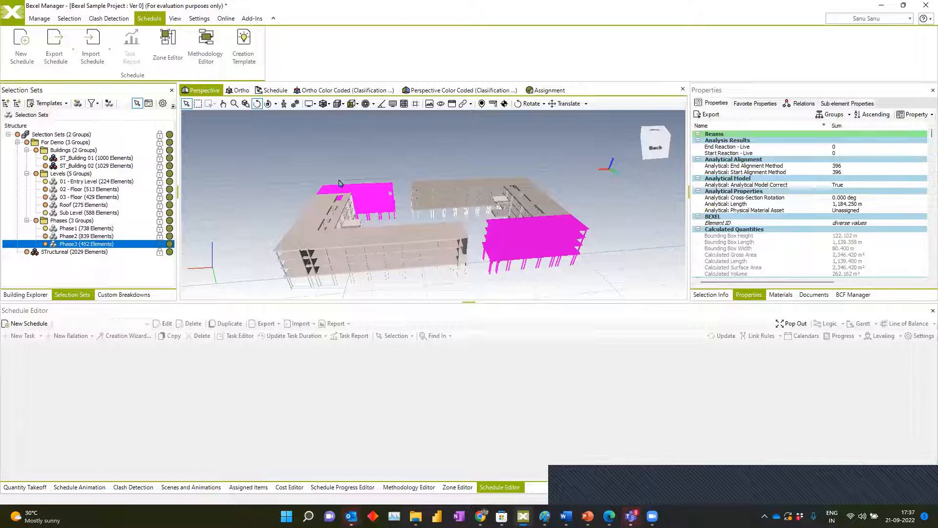
{"action": "scroll", "coordinate": [424, 207], "scroll_direction": "down", "scroll_amount": 4}
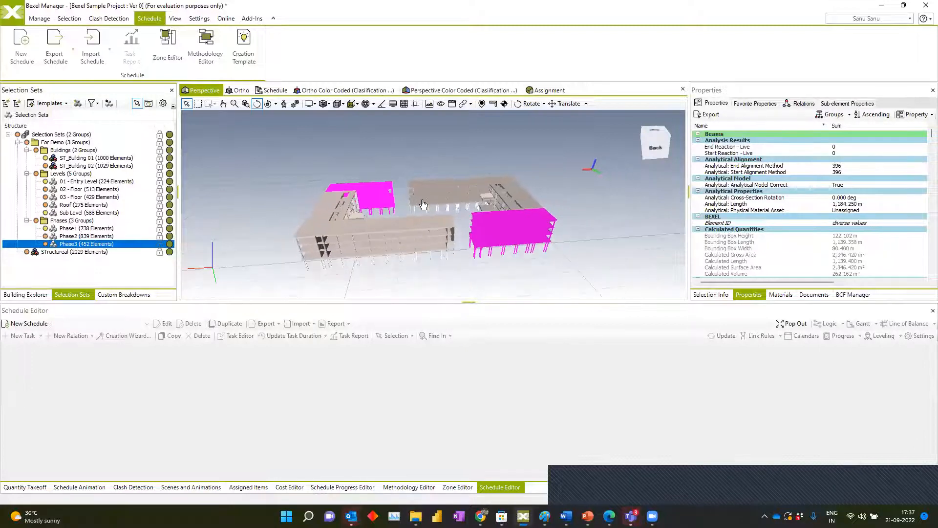
{"action": "scroll", "coordinate": [424, 209], "scroll_direction": "down", "scroll_amount": 2}
{"action": "middle_click_drag", "start_coordinate": [424, 209], "coordinate": [420, 210]}
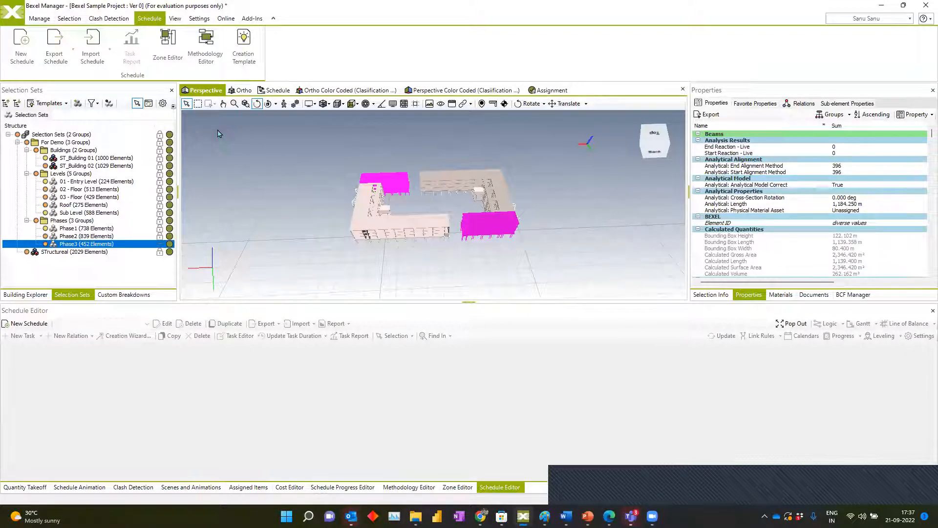
Select a structural column beside the dark wall near the building's corner and examine the levels and foundations around it.
{"action": "left_click_drag", "start_coordinate": [435, 197], "coordinate": [379, 259]}
{"action": "scroll", "coordinate": [409, 250], "scroll_direction": "up", "scroll_amount": 4}
{"action": "scroll", "coordinate": [404, 248], "scroll_direction": "down", "scroll_amount": 1}
{"action": "left_click", "coordinate": [404, 244]}
{"action": "left_click", "coordinate": [411, 214]}
{"action": "left_click", "coordinate": [400, 216]}
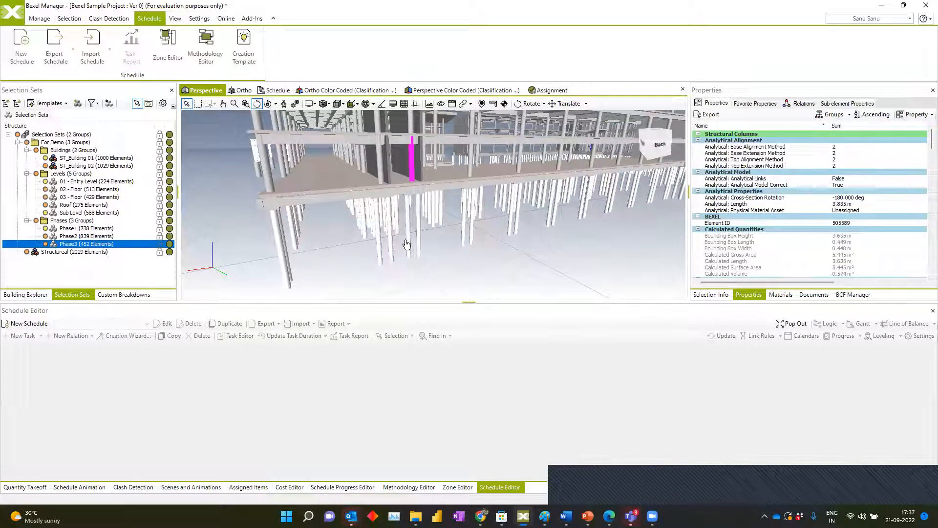
{"action": "left_click", "coordinate": [409, 248]}
{"action": "middle_click_drag", "start_coordinate": [410, 214], "coordinate": [413, 247]}
{"action": "left_click", "coordinate": [415, 219]}
{"action": "left_click", "coordinate": [413, 247]}
{"action": "left_click", "coordinate": [418, 243]}
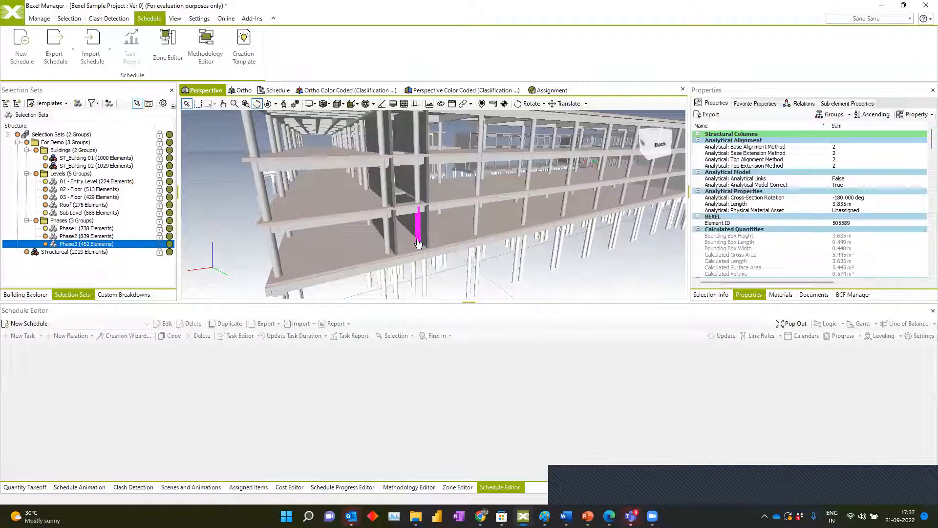
{"action": "scroll", "coordinate": [420, 247], "scroll_direction": "down", "scroll_amount": 6}
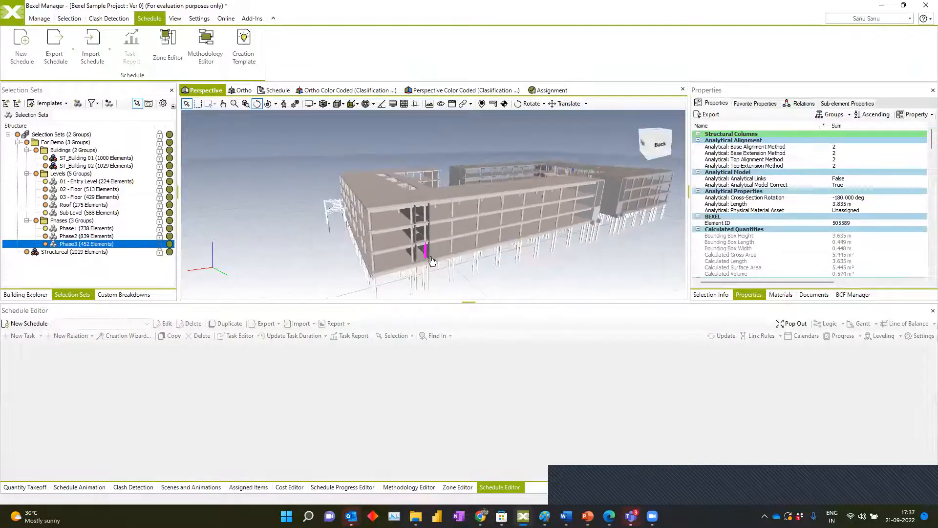
{"action": "scroll", "coordinate": [432, 225], "scroll_direction": "up", "scroll_amount": 3}
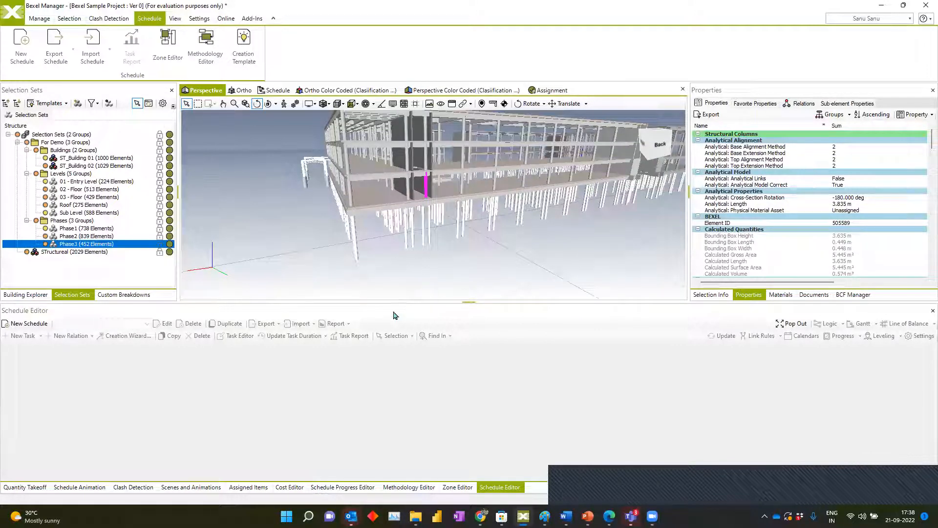
Start a new quantity takeoff of type Selection Sets and include the STructureal set.
{"action": "left_click", "coordinate": [23, 488]}
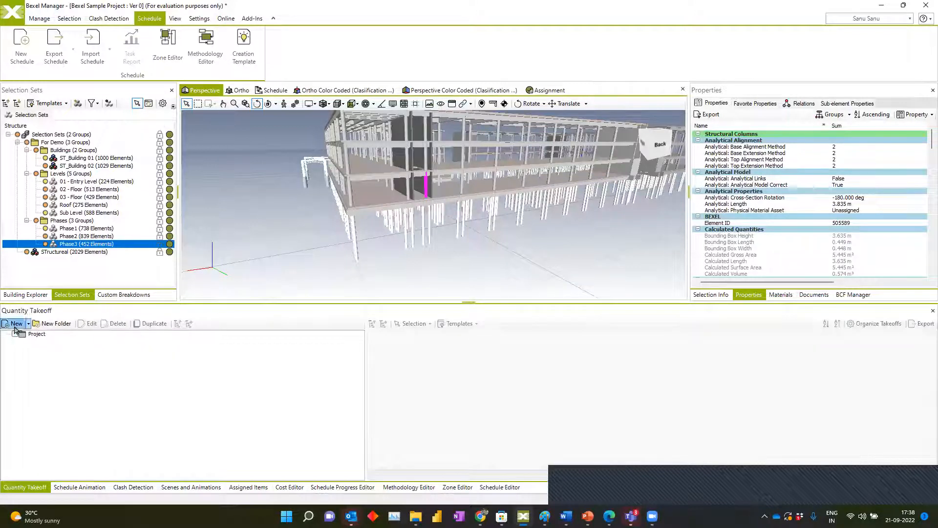
{"action": "left_click", "coordinate": [15, 325]}
{"action": "left_click", "coordinate": [262, 134]}
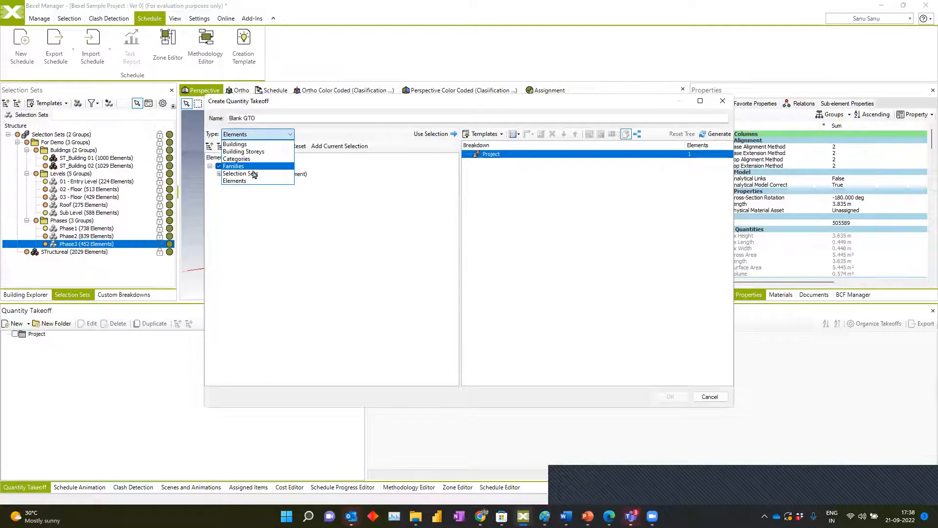
{"action": "left_click", "coordinate": [254, 174]}
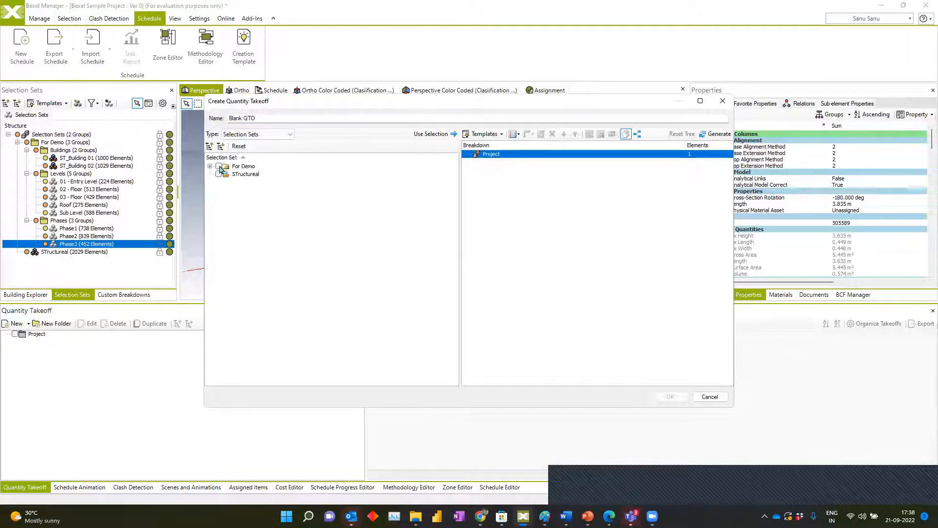
{"action": "left_click", "coordinate": [218, 174]}
{"action": "left_click", "coordinate": [495, 137]}
{"action": "left_click", "coordinate": [514, 181]}
Add a Group by Category rule under Project in the takeoff breakdown.
{"action": "right_click", "coordinate": [508, 159]}
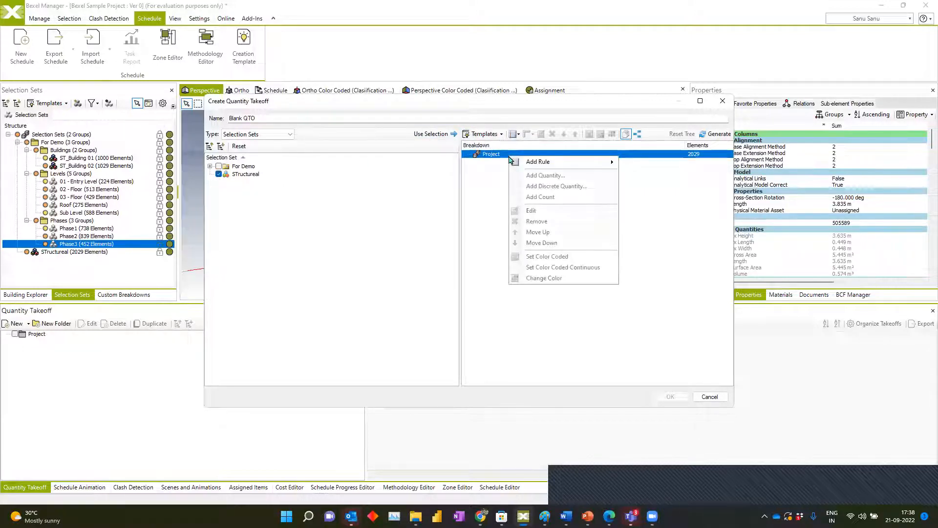
{"action": "mouse_move", "coordinate": [540, 162]}
{"action": "left_click", "coordinate": [653, 189]}
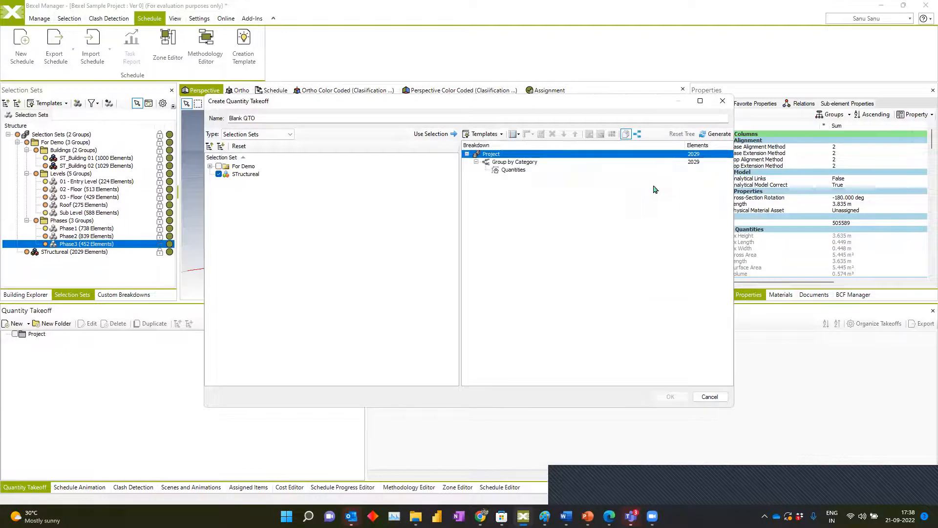
Add the Volume quantity with the Sum function under the Group by Category rule's Quantities.
{"action": "left_click", "coordinate": [540, 164]}
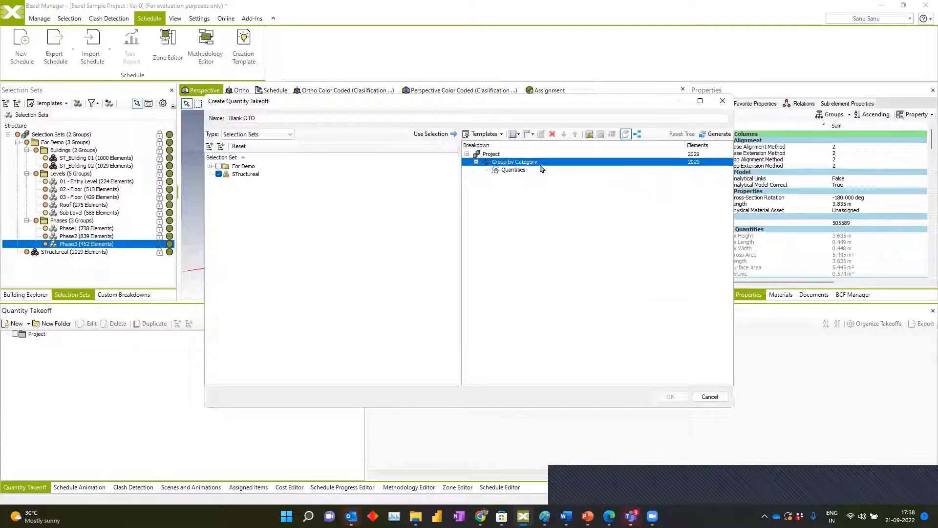
{"action": "right_click", "coordinate": [521, 172]}
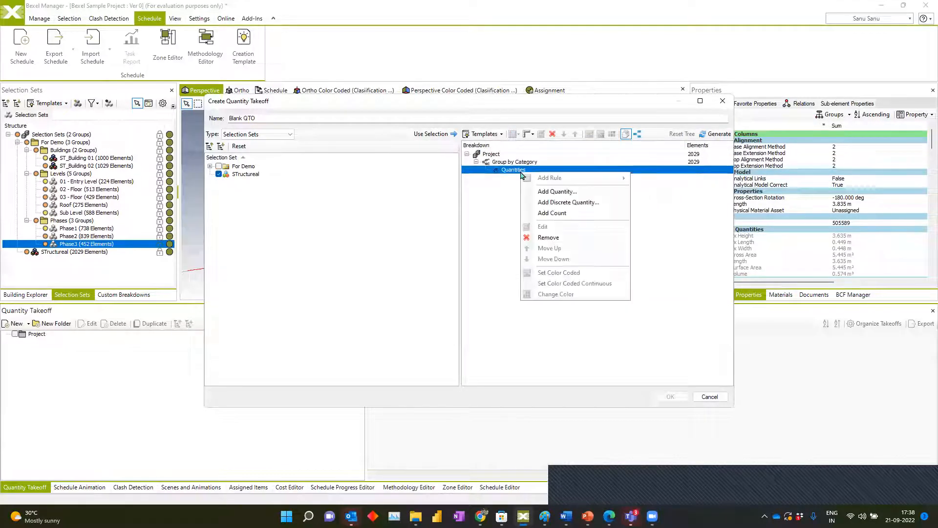
{"action": "left_click", "coordinate": [567, 198]}
{"action": "type", "text": "Vol"}
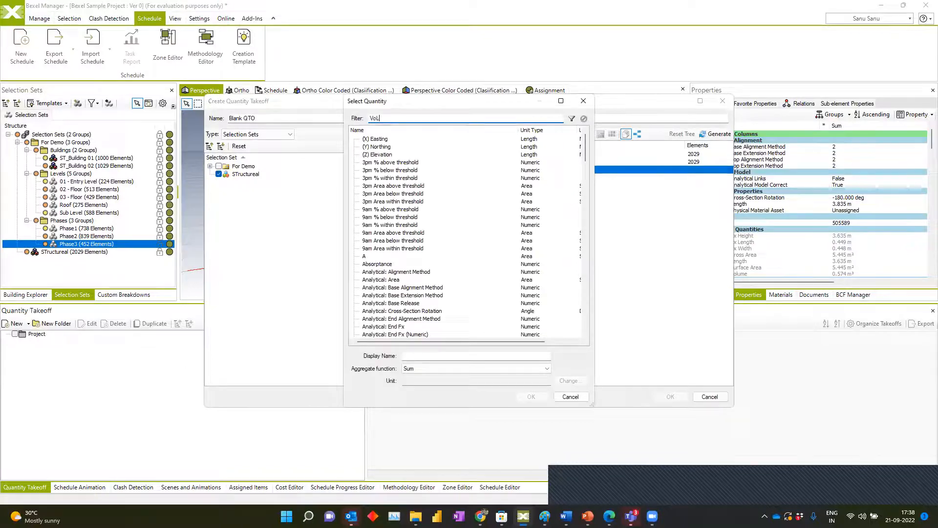
{"action": "key", "text": "BackSpace"}
{"action": "key", "text": "BackSpace"}
{"action": "left_click", "coordinate": [570, 118]}
{"action": "double_click", "coordinate": [394, 155]}
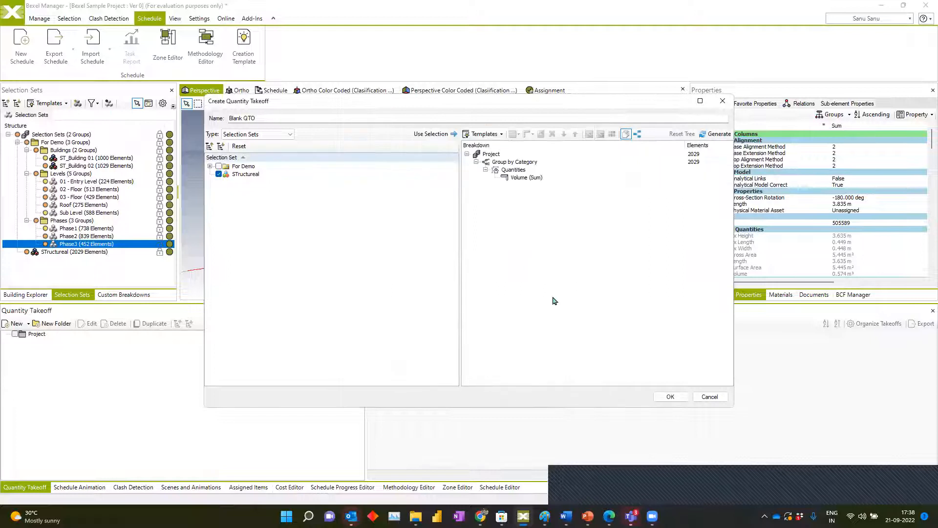
Name the quantity takeoff ST-BOQ and create it.
{"action": "triple_click", "coordinate": [265, 117]}
{"action": "type", "text": "ST-"}
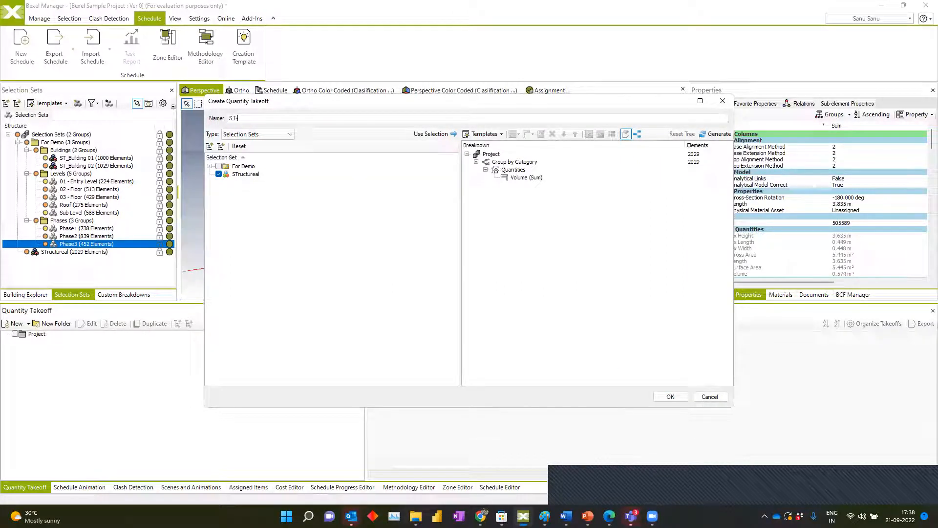
{"action": "type", "text": "B"}
{"action": "left_click", "coordinate": [677, 397]}
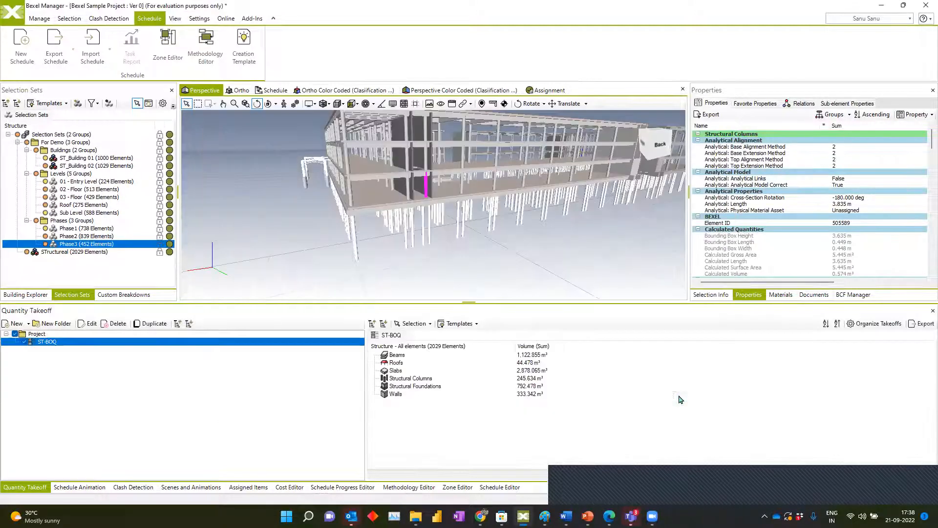
Review the volumes per category in the ST-BOQ takeoff, bringing the volume column closer to the category names.
{"action": "left_click", "coordinate": [405, 357]}
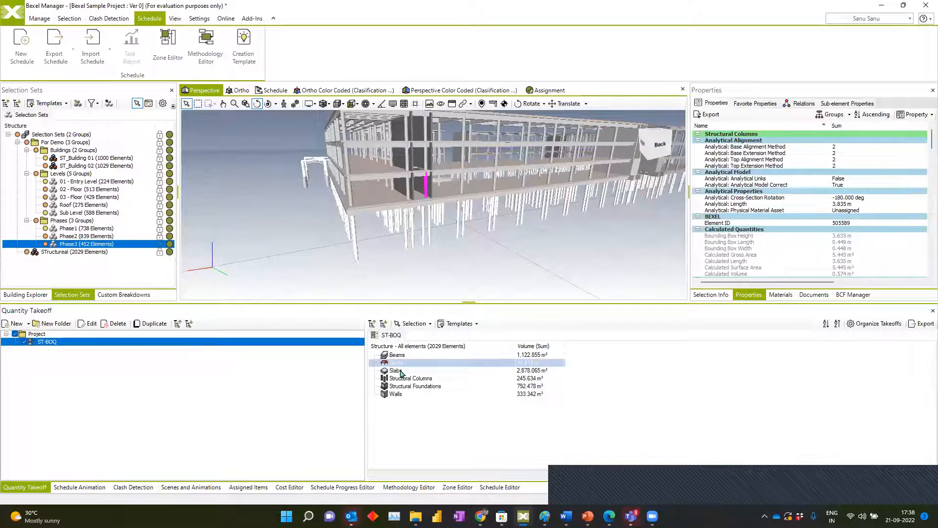
{"action": "left_click", "coordinate": [400, 370]}
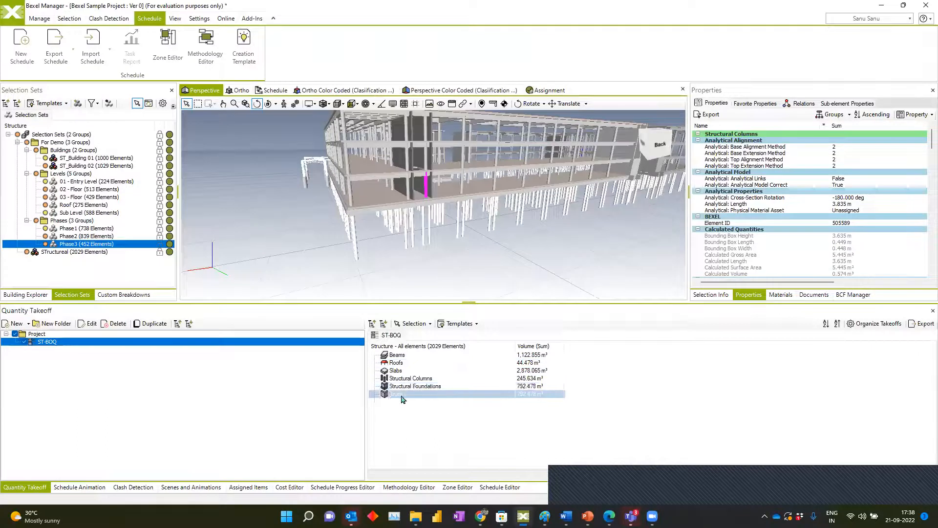
{"action": "left_click_drag", "start_coordinate": [515, 344], "coordinate": [466, 345]}
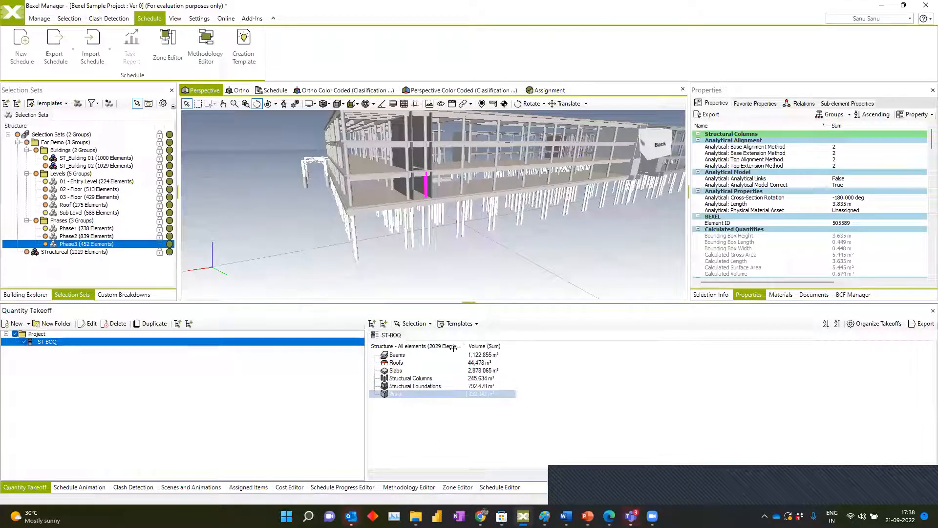
{"action": "left_click", "coordinate": [479, 363]}
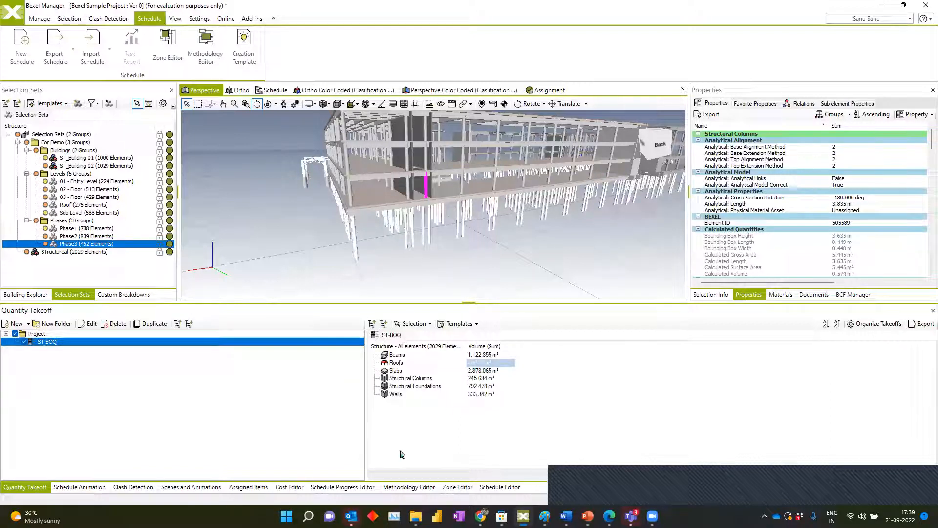
Create a new cost classification named Sample BOQ in the Cost Editor.
{"action": "left_click", "coordinate": [289, 488]}
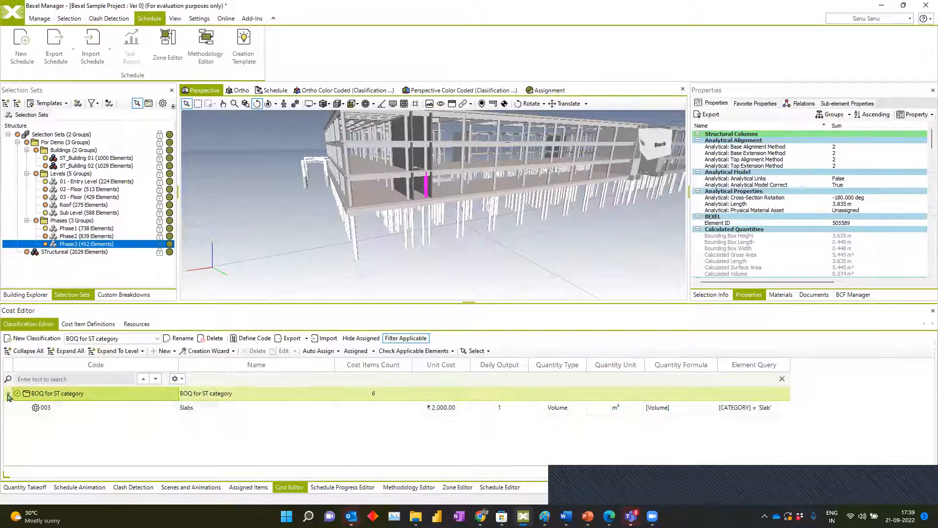
{"action": "left_click", "coordinate": [26, 340]}
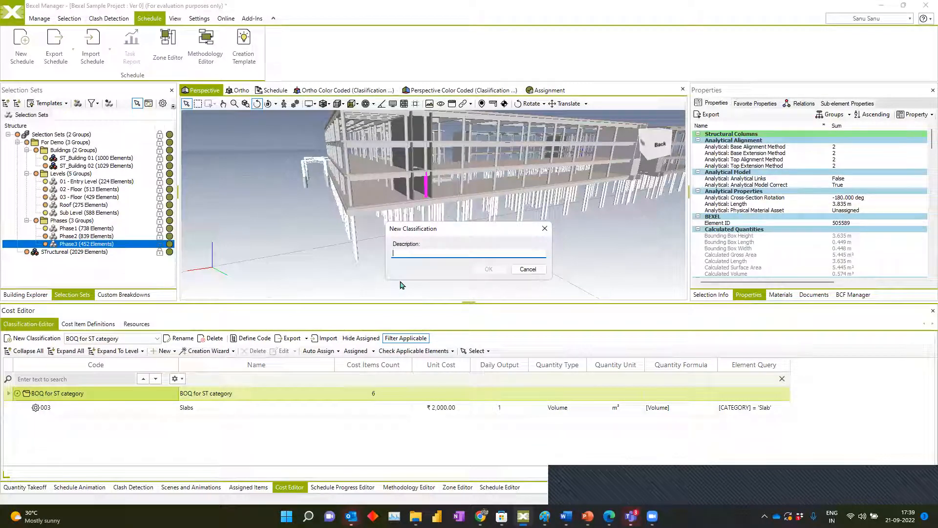
{"action": "type", "text": "Sample BOQ"}
{"action": "left_click", "coordinate": [489, 269]}
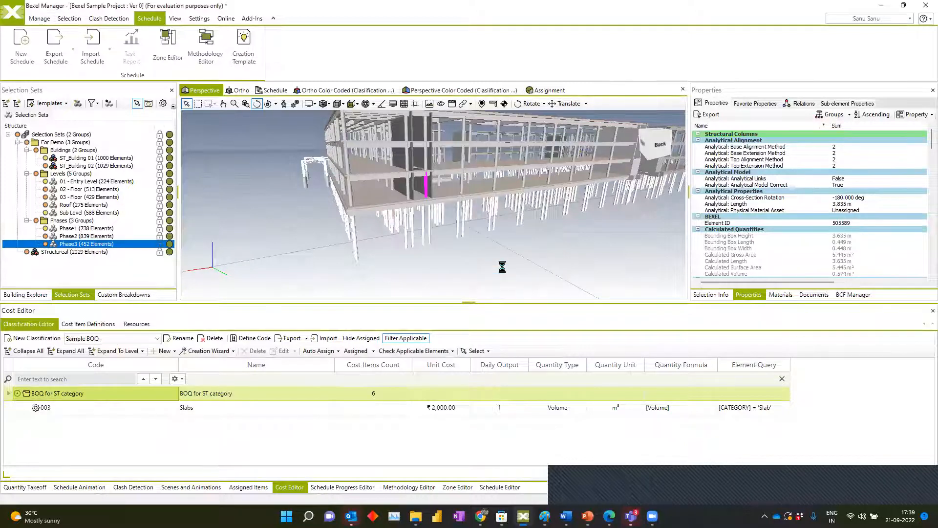
Create another cost classification named ST classification.
{"action": "left_click", "coordinate": [37, 339]}
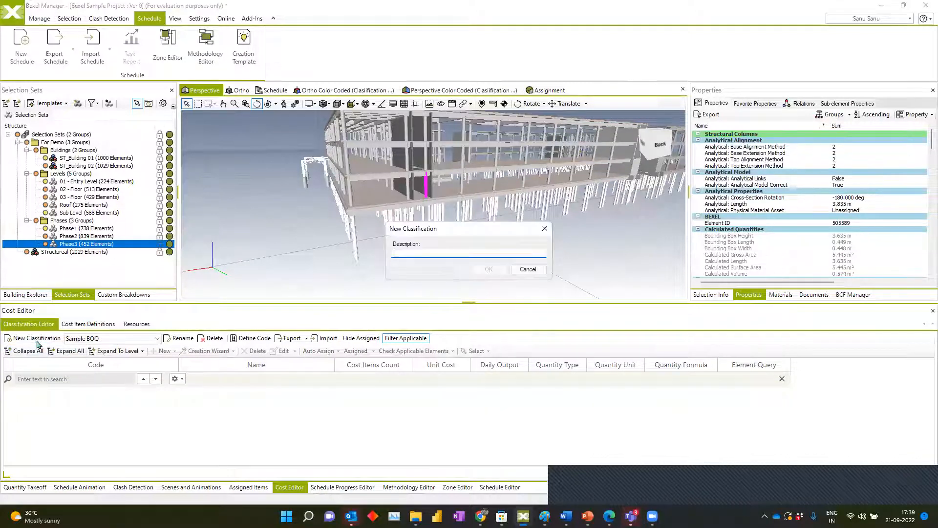
{"action": "type", "text": "ST "}
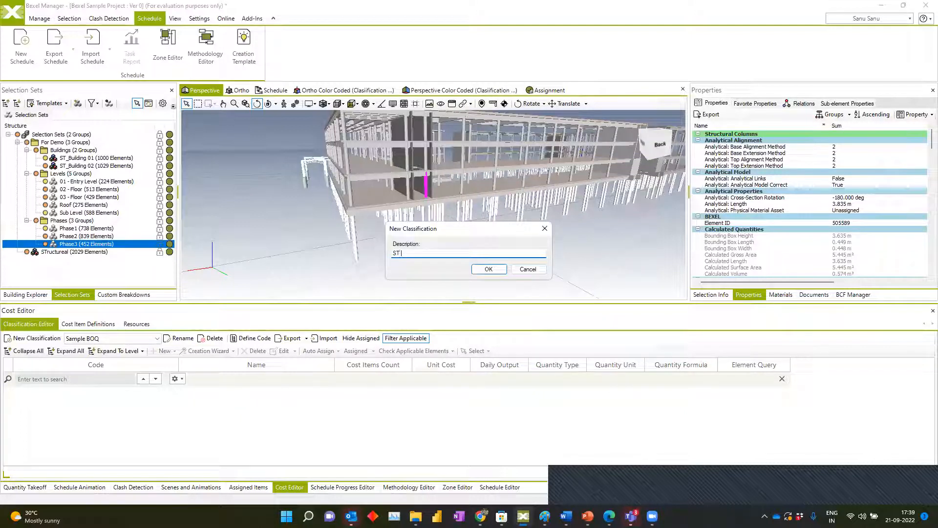
{"action": "type", "text": "classifc"}
{"action": "key", "text": "BackSpace"}
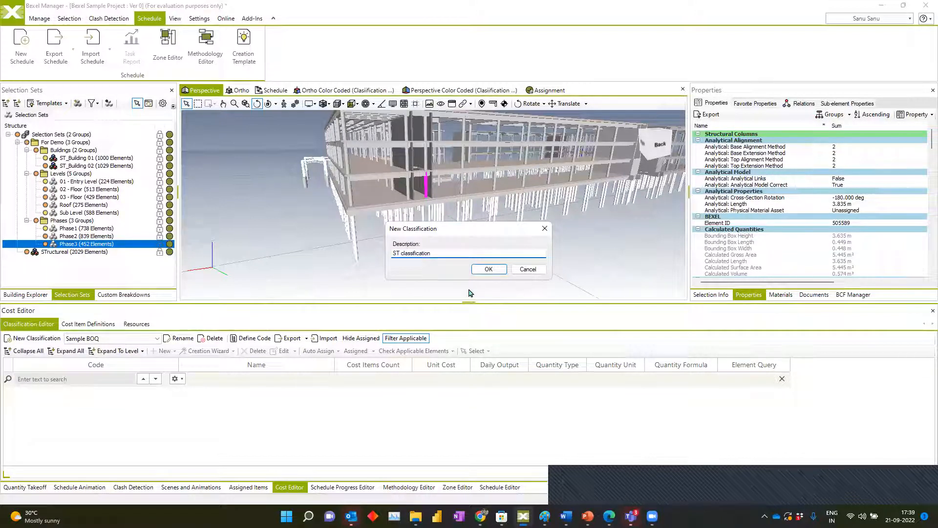
{"action": "left_click", "coordinate": [493, 271]}
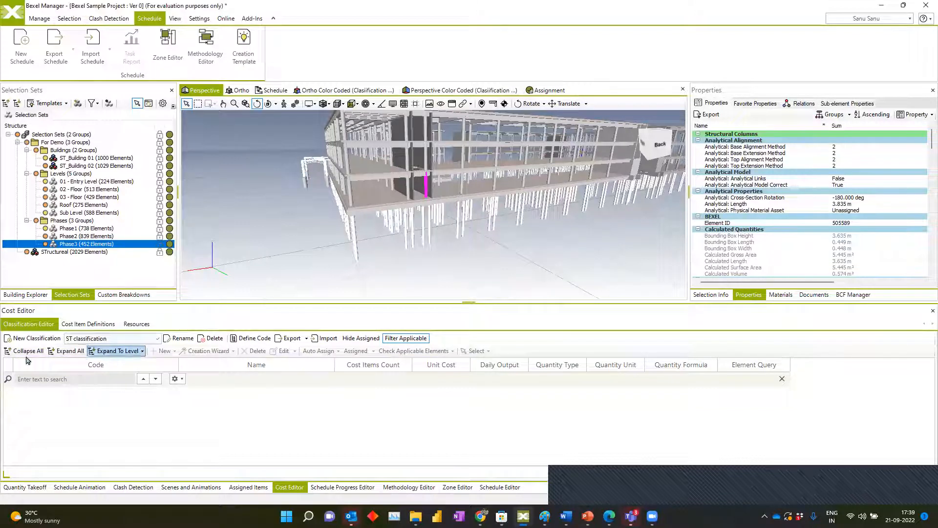
Choose ST classification as the current classification and turn off the filtering for applicable items.
{"action": "left_click", "coordinate": [158, 339]}
{"action": "left_click", "coordinate": [104, 363]}
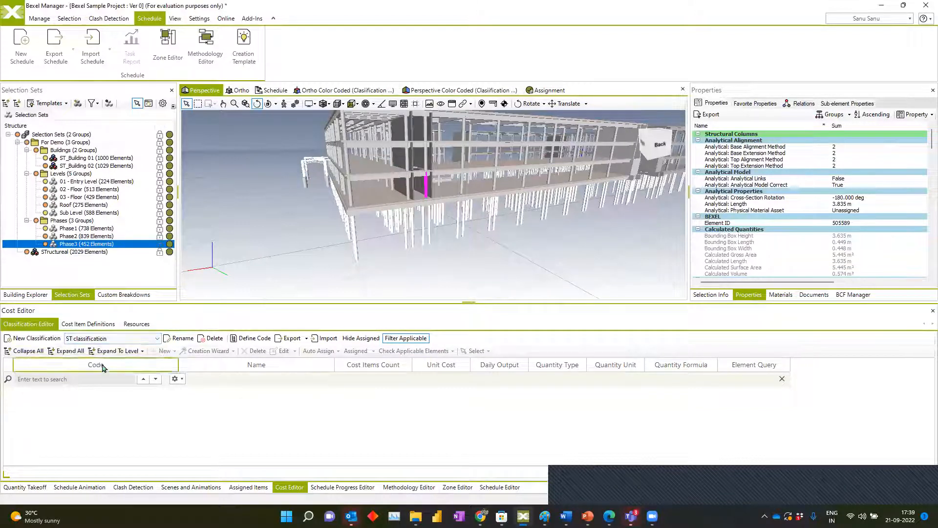
{"action": "left_click", "coordinate": [413, 338]}
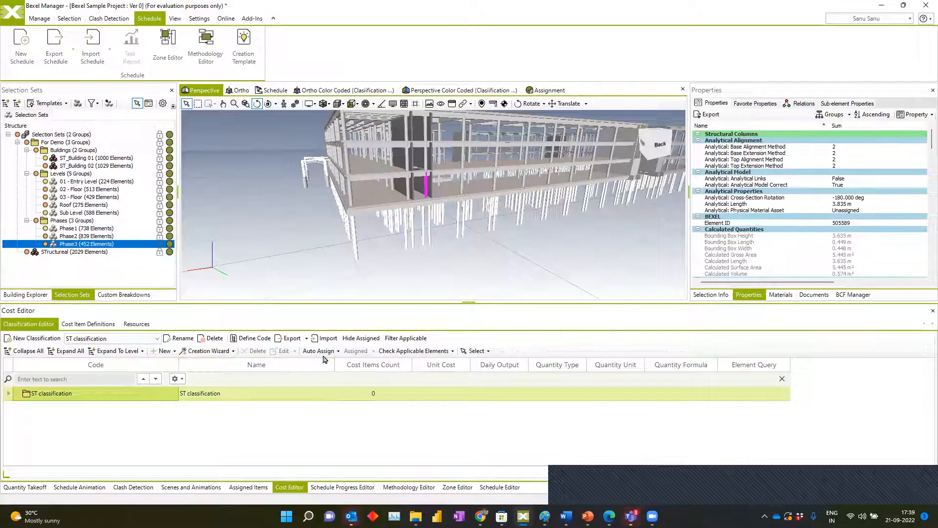
Generate ST classification's cost items from the ST-BOQ takeoff with Volume [m3] measurement, and enlarge the Cost Editor to show them all.
{"action": "left_click", "coordinate": [215, 351]}
{"action": "left_click", "coordinate": [226, 362]}
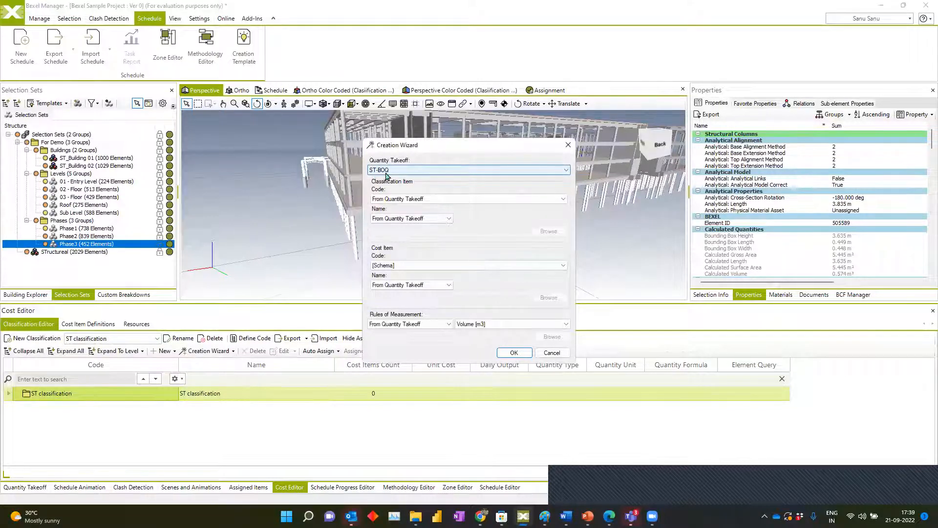
{"action": "left_click", "coordinate": [514, 353]}
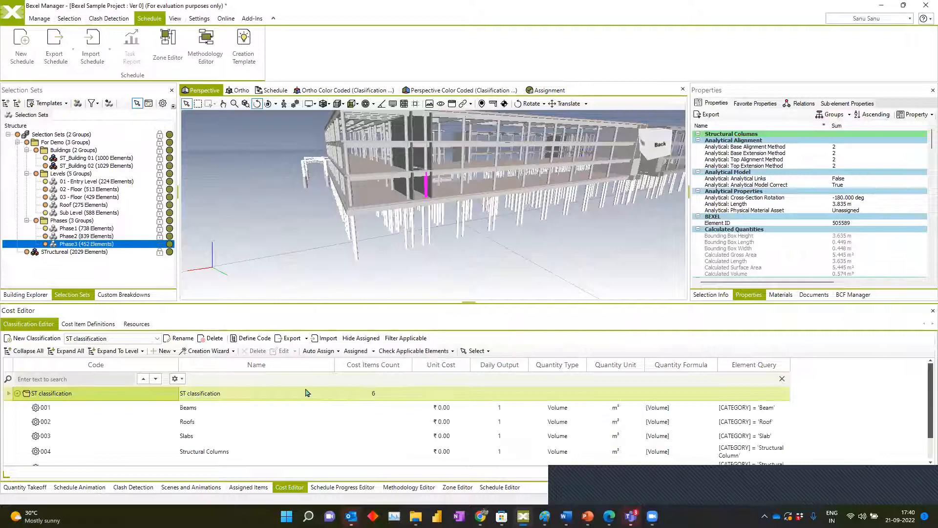
{"action": "scroll", "coordinate": [307, 392], "scroll_direction": "down", "scroll_amount": 2}
{"action": "left_click_drag", "start_coordinate": [433, 301], "coordinate": [433, 214]}
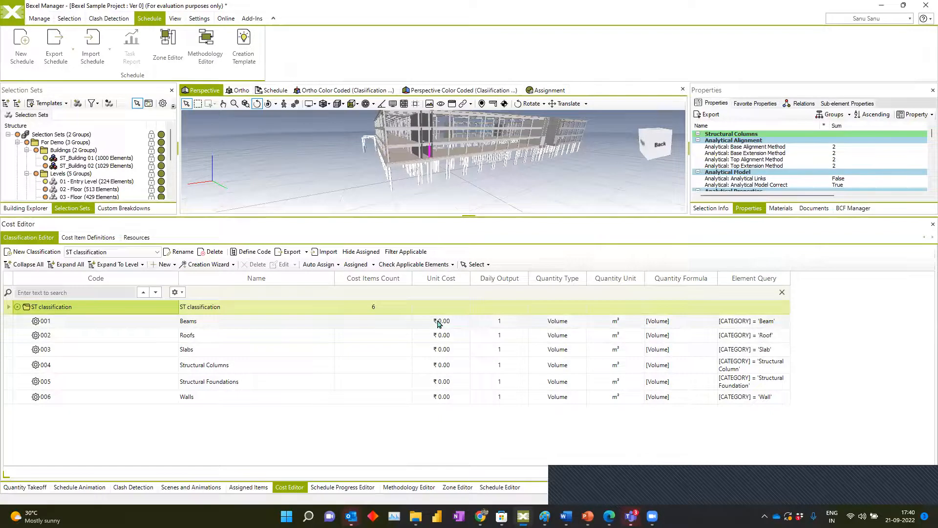
Set the Other Cost of all six ST classification cost items, from Beams to Walls, to 2000.
{"action": "left_click_drag", "start_coordinate": [380, 322], "coordinate": [347, 400]}
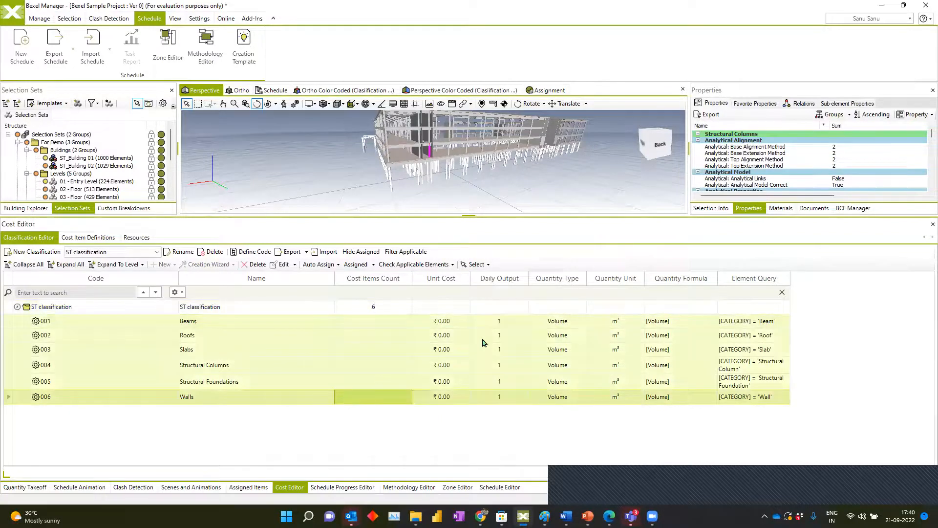
{"action": "right_click", "coordinate": [376, 347]}
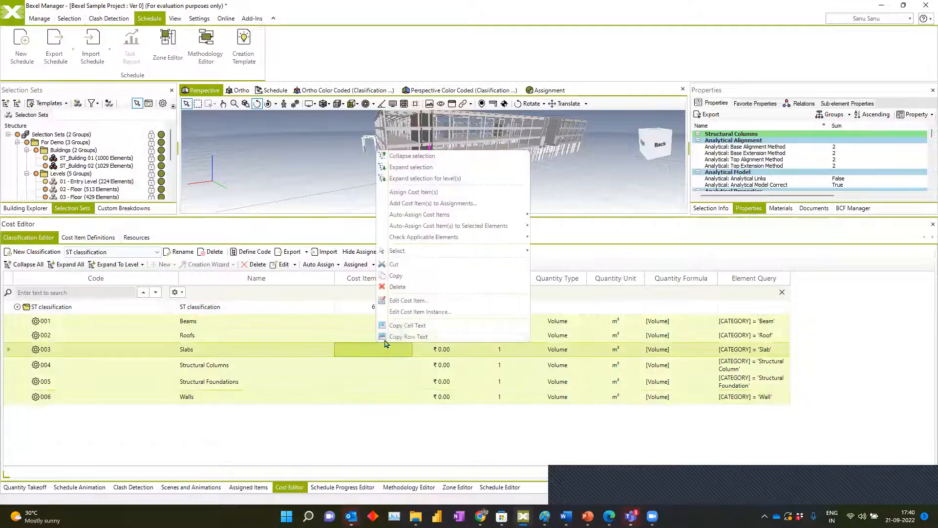
{"action": "left_click", "coordinate": [408, 301]}
{"action": "type", "text": "2000"}
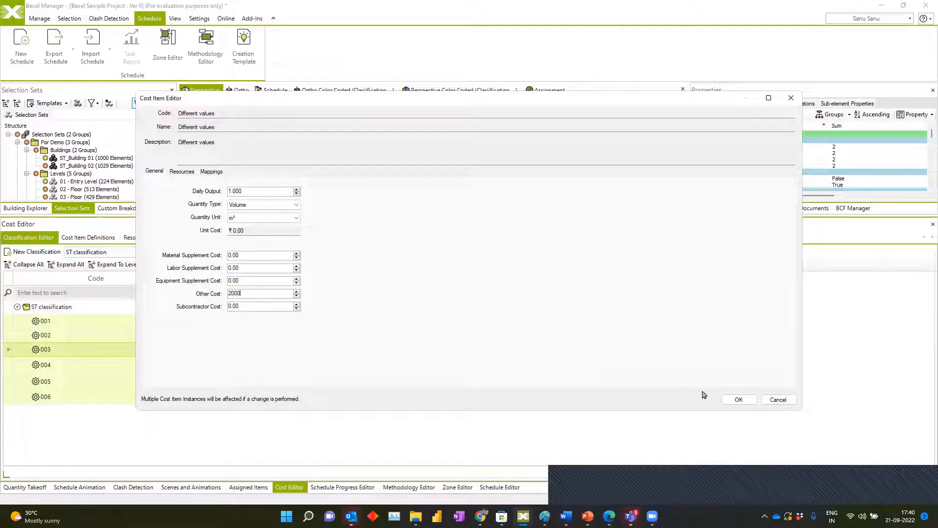
{"action": "left_click", "coordinate": [739, 400]}
Auto-assign the ST classification's cost items to the model elements in a new cost version.
{"action": "left_click_drag", "start_coordinate": [469, 216], "coordinate": [468, 248]}
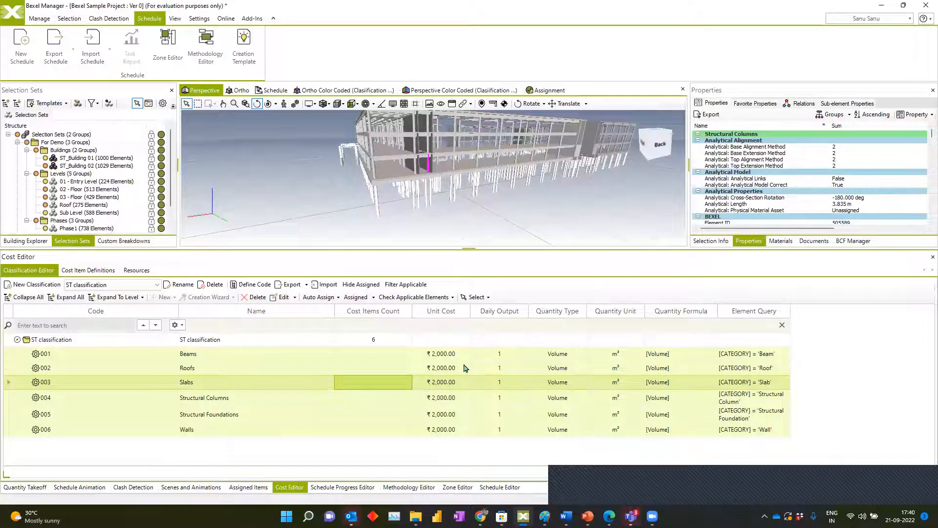
{"action": "left_click", "coordinate": [273, 340]}
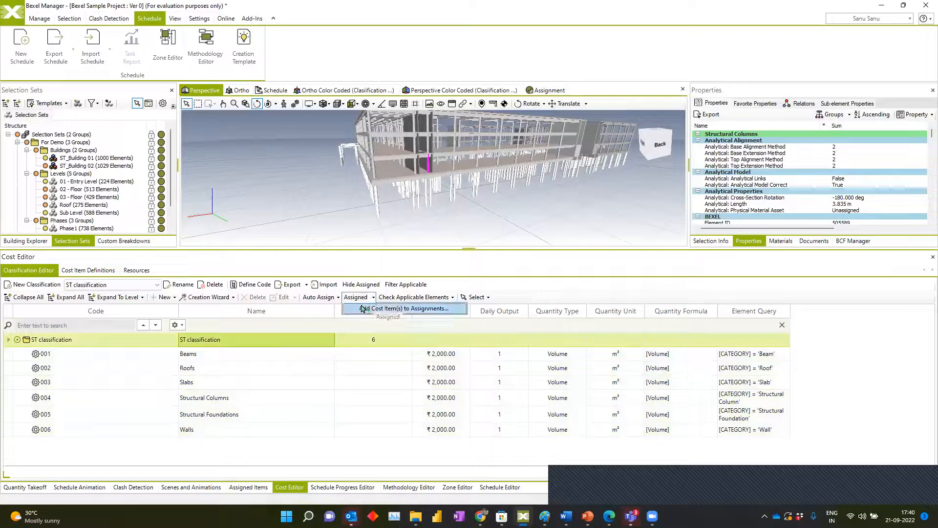
{"action": "left_click", "coordinate": [338, 297]}
{"action": "left_click", "coordinate": [345, 309]}
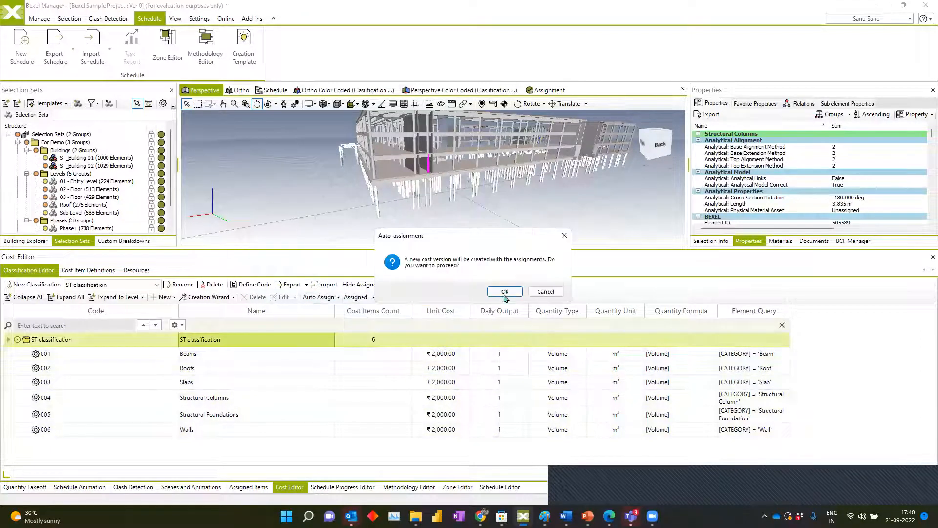
{"action": "left_click", "coordinate": [506, 292]}
{"action": "left_click", "coordinate": [518, 293]}
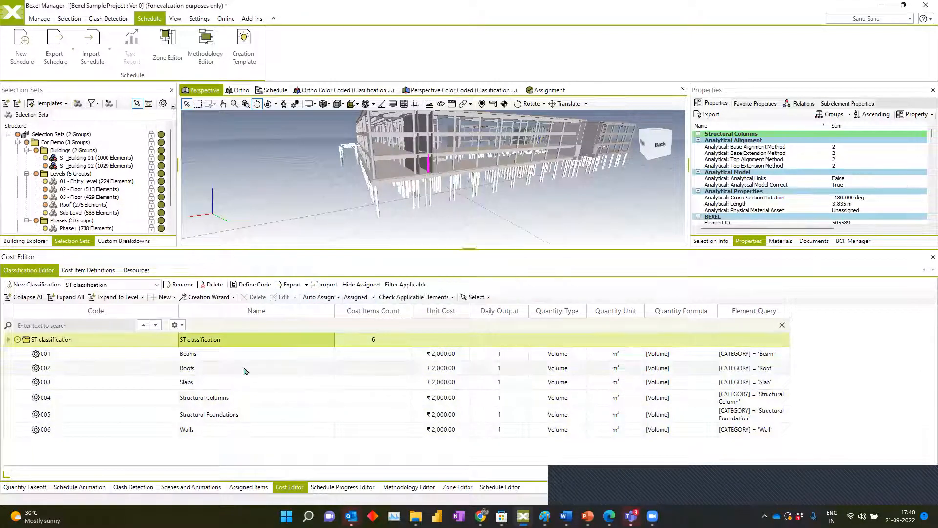
Select the applicable elements of the Slabs cost item and inspect them in the 3D model.
{"action": "left_click", "coordinate": [245, 368]}
{"action": "left_click", "coordinate": [223, 384]}
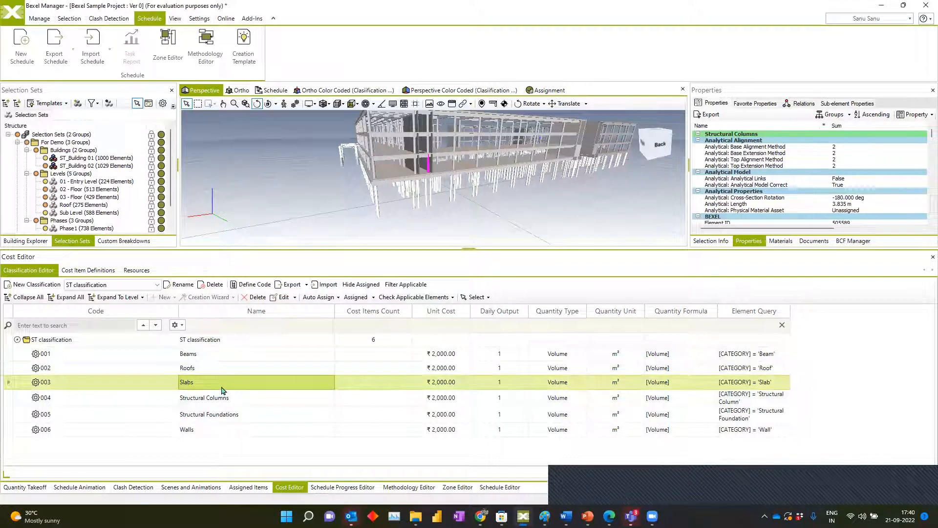
{"action": "left_click", "coordinate": [448, 300]}
{"action": "left_click", "coordinate": [363, 297]}
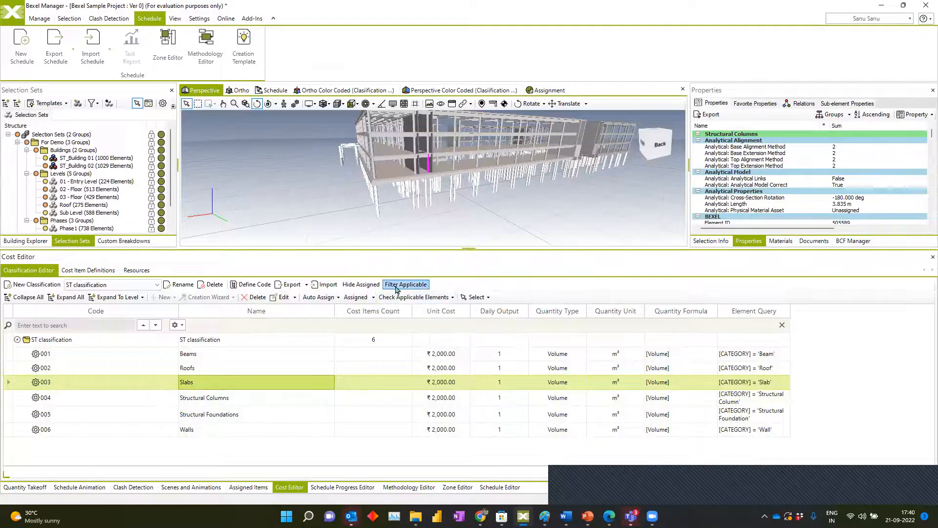
{"action": "left_click", "coordinate": [475, 297]}
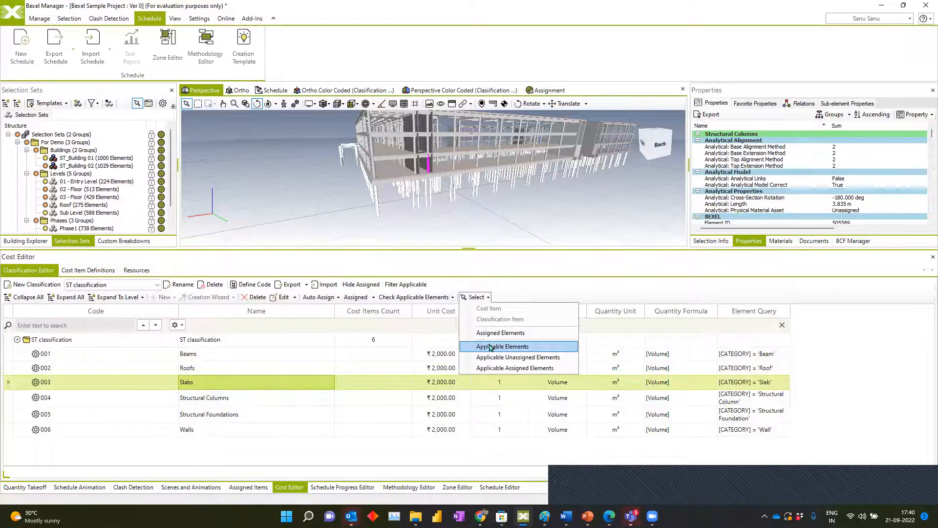
{"action": "left_click", "coordinate": [489, 343]}
{"action": "left_click_drag", "start_coordinate": [387, 217], "coordinate": [430, 220]}
{"action": "scroll", "coordinate": [431, 215], "scroll_direction": "up", "scroll_amount": 5}
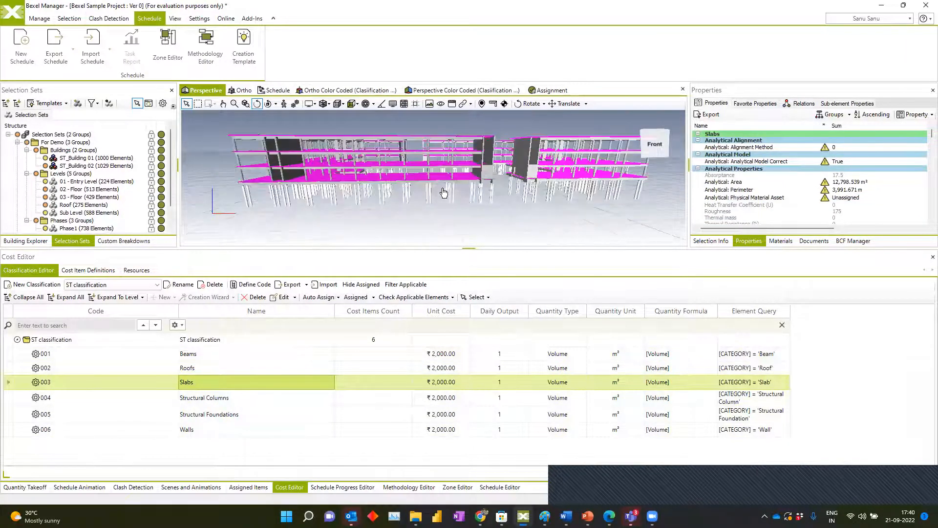
{"action": "scroll", "coordinate": [439, 196], "scroll_direction": "down", "scroll_amount": 5}
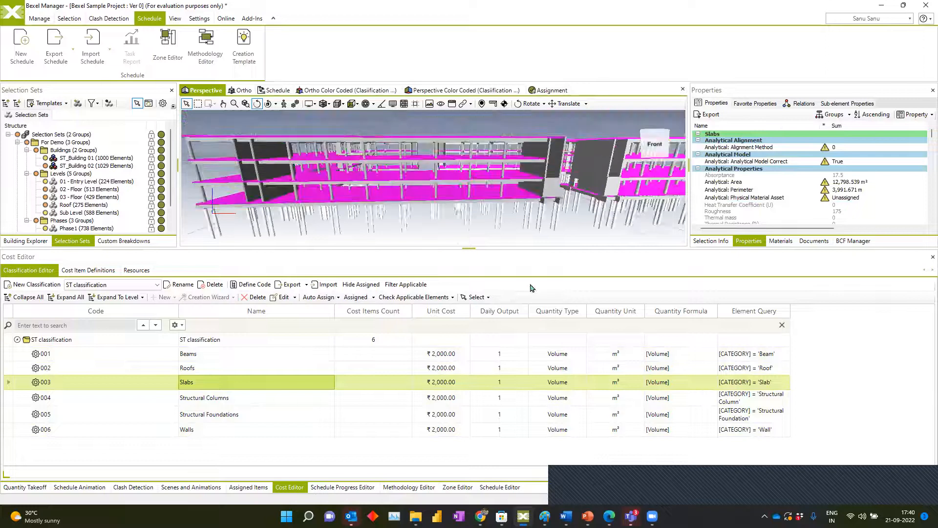
Filter the cost items to those applicable to the selected structural column, and turn the filter off again.
{"action": "left_click", "coordinate": [406, 284]}
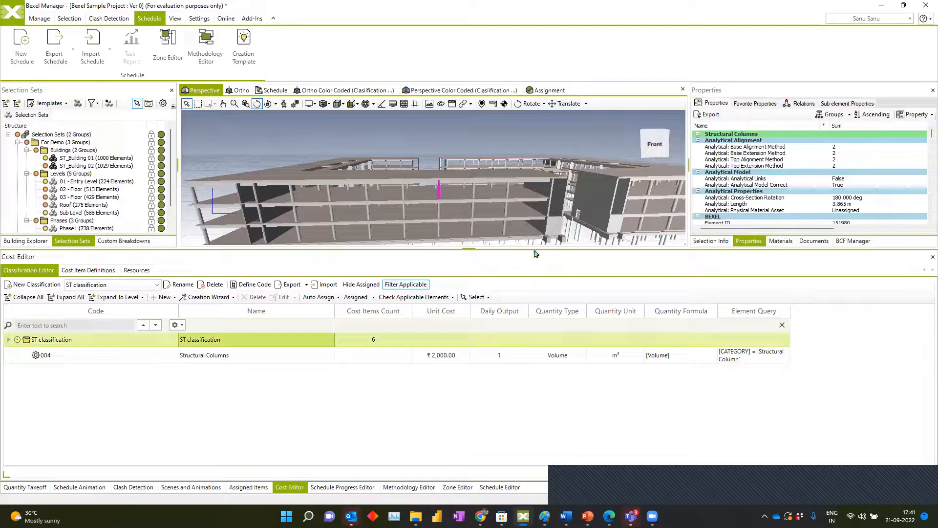
{"action": "left_click_drag", "start_coordinate": [533, 249], "coordinate": [534, 308]}
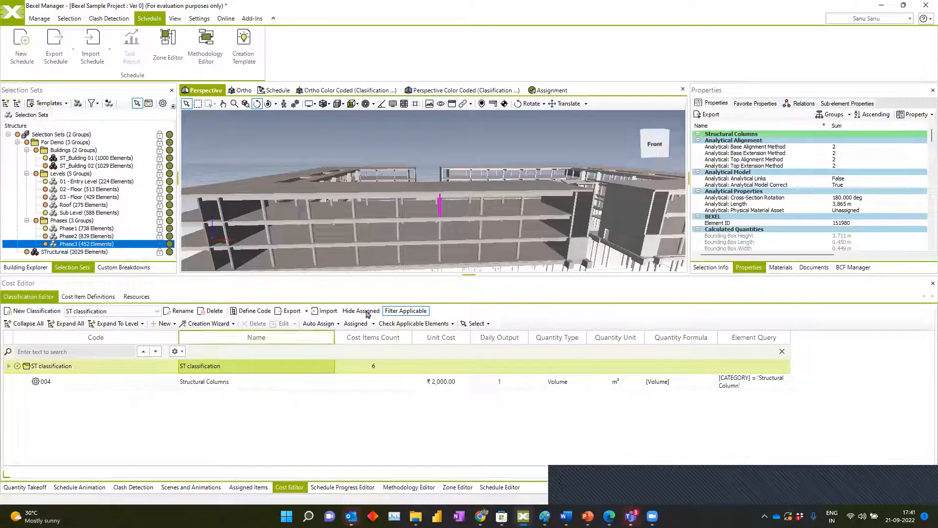
{"action": "left_click", "coordinate": [406, 310]}
{"action": "scroll", "coordinate": [437, 182], "scroll_direction": "down", "scroll_amount": 3}
{"action": "scroll", "coordinate": [437, 182], "scroll_direction": "down", "scroll_amount": 3}
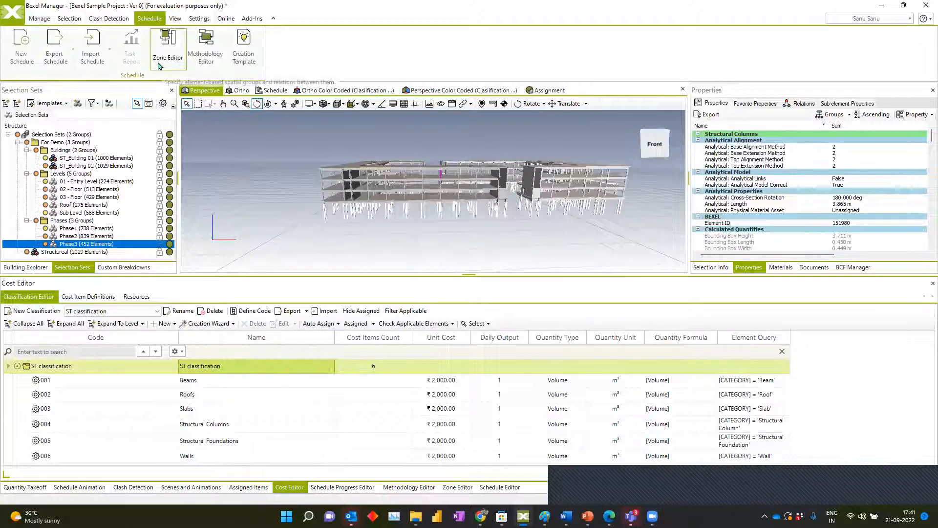
Collapse the Buildings, Levels and Phases groups in the selection sets, and open the Methodology Editor.
{"action": "left_click", "coordinate": [27, 150]}
{"action": "left_click", "coordinate": [27, 158]}
{"action": "left_click", "coordinate": [27, 165]}
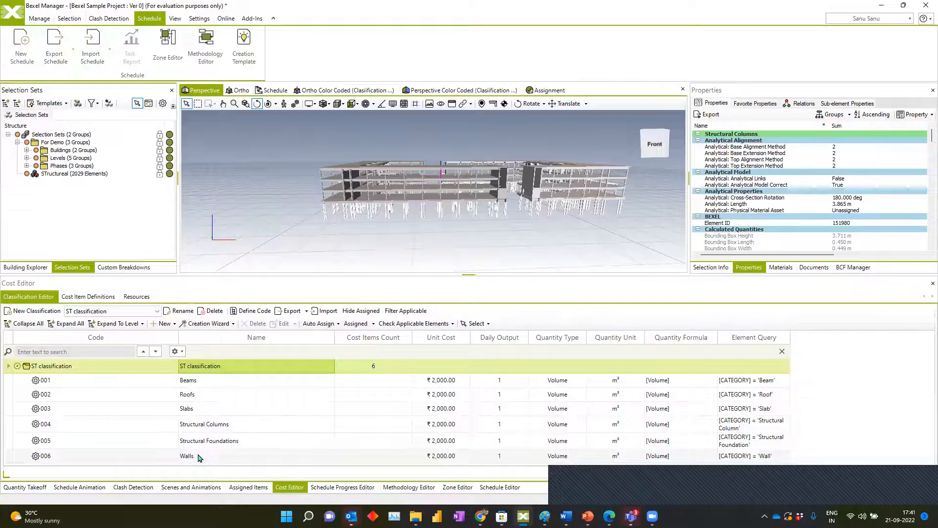
{"action": "left_click", "coordinate": [215, 49]}
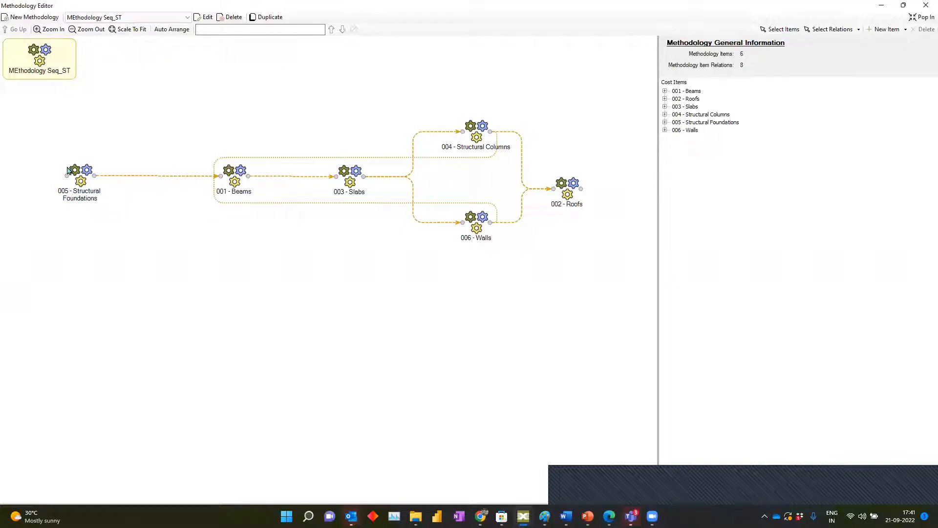
{"action": "right_click", "coordinate": [120, 234]}
{"action": "mouse_move", "coordinate": [172, 236]}
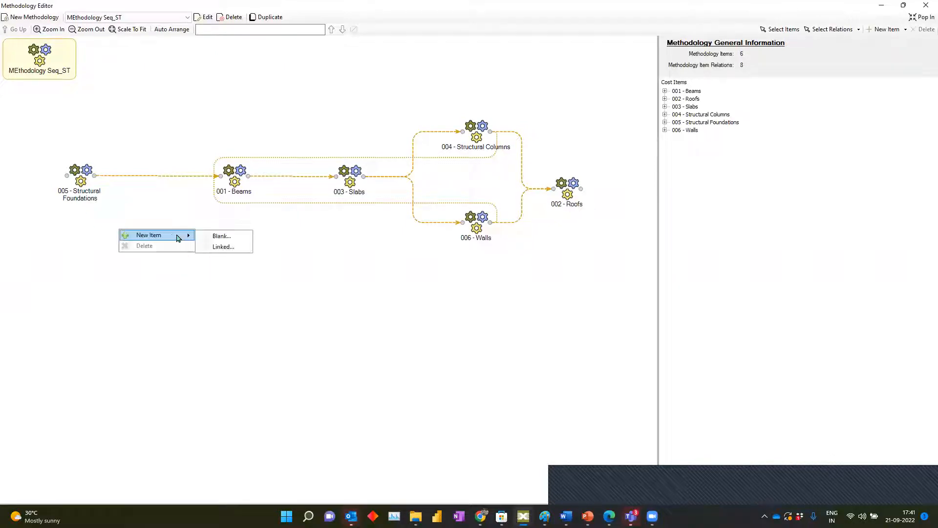
{"action": "left_click", "coordinate": [226, 245]}
{"action": "left_click", "coordinate": [402, 91]}
{"action": "left_click", "coordinate": [402, 98]}
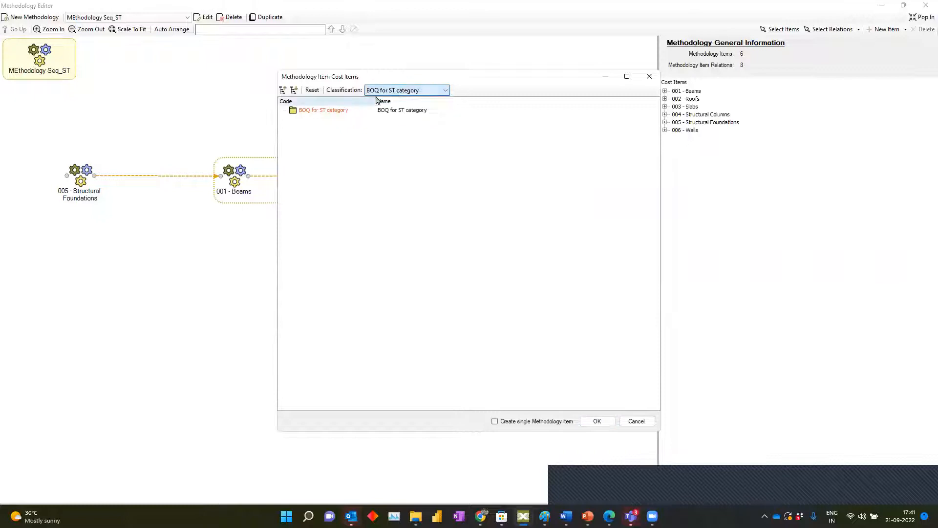
{"action": "left_click", "coordinate": [649, 78]}
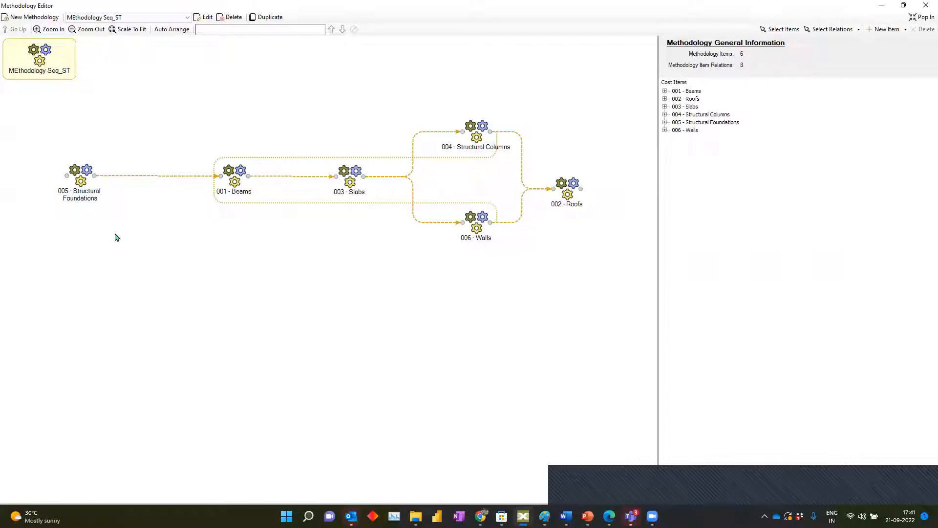
Examine the items in MEthodology Seq_ST and the foundations-to-beams relation, and return the Methodology Editor to the main window.
{"action": "left_click", "coordinate": [87, 186]}
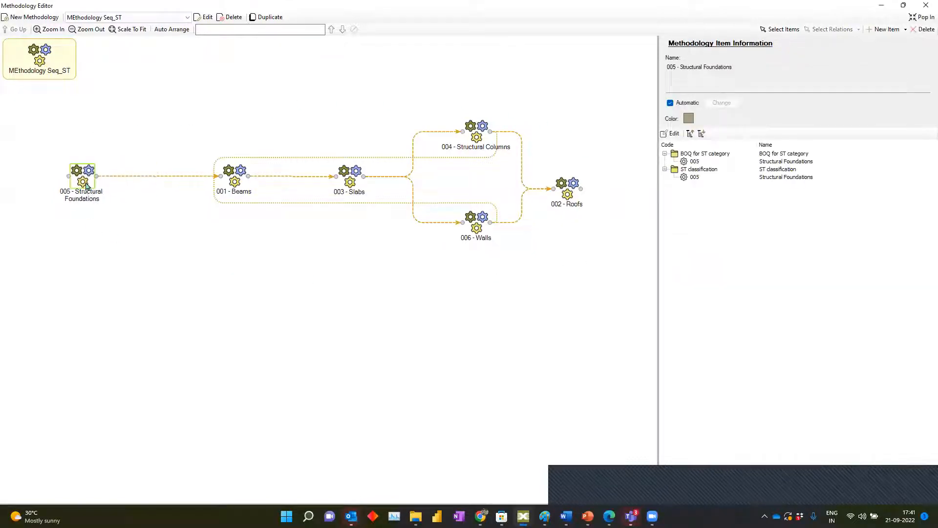
{"action": "double_click", "coordinate": [98, 188]}
{"action": "left_click", "coordinate": [47, 60]}
{"action": "left_click", "coordinate": [240, 183]}
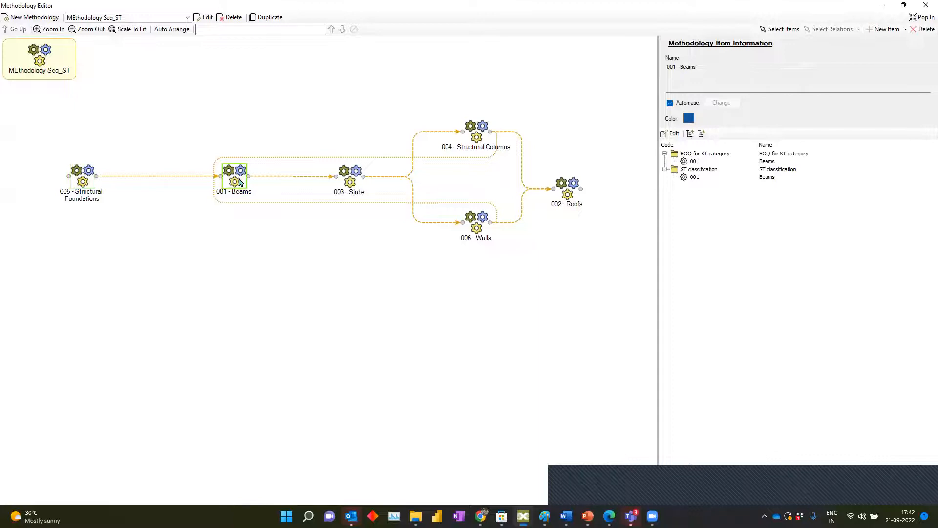
{"action": "left_click", "coordinate": [172, 177]}
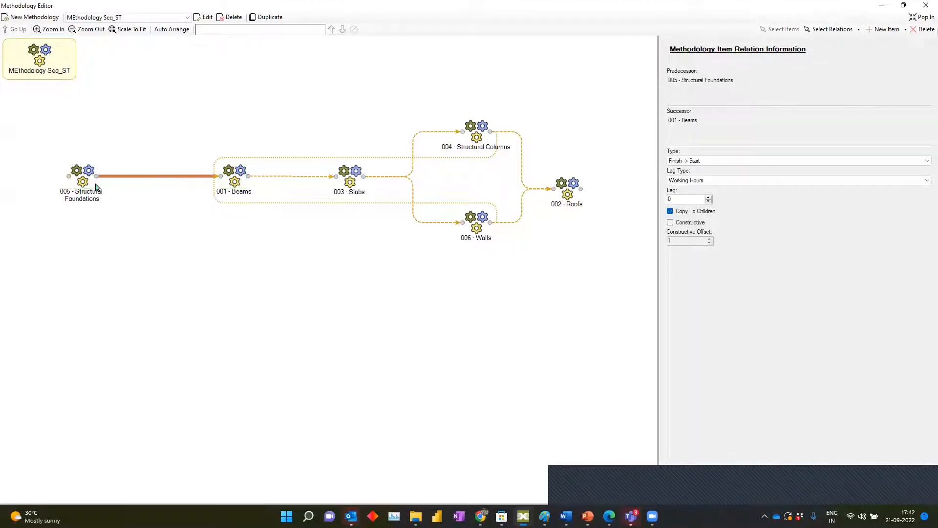
{"action": "left_click", "coordinate": [109, 214]}
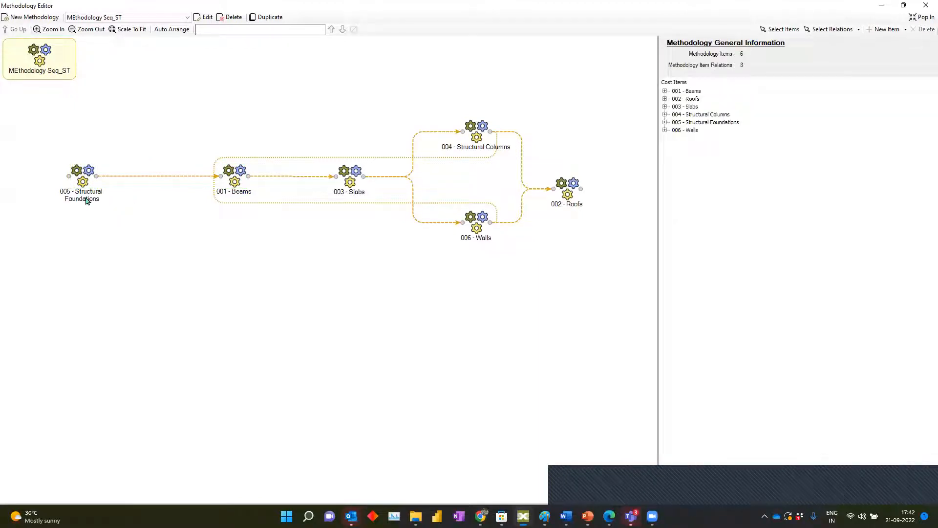
{"action": "left_click", "coordinate": [152, 177]}
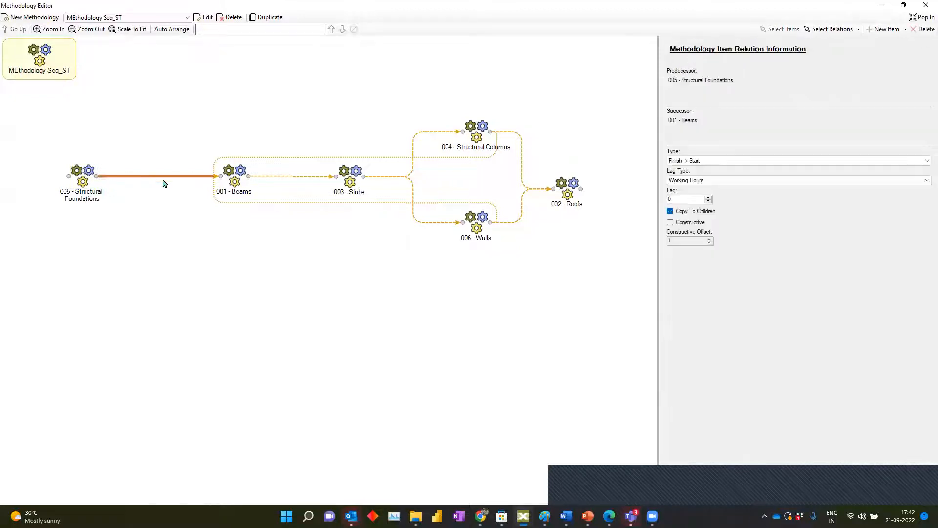
{"action": "left_click", "coordinate": [234, 191]}
{"action": "left_click", "coordinate": [349, 183]}
{"action": "left_click", "coordinate": [476, 226]}
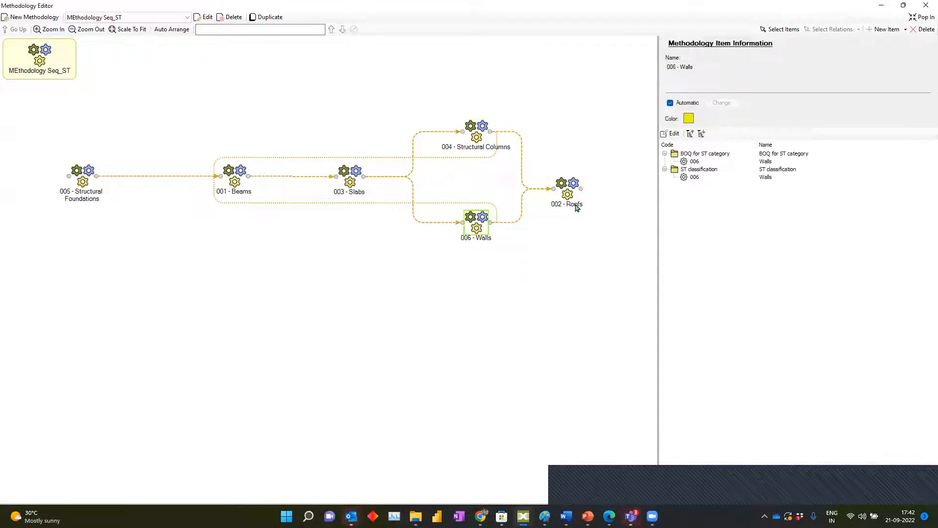
{"action": "left_click_drag", "start_coordinate": [55, 113], "coordinate": [276, 108]}
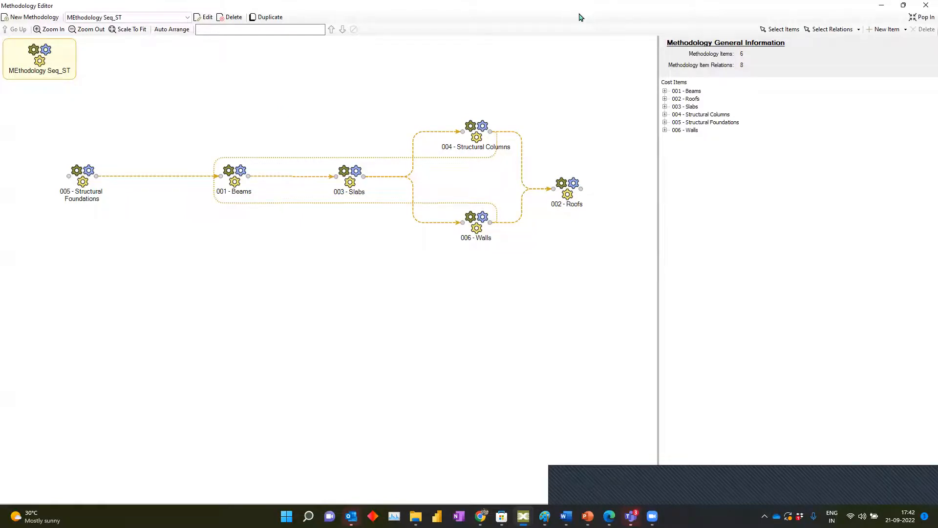
{"action": "key", "text": "super+Down"}
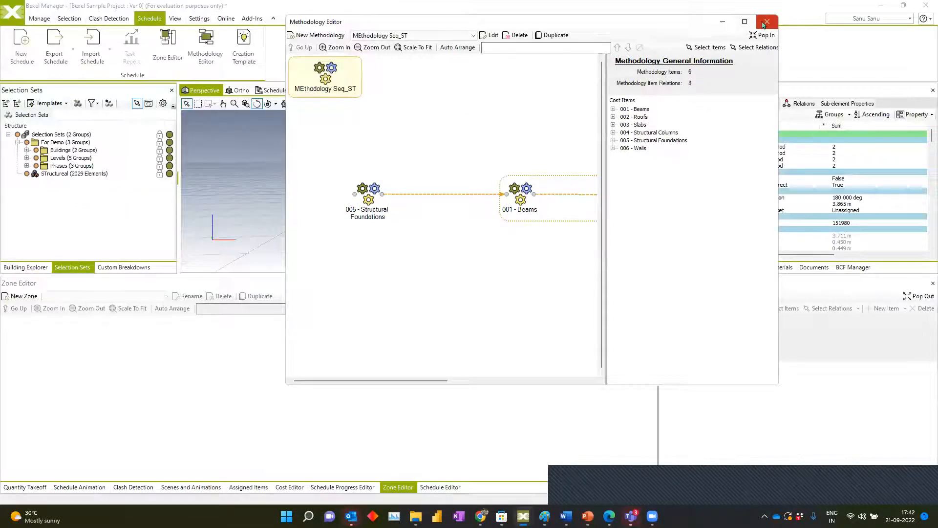
{"action": "left_click", "coordinate": [205, 47]}
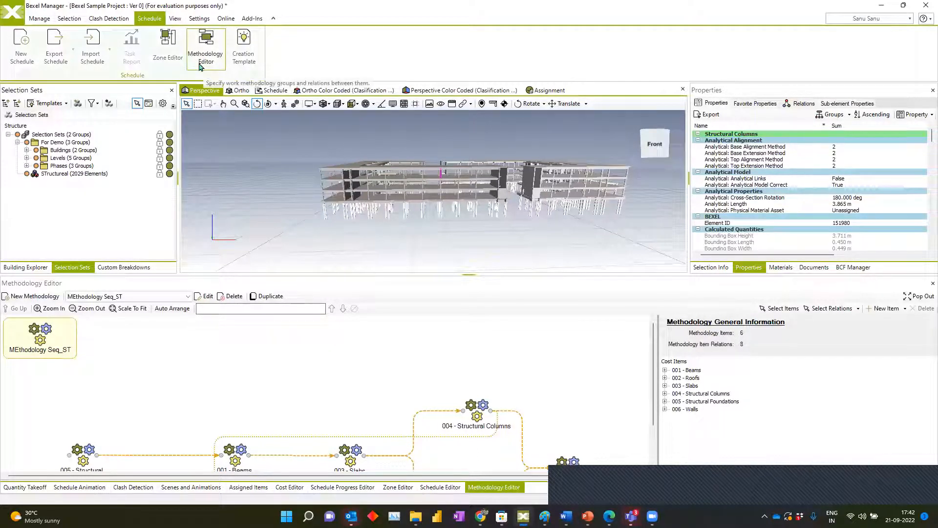
Create a new zone named Levels in the Zone Editor.
{"action": "left_click", "coordinate": [174, 59]}
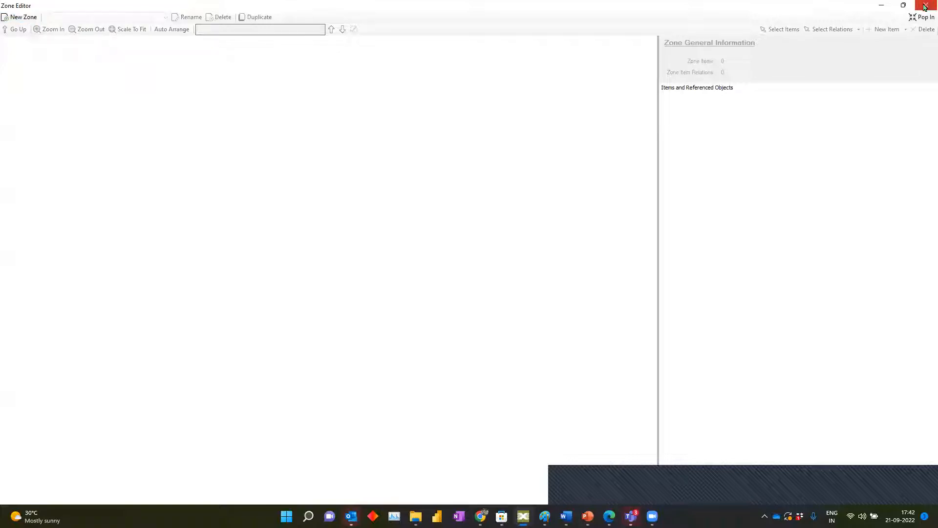
{"action": "left_click", "coordinate": [20, 17]}
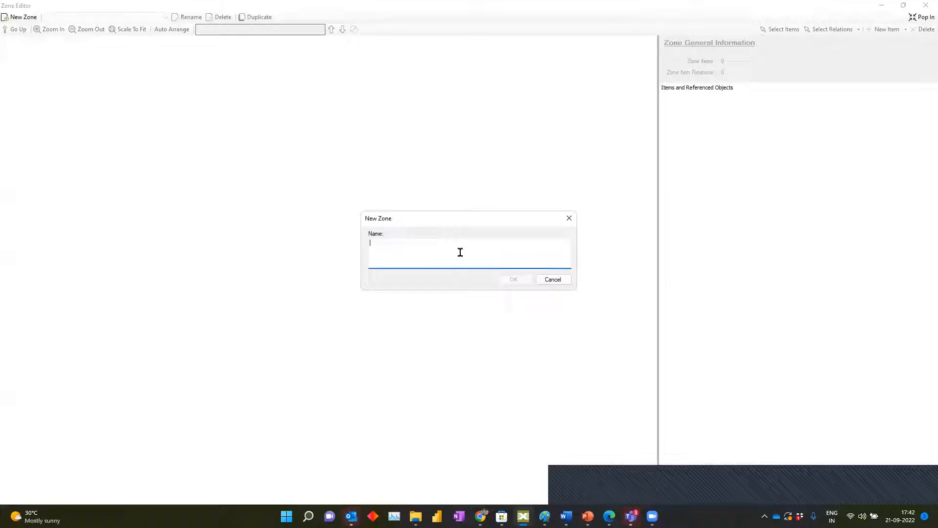
{"action": "type", "text": "Levels"}
{"action": "left_click", "coordinate": [527, 279]}
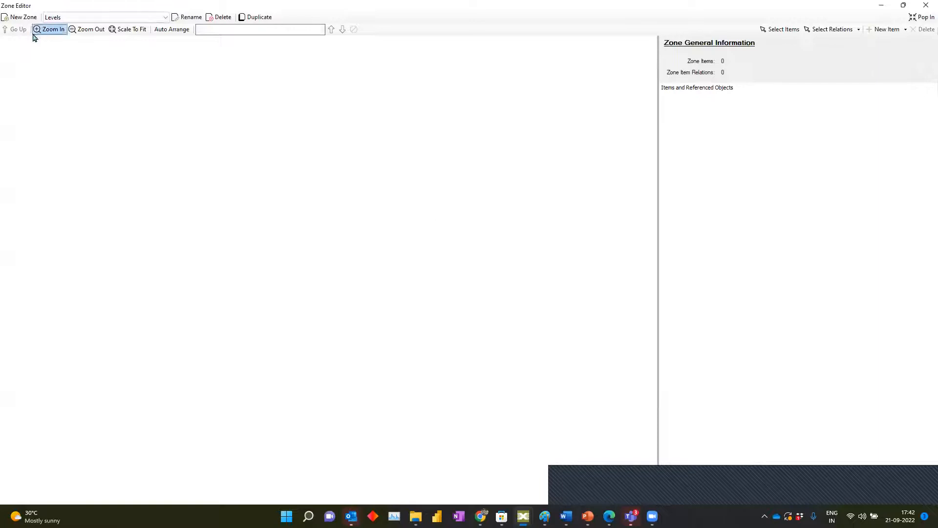
Try to add the five selection sets in the For Demo Levels folder to the Levels zone as linked items.
{"action": "right_click", "coordinate": [112, 75]}
{"action": "mouse_move", "coordinate": [142, 78]}
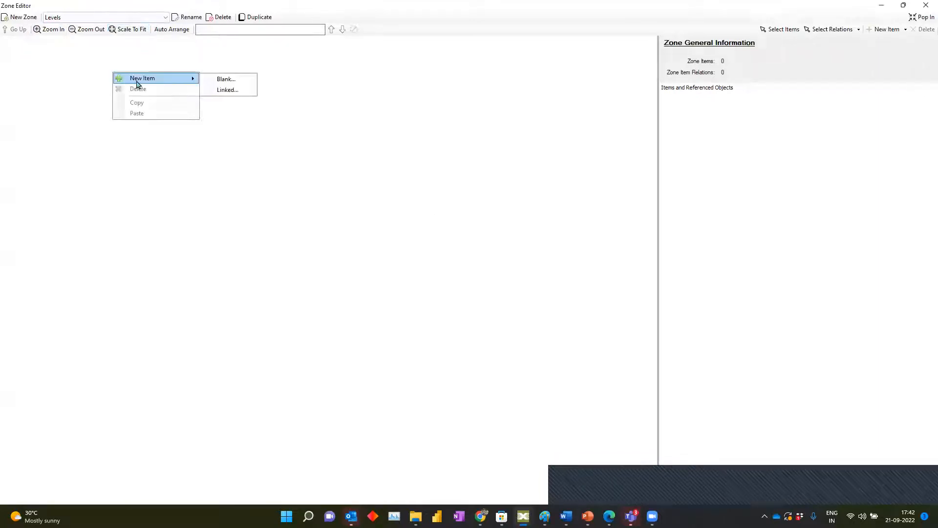
{"action": "left_click", "coordinate": [234, 93]}
{"action": "left_click", "coordinate": [390, 128]}
{"action": "left_click", "coordinate": [375, 169]}
{"action": "left_click", "coordinate": [332, 158]}
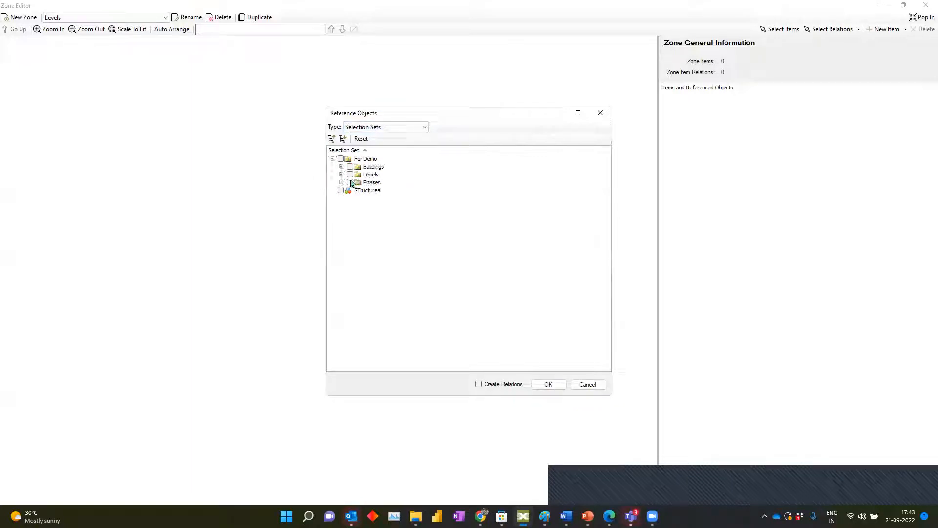
{"action": "left_click", "coordinate": [341, 175]}
{"action": "left_click", "coordinate": [375, 184]}
{"action": "left_click", "coordinate": [384, 216], "text": "shift"}
{"action": "key", "text": "space"}
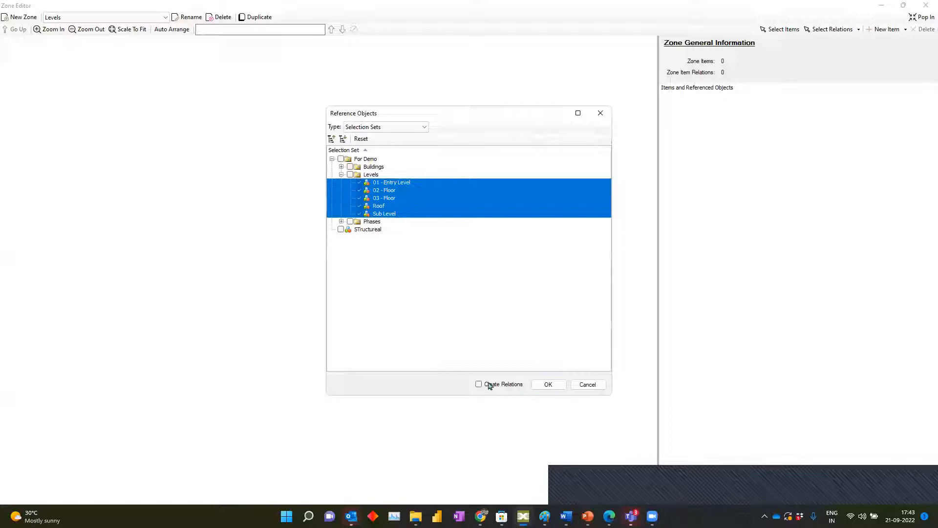
{"action": "left_click", "coordinate": [549, 386]}
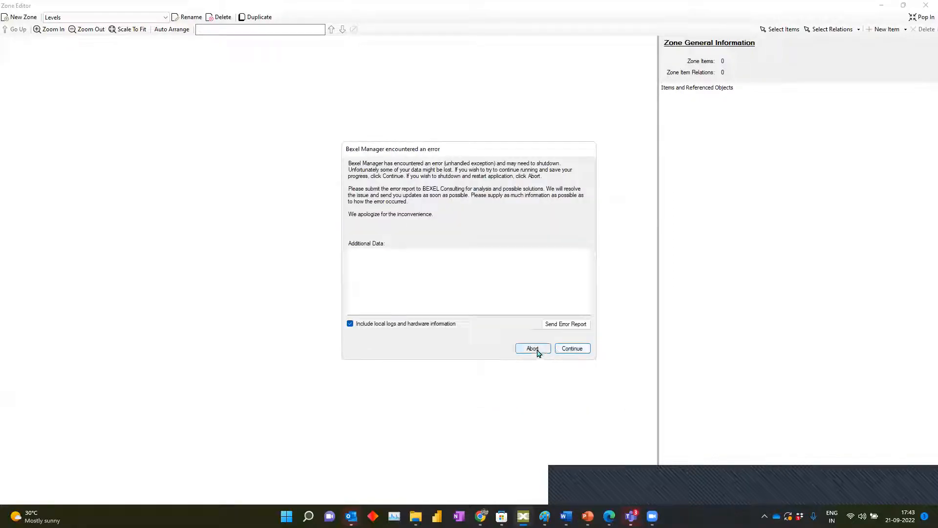
{"action": "left_click", "coordinate": [535, 349]}
{"action": "left_click", "coordinate": [161, 18]}
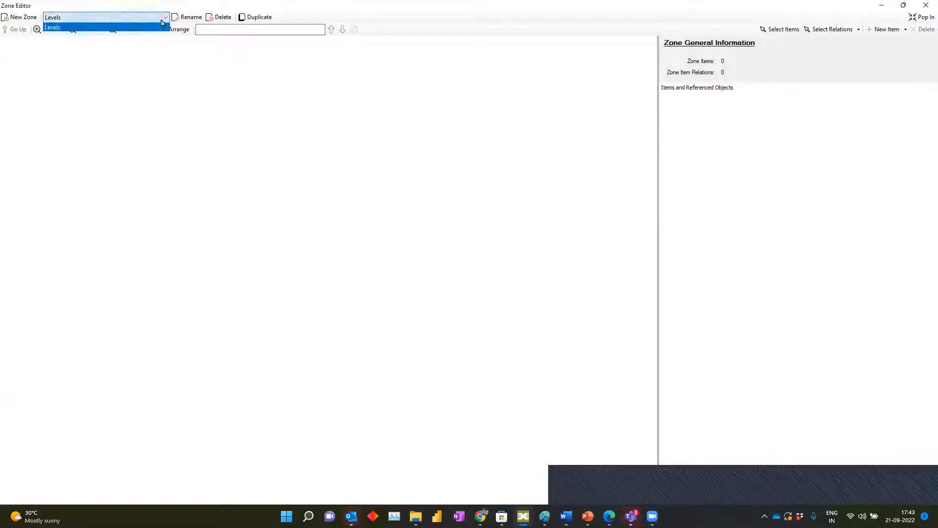
{"action": "left_click", "coordinate": [122, 28]}
{"action": "left_click", "coordinate": [187, 17]}
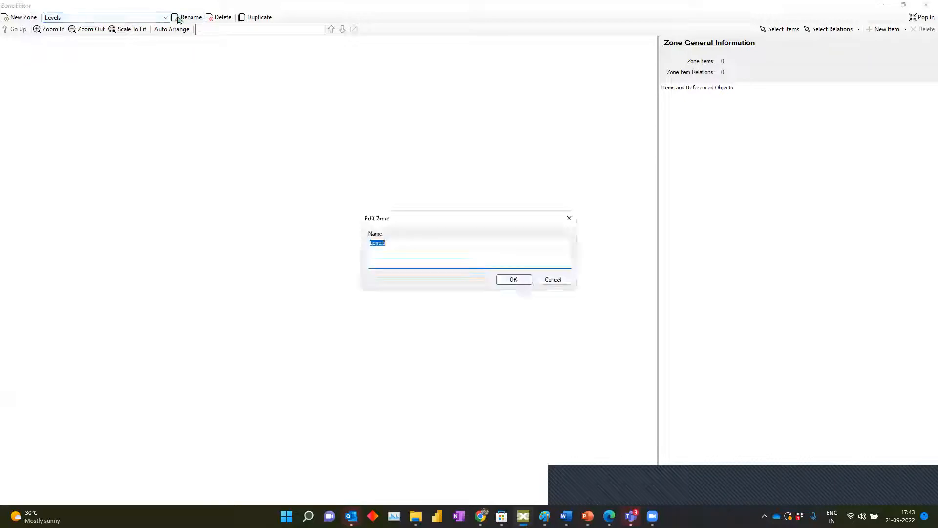
{"action": "left_click", "coordinate": [553, 279]}
Return the Zone Editor to the main window and save the project.
{"action": "left_click", "coordinate": [922, 16]}
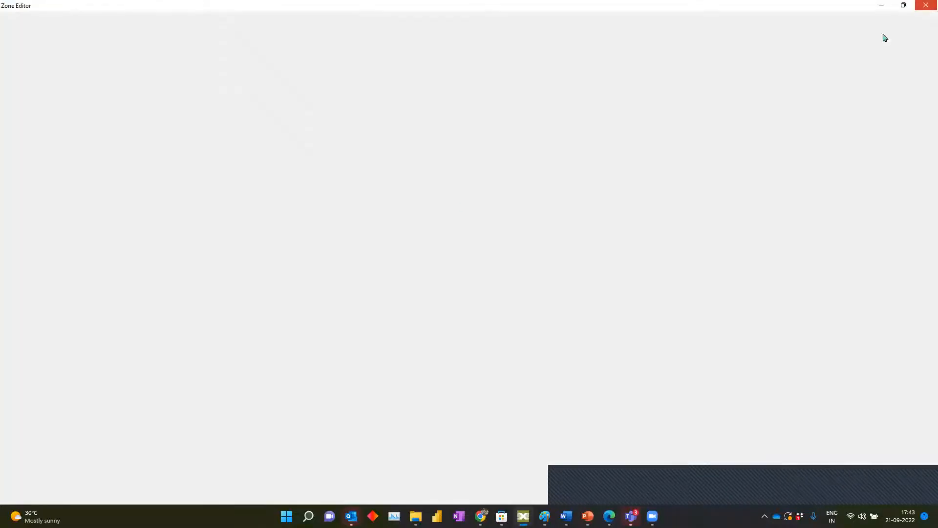
{"action": "left_click", "coordinate": [280, 232]}
{"action": "key", "text": "ctrl+s"}
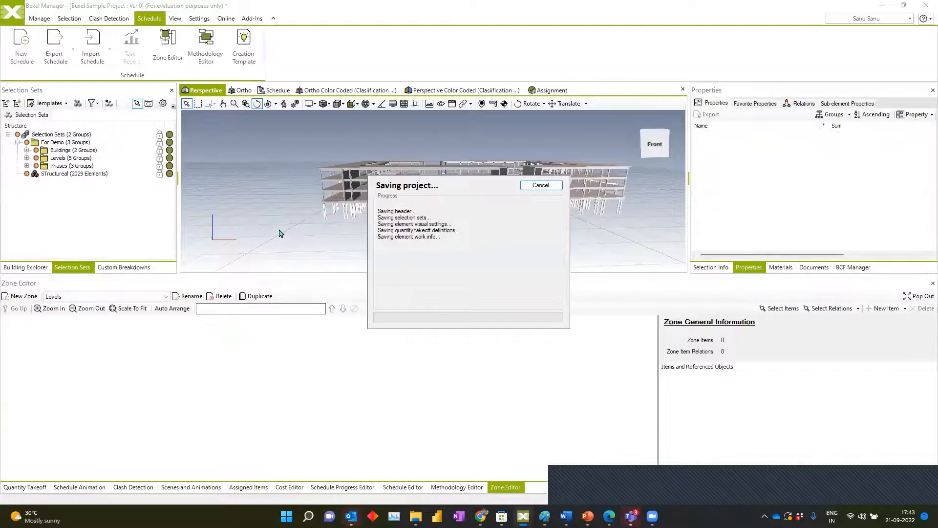
{"action": "left_click", "coordinate": [541, 186]}
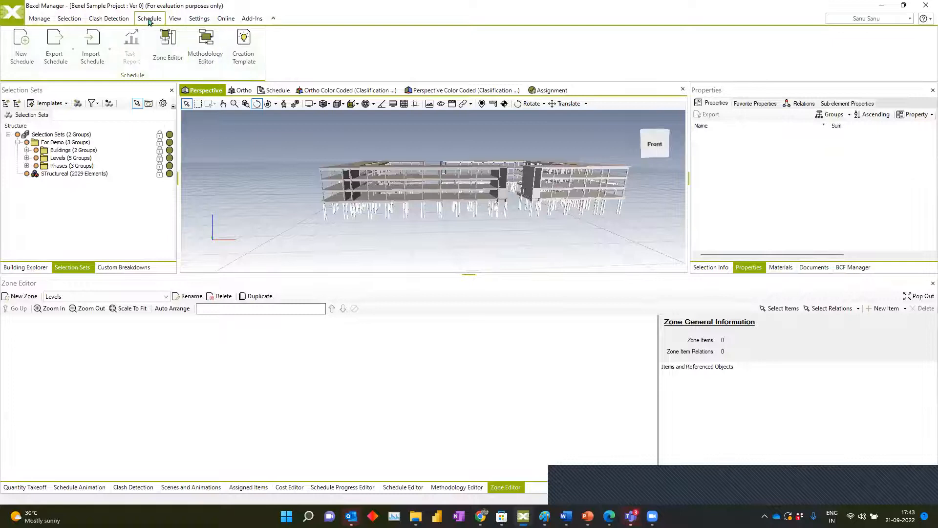
Reopen the Zone Editor and try again to link 01 - Entry Level through Sub Level to the Levels zone.
{"action": "left_click", "coordinate": [168, 46]}
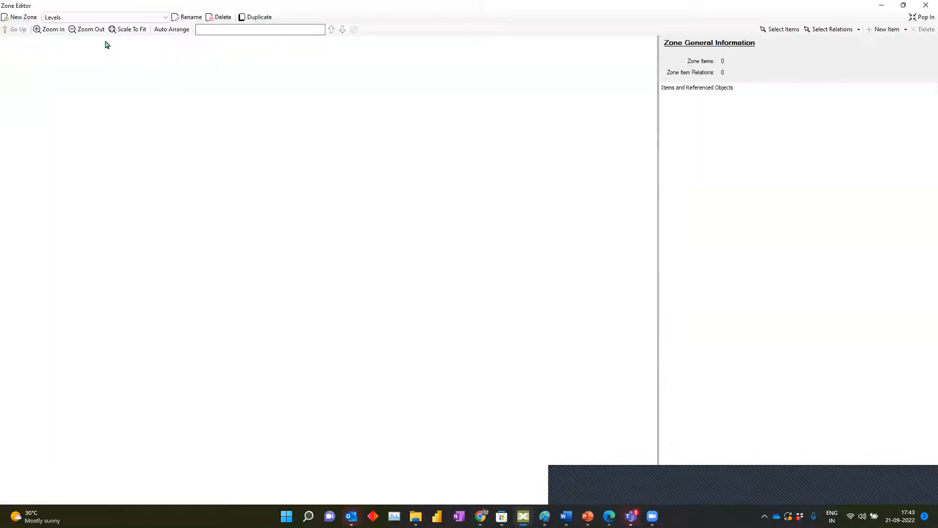
{"action": "left_click", "coordinate": [28, 21]}
{"action": "left_click", "coordinate": [568, 219]}
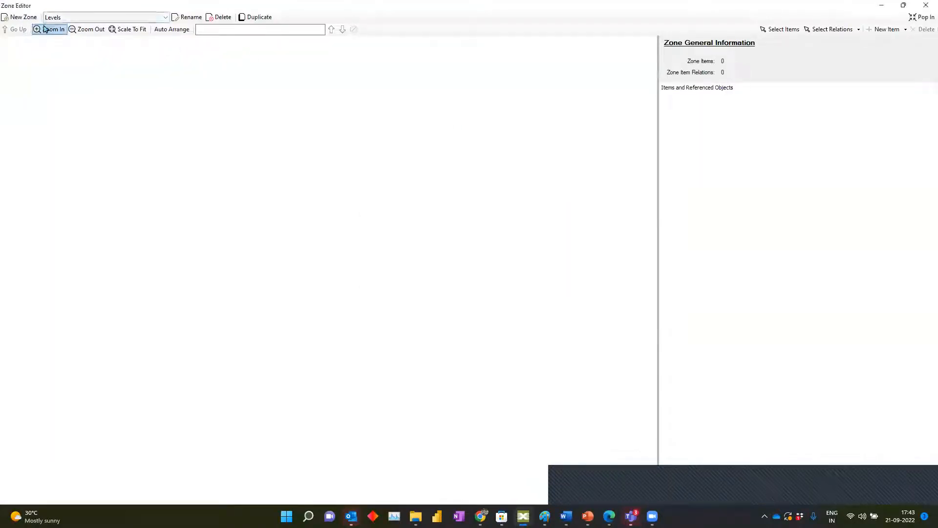
{"action": "right_click", "coordinate": [73, 80]}
{"action": "mouse_move", "coordinate": [122, 85]}
{"action": "left_click", "coordinate": [208, 96]}
{"action": "left_click", "coordinate": [386, 183]}
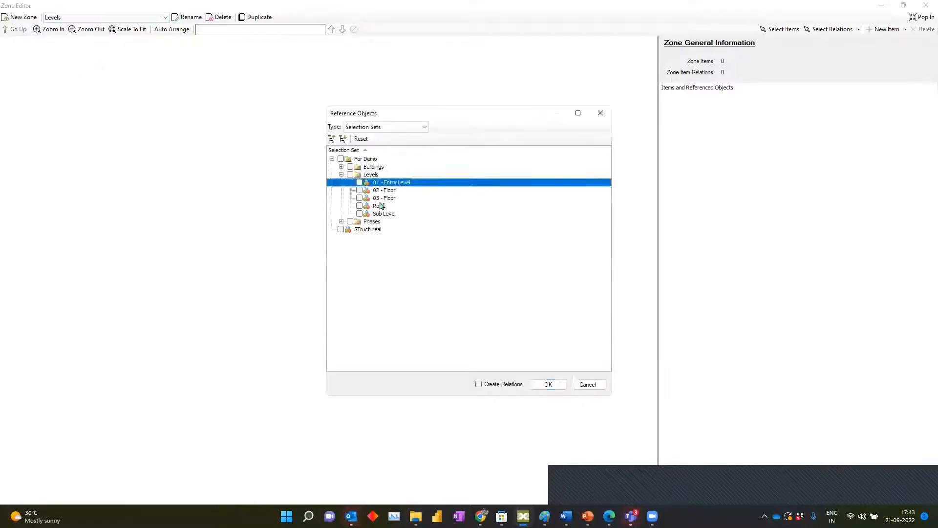
{"action": "left_click", "coordinate": [384, 214], "text": "shift"}
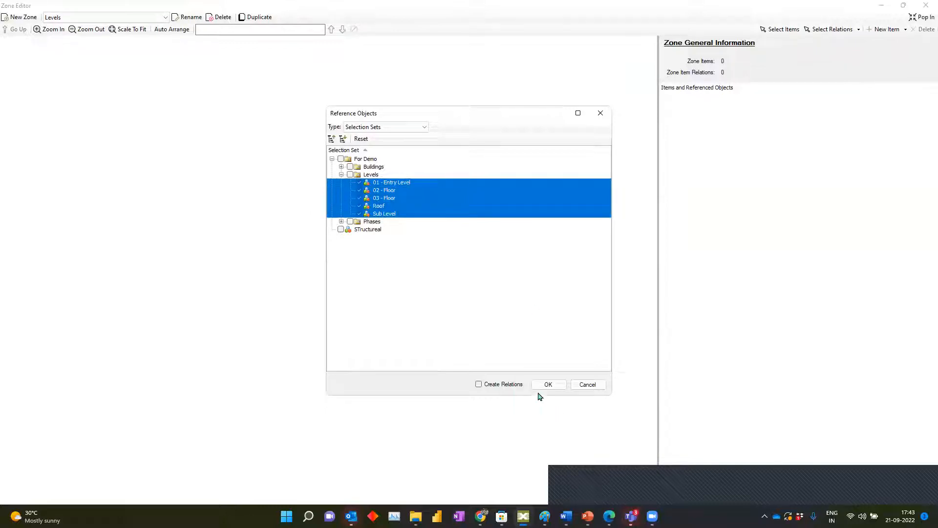
{"action": "left_click", "coordinate": [558, 385]}
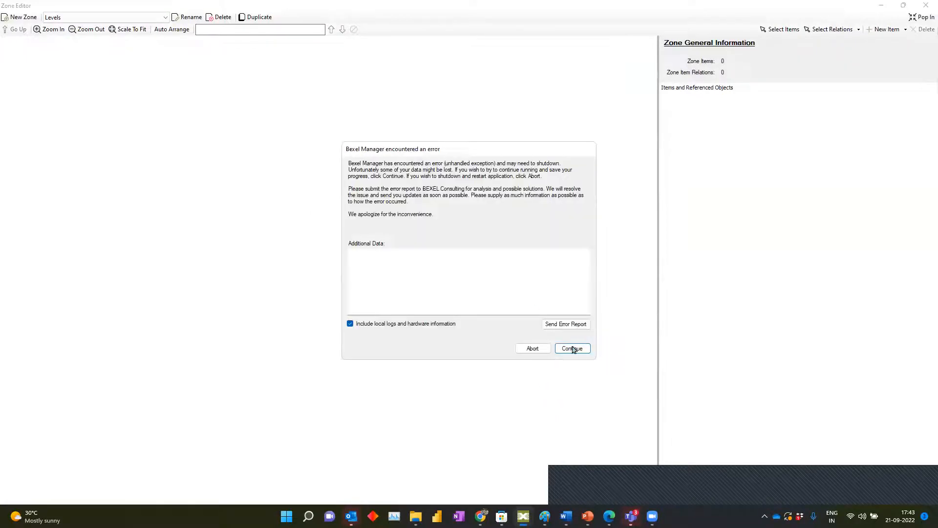
{"action": "left_click", "coordinate": [573, 350]}
Restart Bexel Manager and reopen the recent project Bexel Sample Project - Ver 0.
{"action": "left_click", "coordinate": [925, 4]}
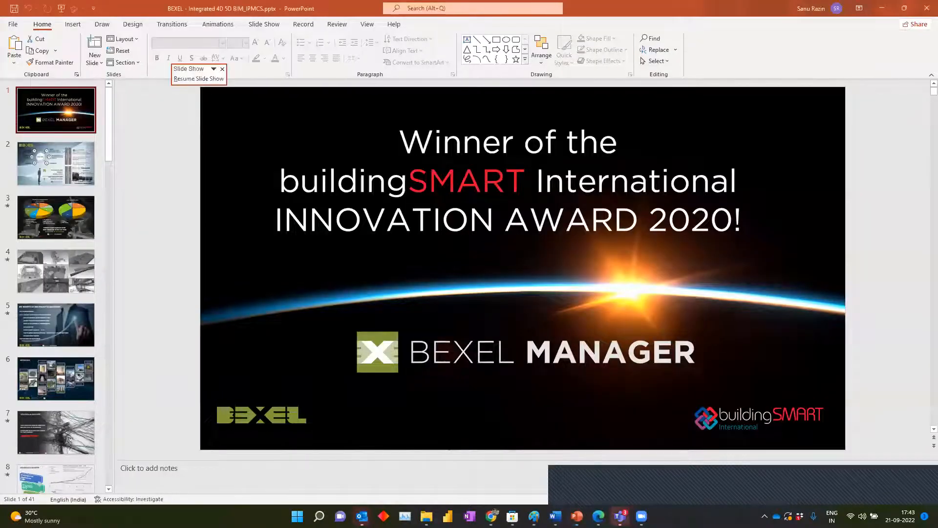
{"action": "key", "text": "super+d"}
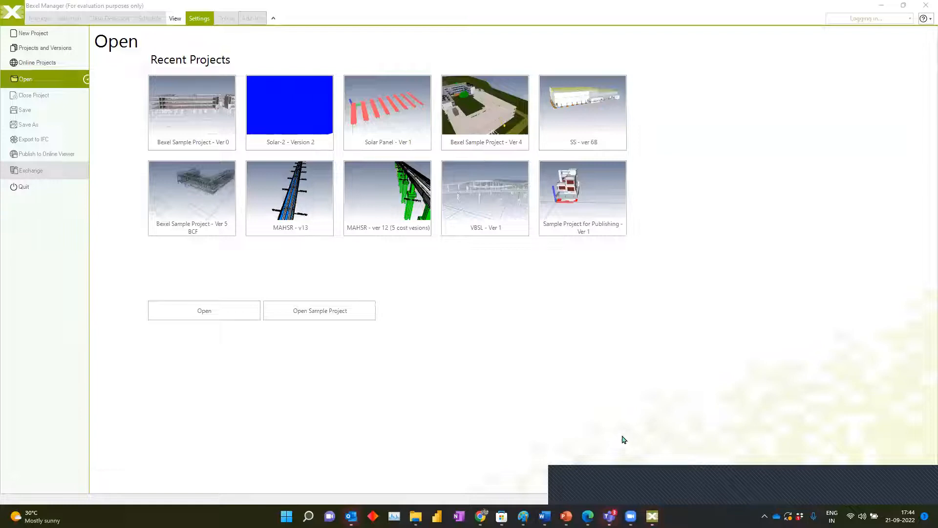
{"action": "left_click", "coordinate": [196, 123]}
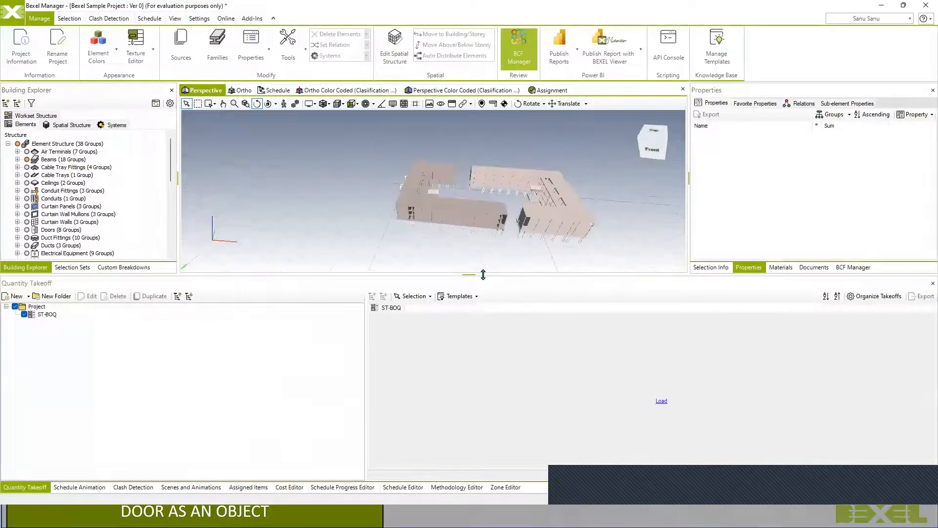
Enlarge the 3D view area and open the Zone Editor.
{"action": "left_click_drag", "start_coordinate": [483, 279], "coordinate": [485, 343]}
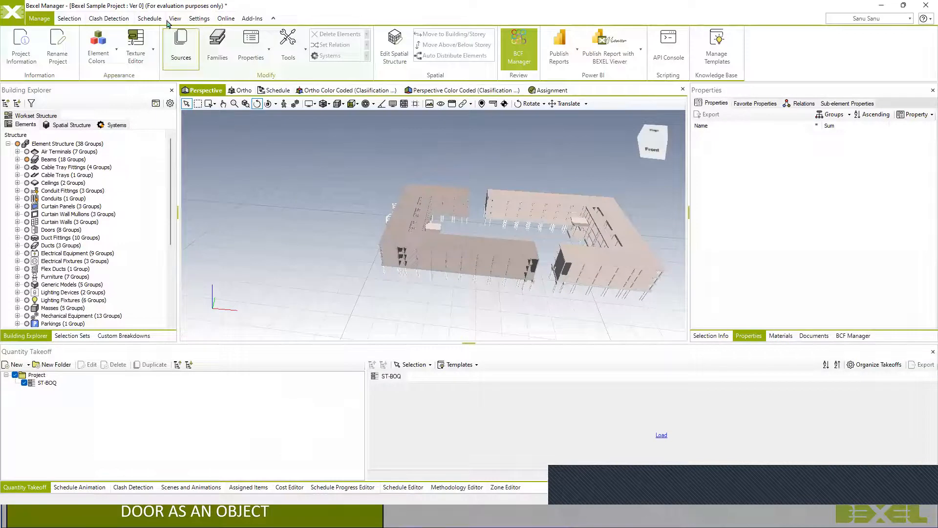
{"action": "left_click", "coordinate": [149, 18]}
{"action": "left_click", "coordinate": [167, 56]}
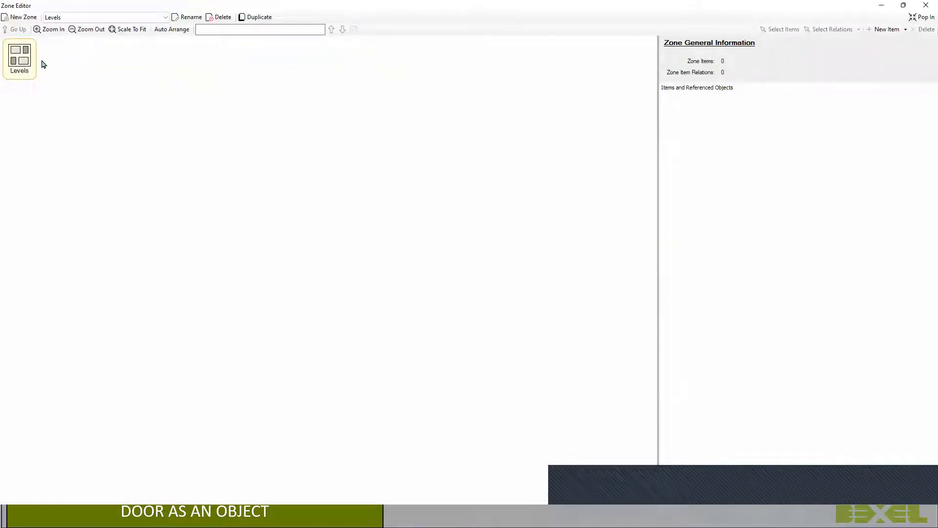
Add the five Levels selection sets, 01 - Entry Level through Sub Level, as linked zone items with Create Relations enabled.
{"action": "right_click", "coordinate": [127, 107]}
{"action": "mouse_move", "coordinate": [201, 114]}
{"action": "left_click", "coordinate": [251, 127]}
{"action": "left_click", "coordinate": [371, 127]}
{"action": "left_click", "coordinate": [377, 167]}
{"action": "left_click", "coordinate": [333, 160]}
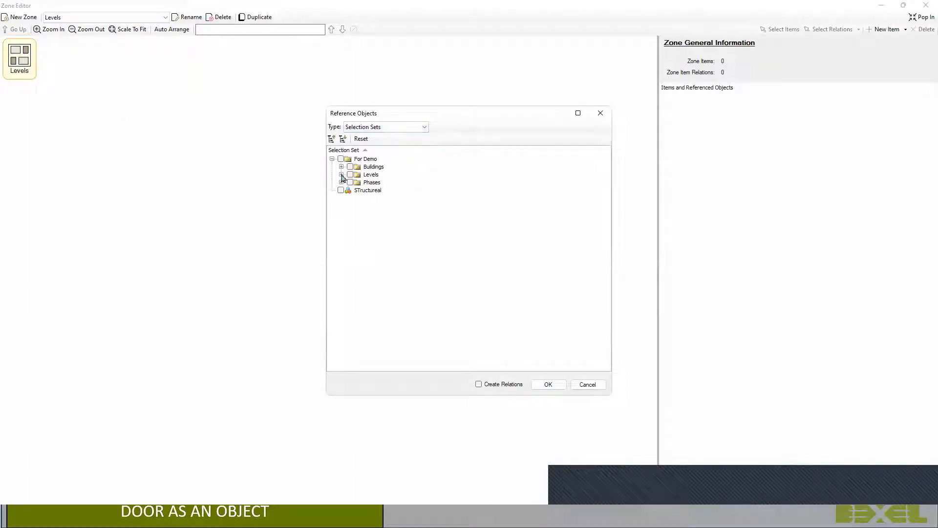
{"action": "left_click", "coordinate": [341, 175]}
{"action": "left_click", "coordinate": [387, 182]}
{"action": "left_click", "coordinate": [389, 214], "text": "shift"}
{"action": "left_click", "coordinate": [479, 384]}
{"action": "left_click", "coordinate": [549, 385]}
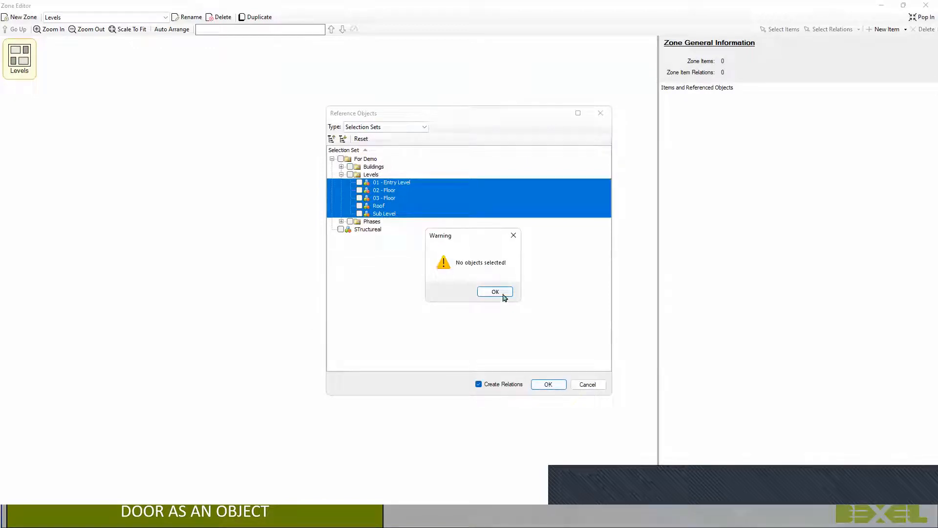
{"action": "left_click", "coordinate": [504, 295]}
{"action": "left_click_drag", "start_coordinate": [381, 184], "coordinate": [388, 218]}
{"action": "left_click", "coordinate": [548, 384]}
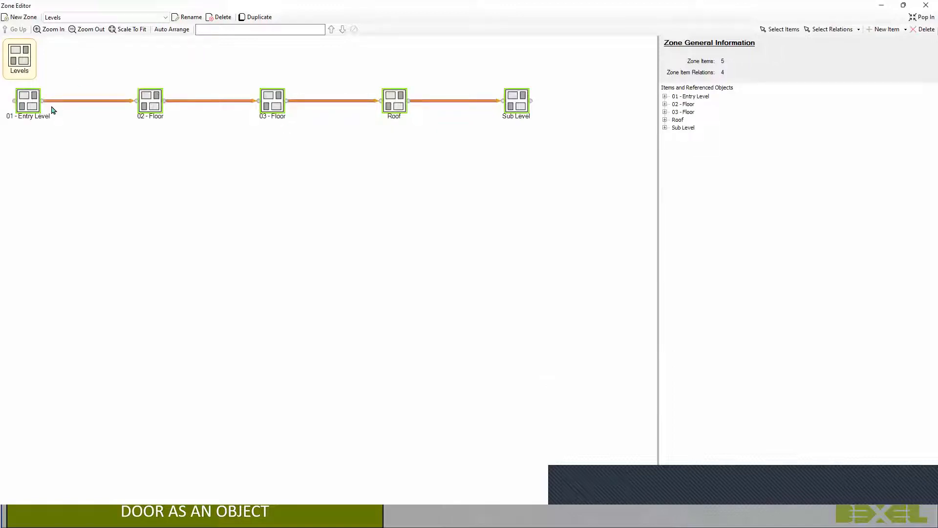
Replace the Roof-to-Sub Level relation with a Finish -> Start relation from Sub Level to 01 - Entry Level, and auto-arrange the zone items.
{"action": "left_click", "coordinate": [464, 156]}
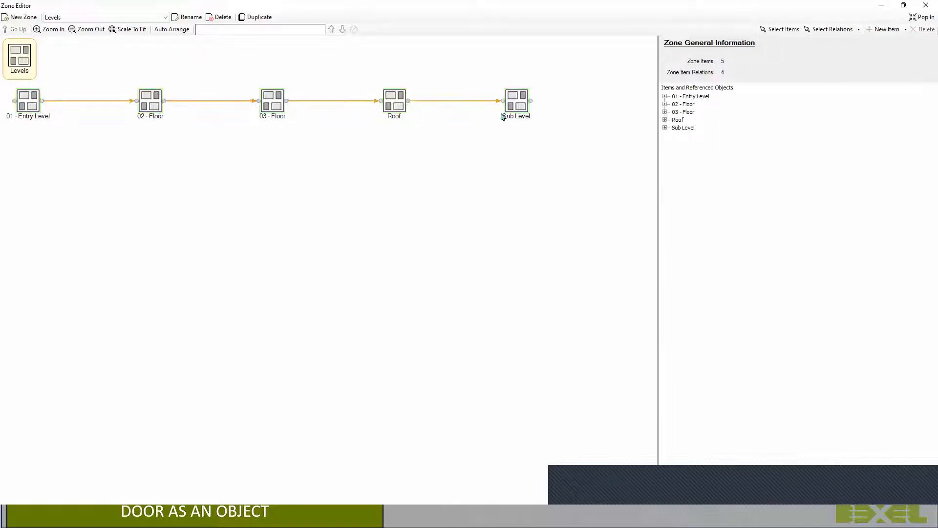
{"action": "left_click", "coordinate": [471, 103]}
{"action": "left_click", "coordinate": [524, 109], "text": "ctrl"}
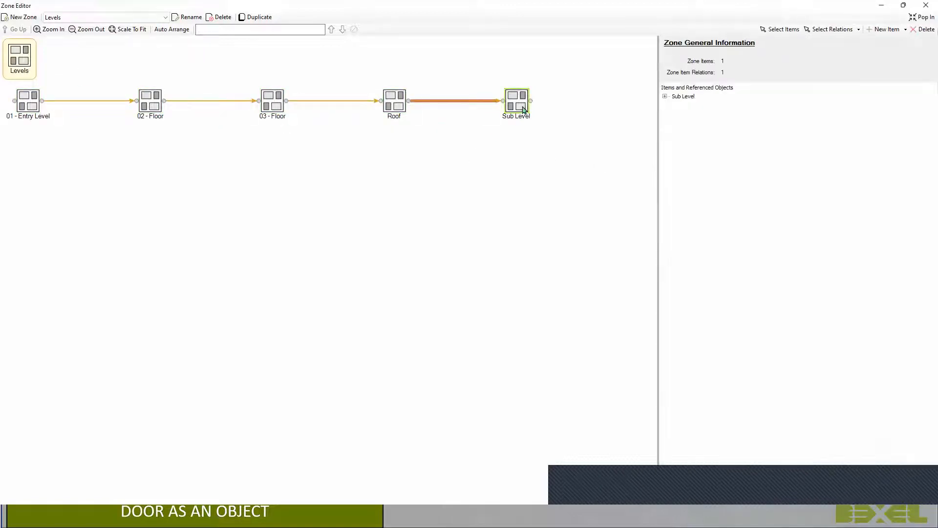
{"action": "right_click", "coordinate": [523, 109]}
{"action": "left_click", "coordinate": [502, 115]}
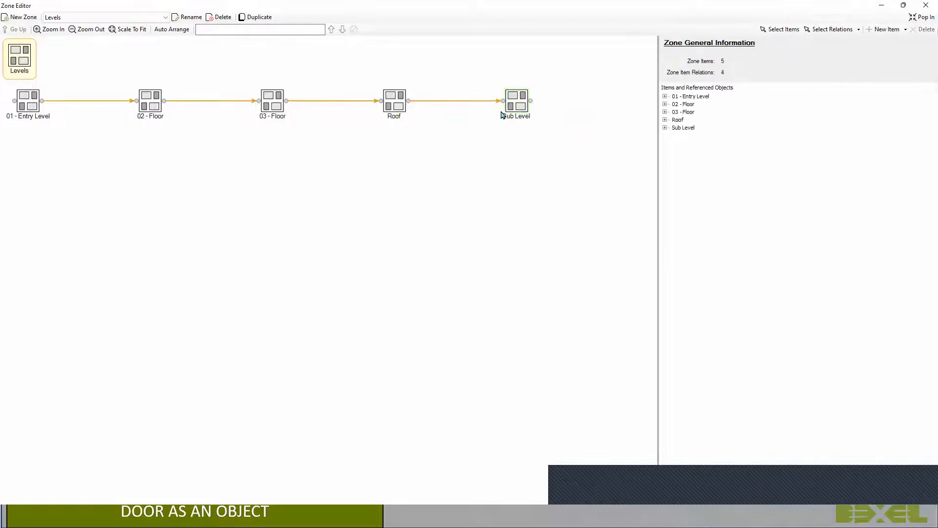
{"action": "left_click", "coordinate": [489, 102]}
{"action": "key", "text": "Delete"}
{"action": "left_click", "coordinate": [491, 293]}
{"action": "mouse_move", "coordinate": [525, 109]}
{"action": "left_mouse_down"}
{"action": "mouse_move", "coordinate": [366, 205]}
{"action": "mouse_move", "coordinate": [33, 182]}
{"action": "mouse_move", "coordinate": [38, 159]}
{"action": "mouse_move", "coordinate": [14, 140]}
{"action": "left_mouse_up"}
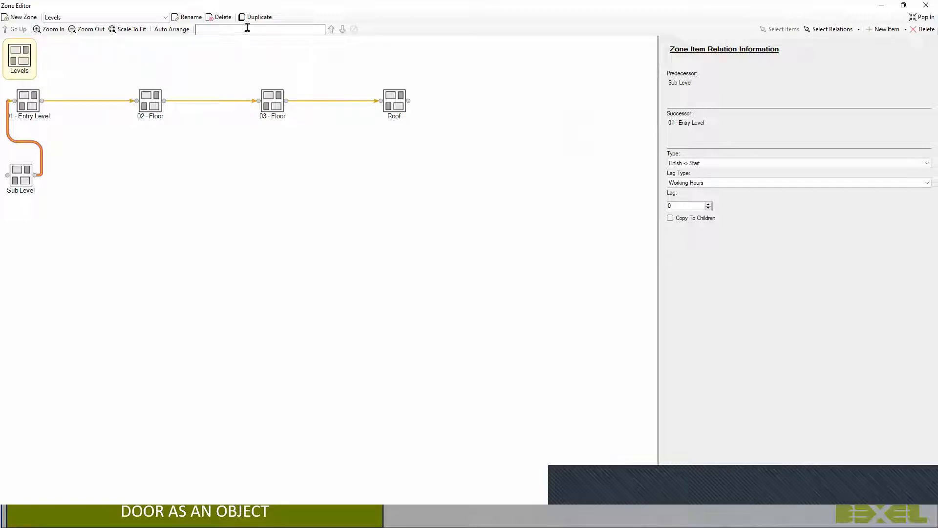
{"action": "left_click", "coordinate": [171, 29]}
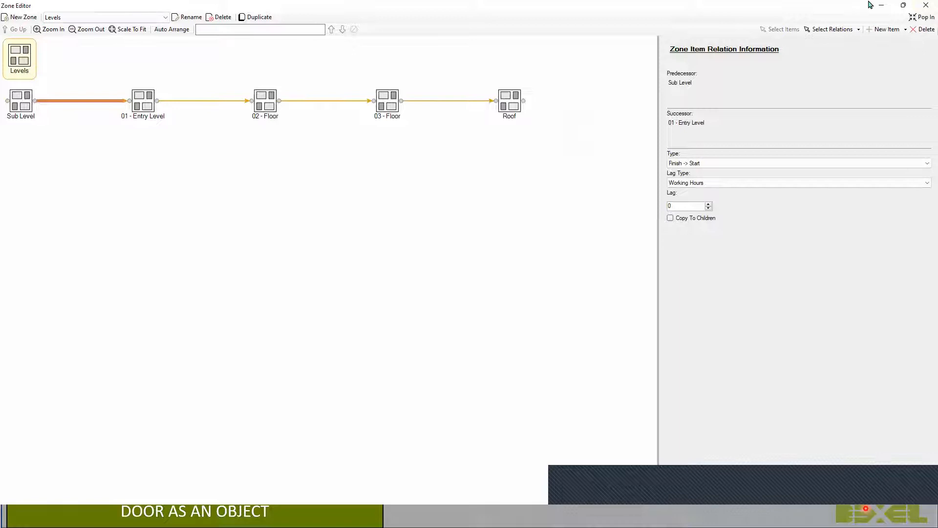
Create two new zones named Phases and Buildings.
{"action": "left_click", "coordinate": [19, 16]}
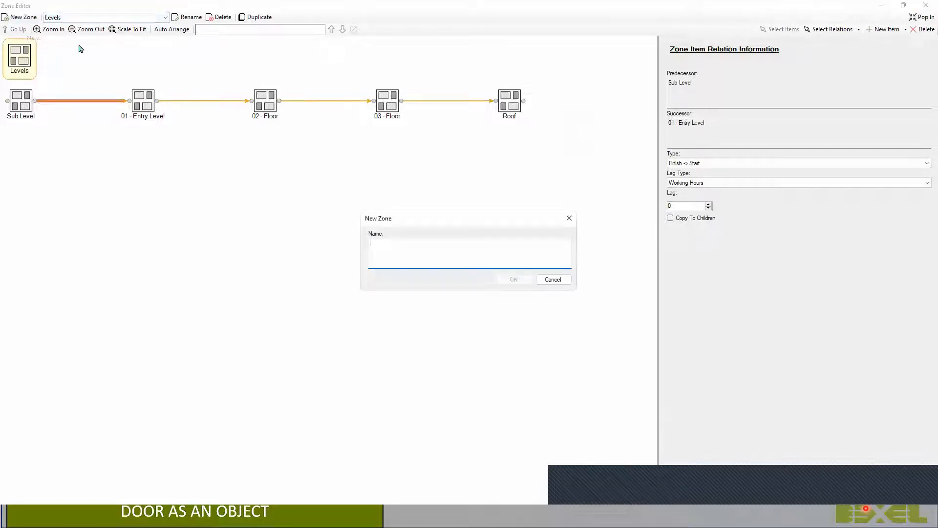
{"action": "type", "text": "Pha"}
{"action": "left_click", "coordinate": [514, 279]}
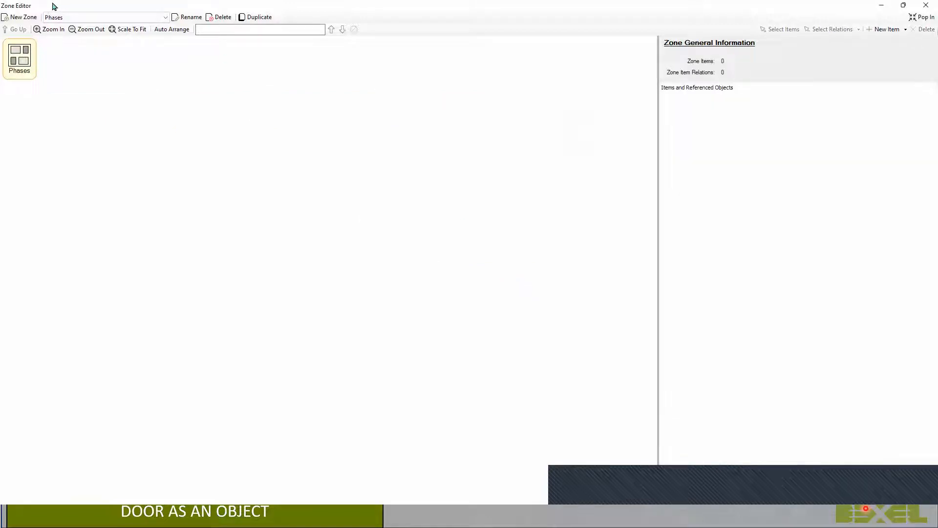
{"action": "left_click", "coordinate": [21, 17]}
{"action": "type", "text": "Bu"}
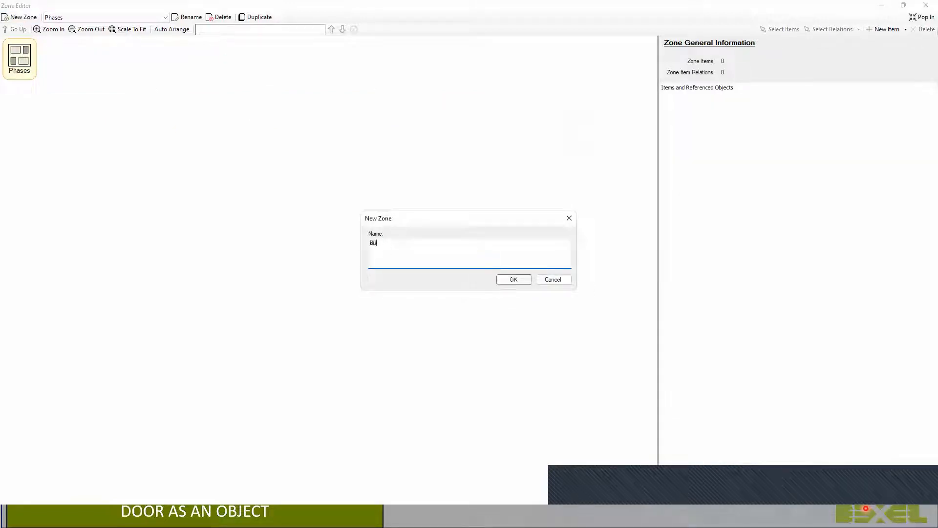
{"action": "type", "text": "ildings"}
{"action": "left_click", "coordinate": [513, 279]}
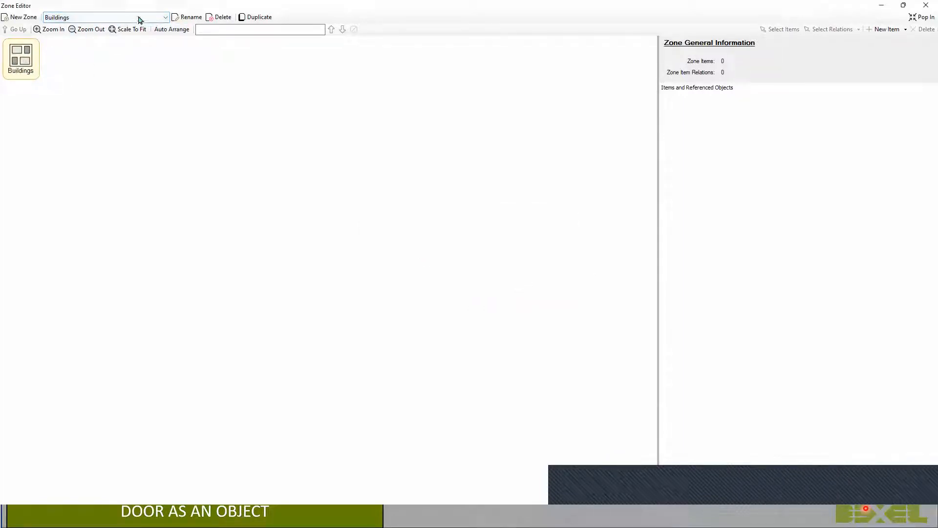
In the Phases zone, add the selection sets Phase1, Phase2 and Phase3 as linked items with Create Relations enabled.
{"action": "left_click", "coordinate": [138, 17]}
{"action": "left_click", "coordinate": [80, 35]}
{"action": "right_click", "coordinate": [67, 96]}
{"action": "mouse_move", "coordinate": [105, 115]}
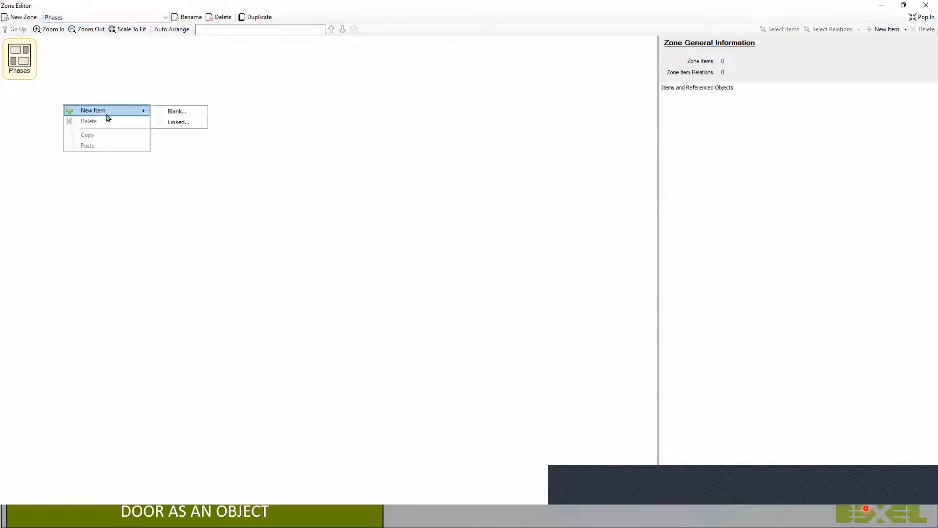
{"action": "left_click", "coordinate": [171, 124]}
{"action": "left_click", "coordinate": [341, 174]}
{"action": "left_click", "coordinate": [341, 182]}
{"action": "left_click", "coordinate": [366, 191]}
{"action": "left_click", "coordinate": [377, 206], "text": "shift"}
{"action": "left_click", "coordinate": [479, 385]}
{"action": "left_click", "coordinate": [548, 384]}
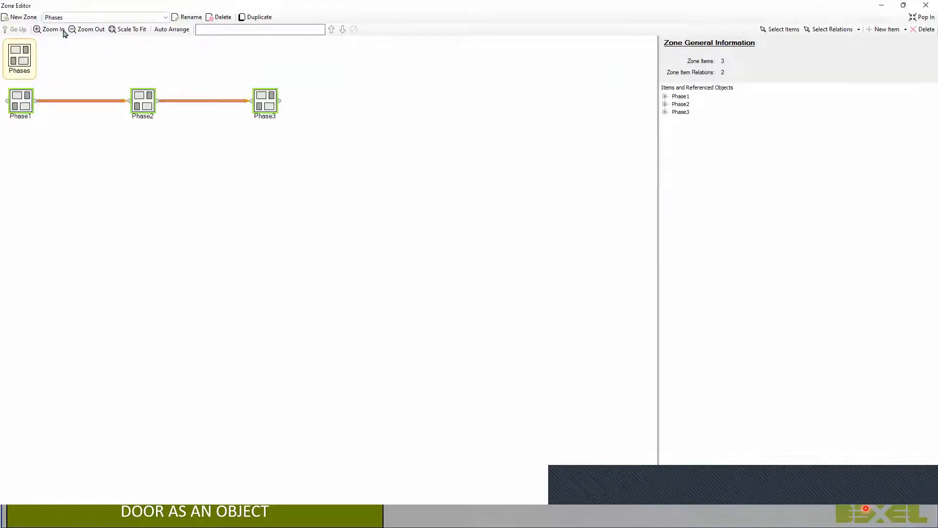
In the Buildings zone, add the selection sets ST_Building 01 and ST_Building 02 as linked items with Create Relations enabled.
{"action": "left_click", "coordinate": [108, 19]}
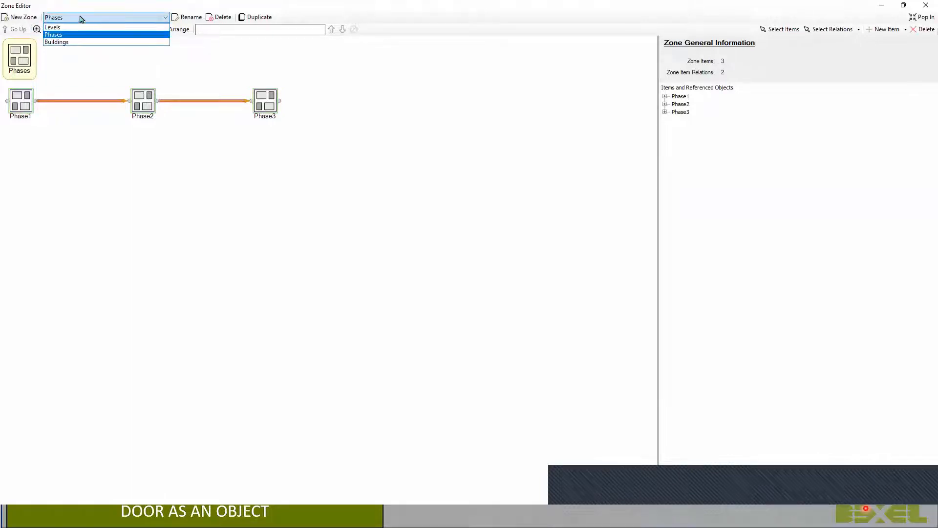
{"action": "left_click", "coordinate": [18, 17]}
{"action": "left_click", "coordinate": [121, 17]}
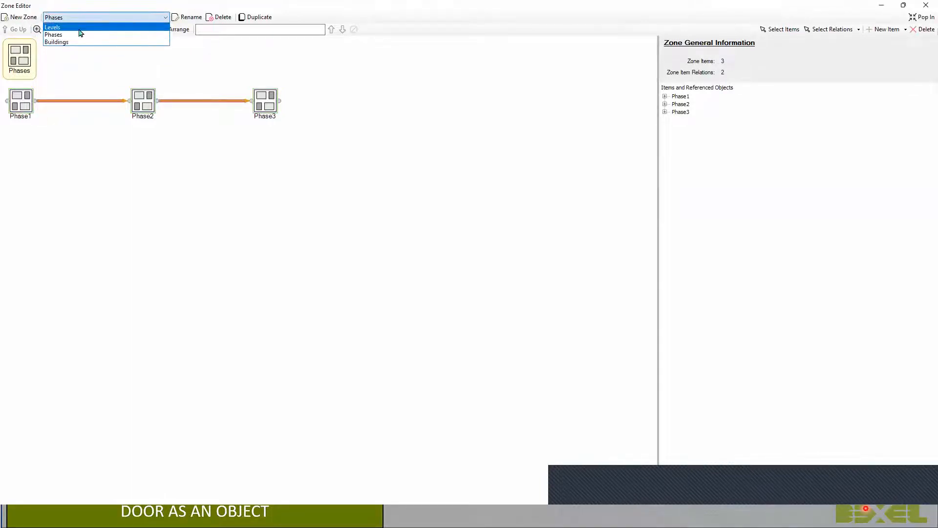
{"action": "left_click", "coordinate": [73, 42]}
{"action": "right_click", "coordinate": [142, 86]}
{"action": "mouse_move", "coordinate": [176, 92]}
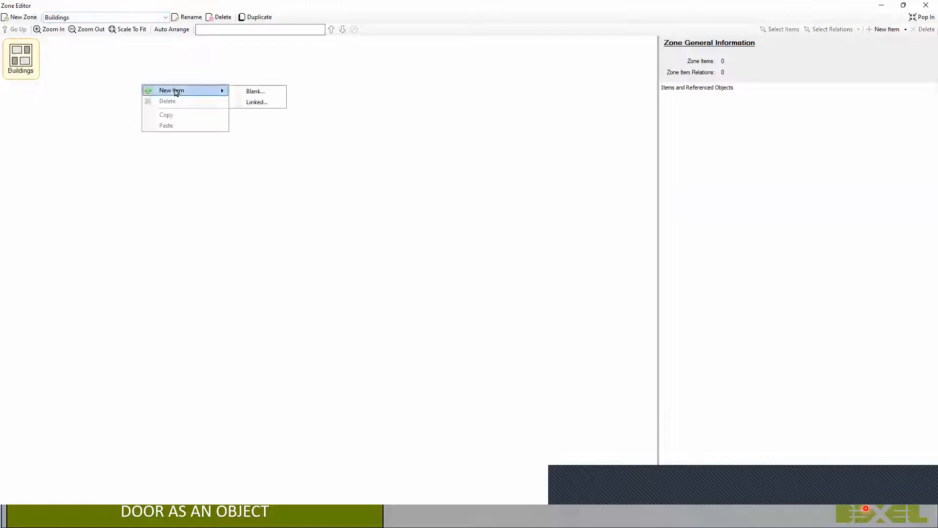
{"action": "left_click", "coordinate": [257, 103]}
{"action": "left_click", "coordinate": [342, 182]}
{"action": "left_click", "coordinate": [341, 167]}
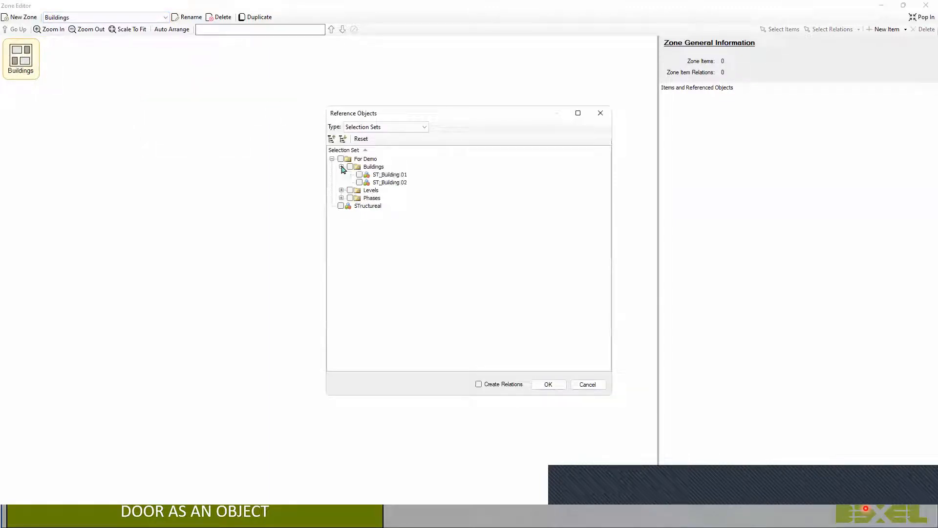
{"action": "left_click", "coordinate": [370, 175]}
{"action": "left_click", "coordinate": [386, 182], "text": "shift"}
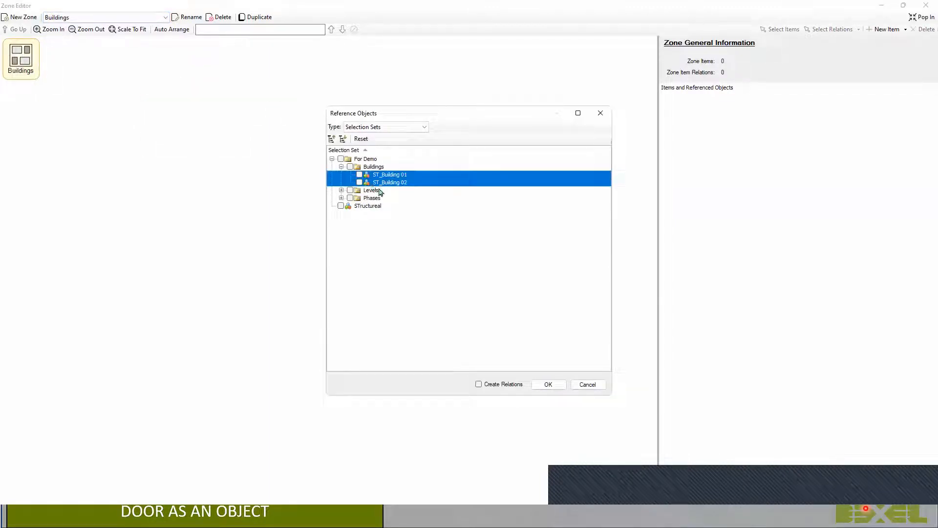
{"action": "left_click", "coordinate": [503, 384]}
{"action": "left_click", "coordinate": [543, 385]}
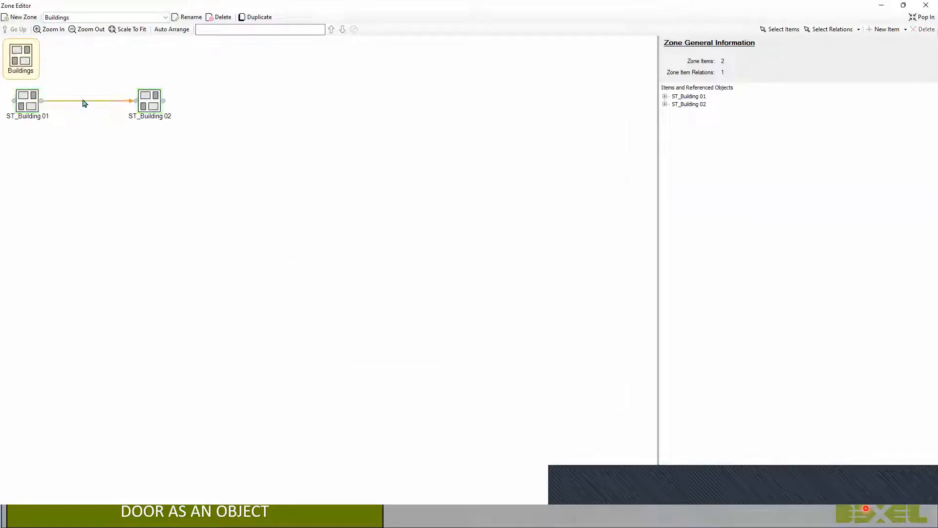
Set the relation from ST_Building 01 to ST_Building 02 to the Start -> Start type.
{"action": "left_click", "coordinate": [42, 122]}
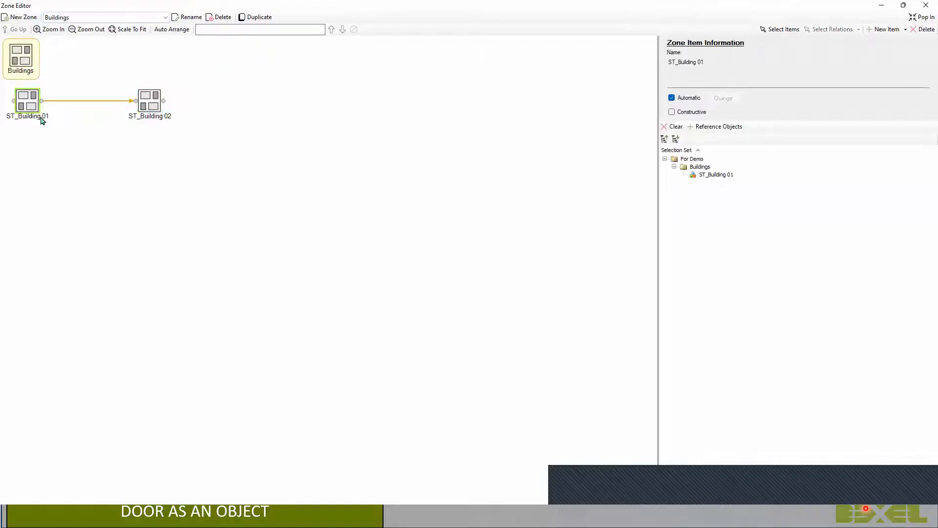
{"action": "left_click", "coordinate": [111, 104]}
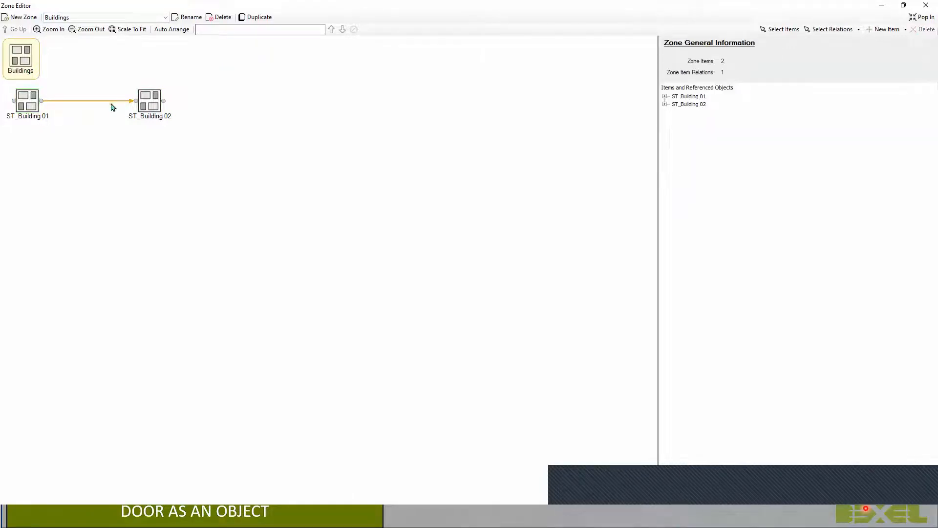
{"action": "left_click", "coordinate": [112, 103]}
{"action": "left_click", "coordinate": [704, 163]}
{"action": "left_click", "coordinate": [704, 170]}
{"action": "left_click", "coordinate": [703, 184]}
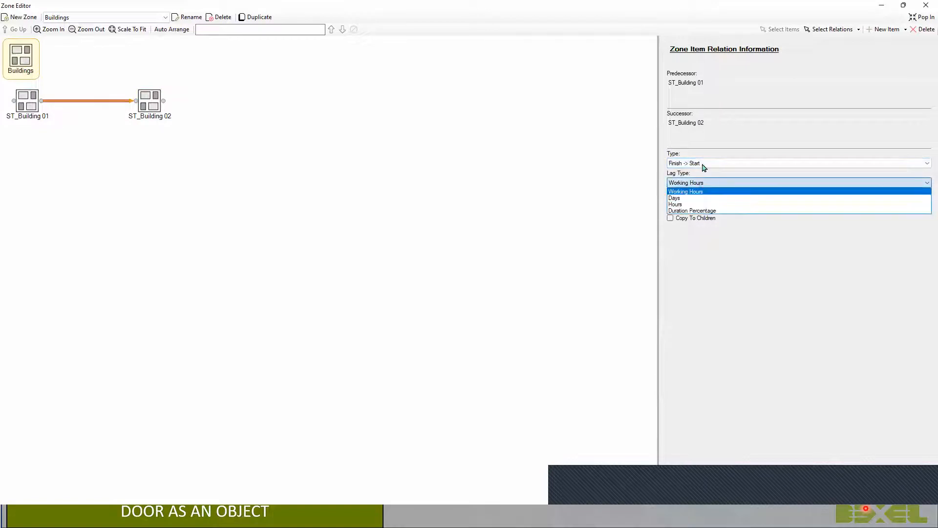
{"action": "left_click", "coordinate": [705, 165]}
{"action": "left_click", "coordinate": [705, 164]}
{"action": "left_click", "coordinate": [694, 172]}
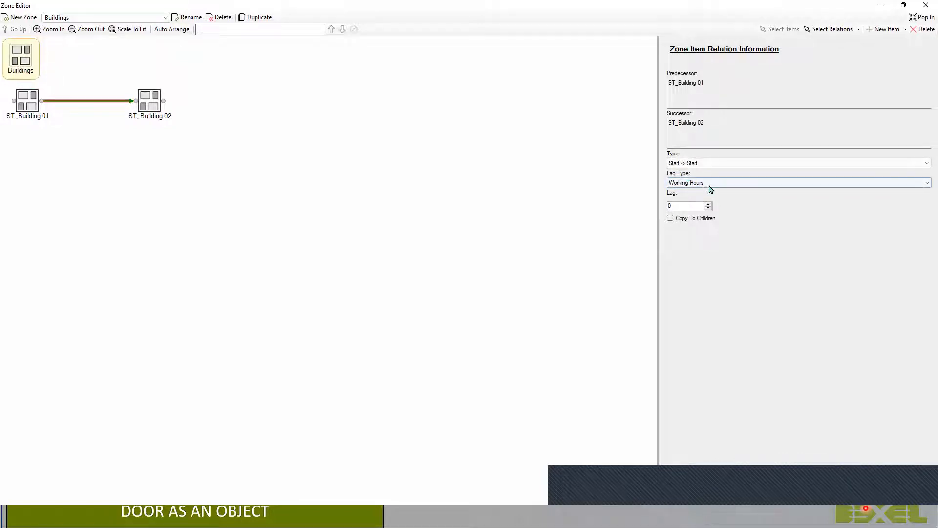
Give the relation between the two buildings a Duration Percentage lag of 30.
{"action": "left_click", "coordinate": [712, 182]}
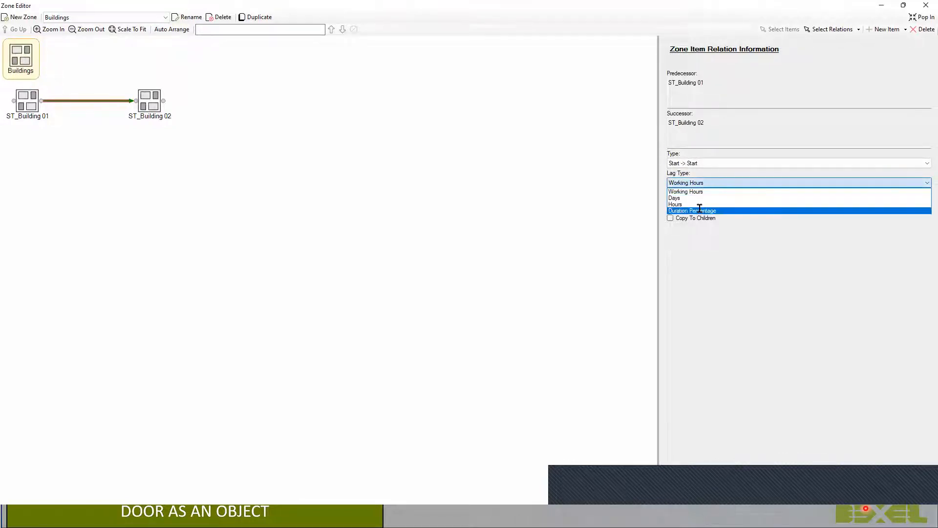
{"action": "left_click", "coordinate": [694, 209]}
{"action": "left_click_drag", "start_coordinate": [694, 206], "coordinate": [668, 210]}
{"action": "type", "text": "30"}
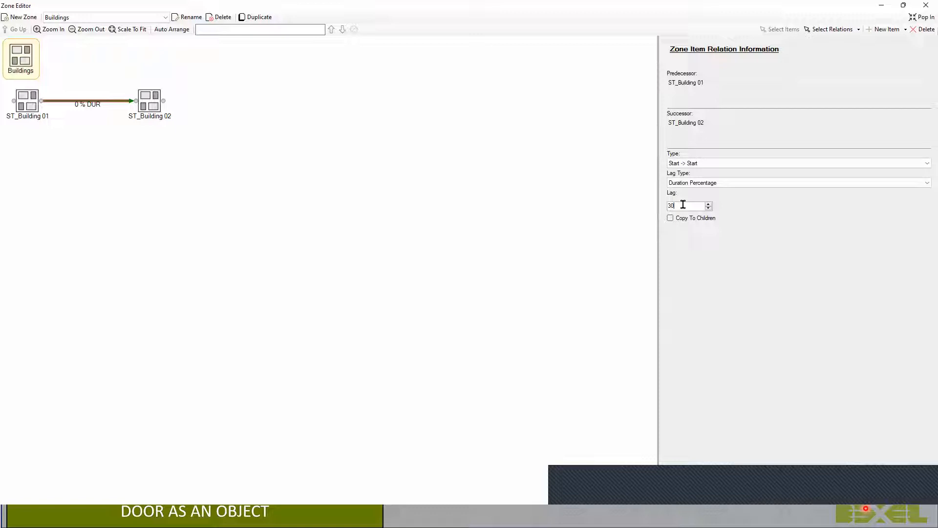
{"action": "key", "text": "Return"}
Dock the Zone Editor and Methodology Editor back into the main window and resize the docked area below the 3D view.
{"action": "left_click", "coordinate": [923, 18]}
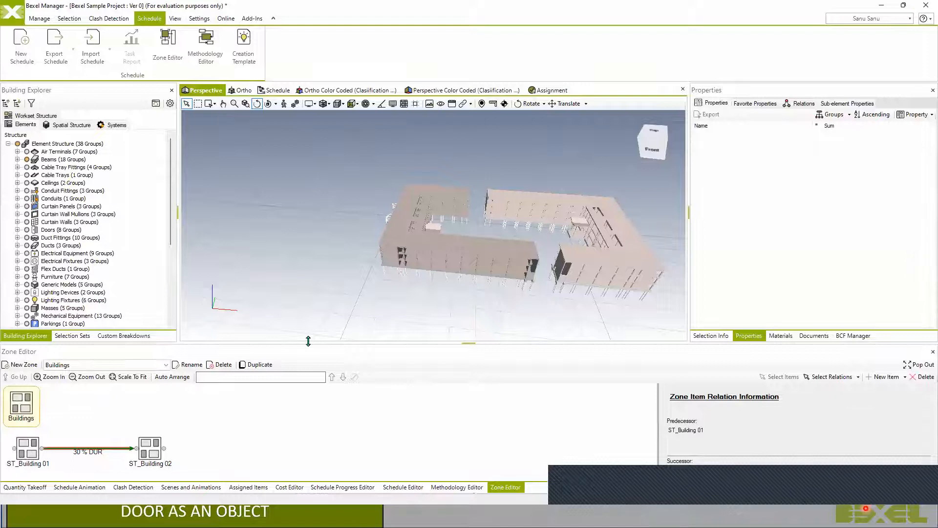
{"action": "left_click_drag", "start_coordinate": [308, 341], "coordinate": [337, 259]}
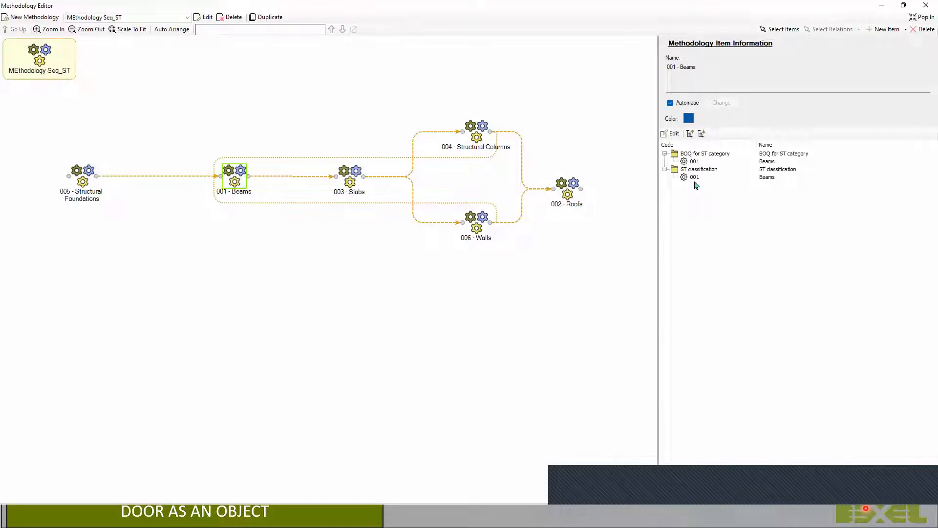
{"action": "left_click", "coordinate": [340, 180]}
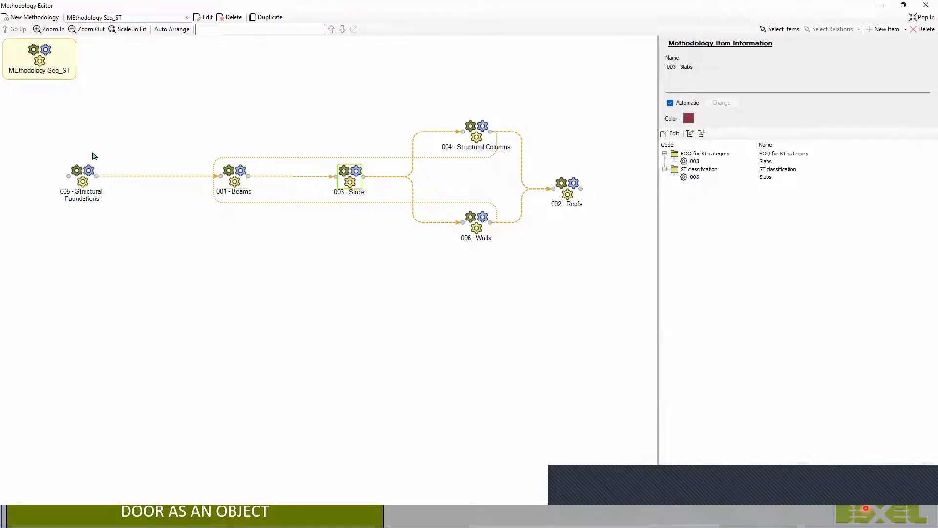
{"action": "left_click", "coordinate": [925, 5]}
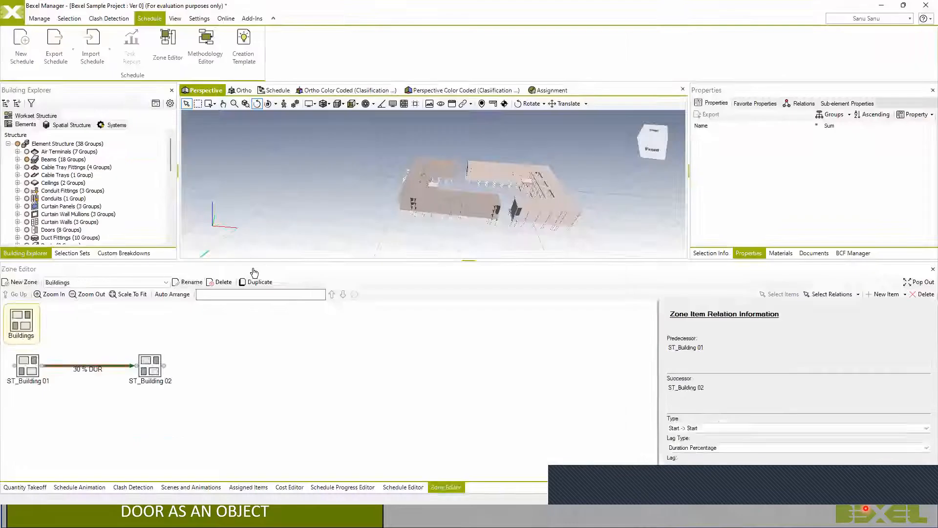
{"action": "left_click_drag", "start_coordinate": [173, 174], "coordinate": [174, 132]}
{"action": "left_click_drag", "start_coordinate": [283, 259], "coordinate": [284, 289]}
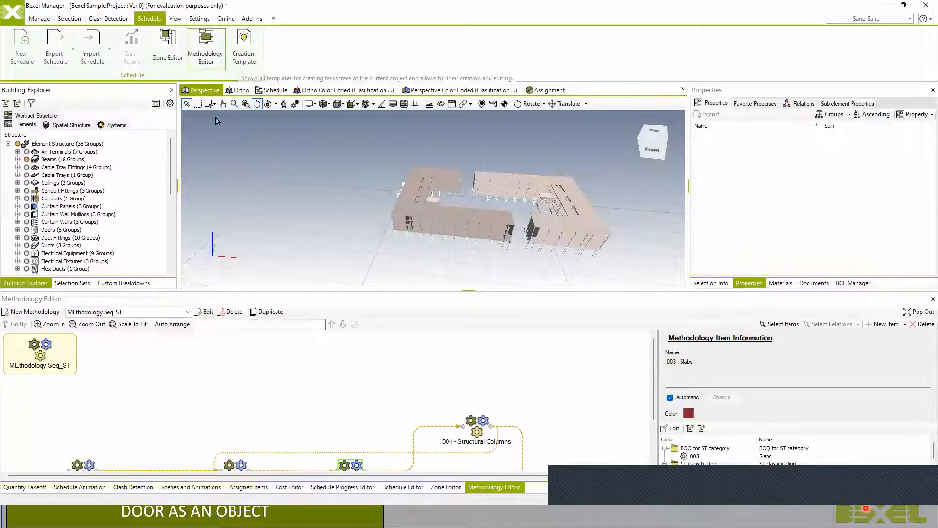
Delete the existing creation template CT 1.
{"action": "left_click", "coordinate": [243, 47]}
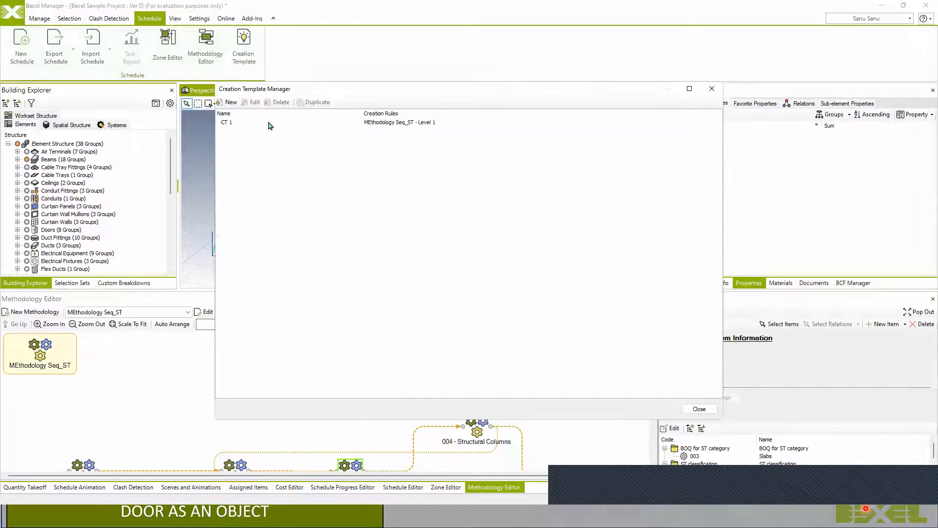
{"action": "left_click", "coordinate": [266, 123]}
{"action": "left_click", "coordinate": [278, 102]}
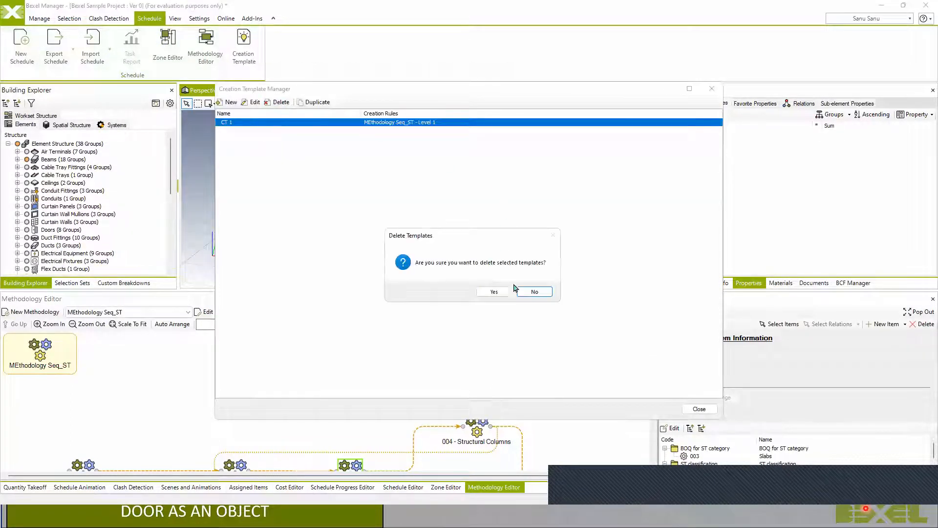
{"action": "left_click", "coordinate": [496, 295]}
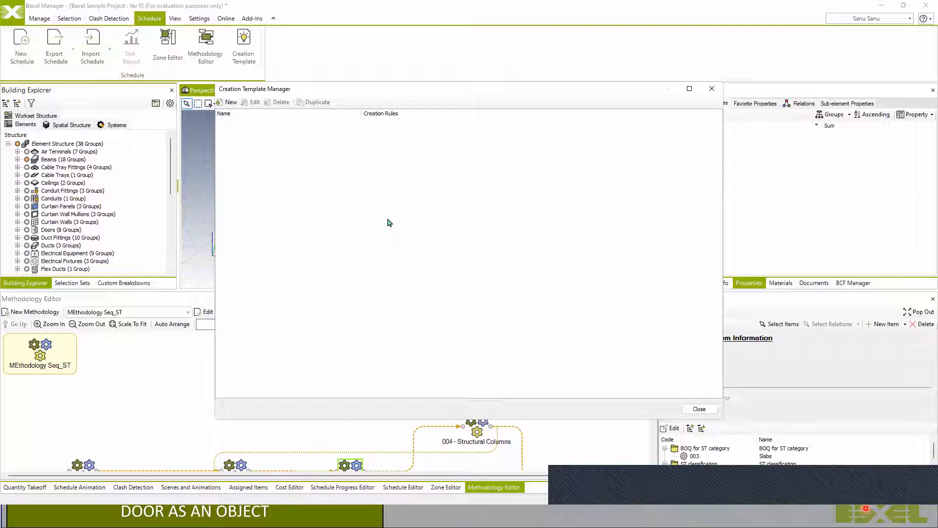
Start a new creation template and add a dynamic rule from the Methodology Levels entry MEthodology Seq_ST.
{"action": "left_click", "coordinate": [234, 104]}
{"action": "left_click", "coordinate": [232, 123]}
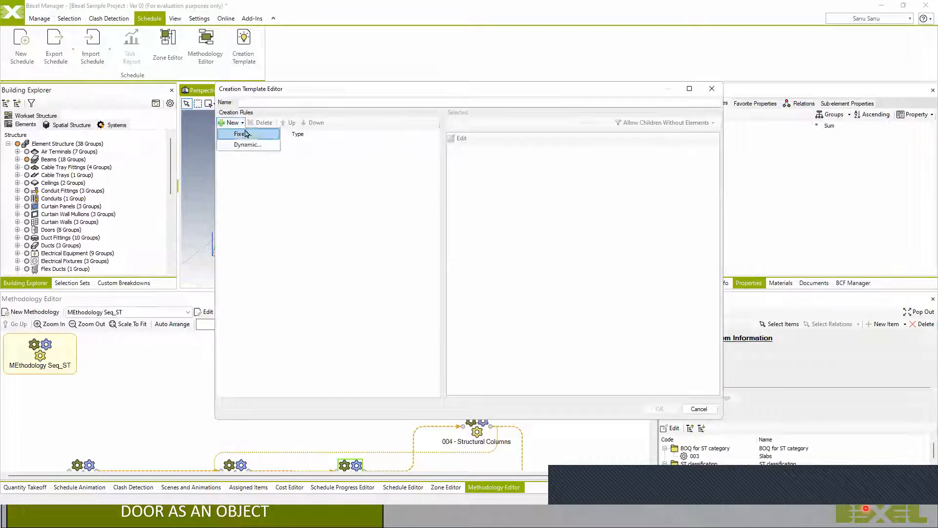
{"action": "left_click", "coordinate": [247, 144]}
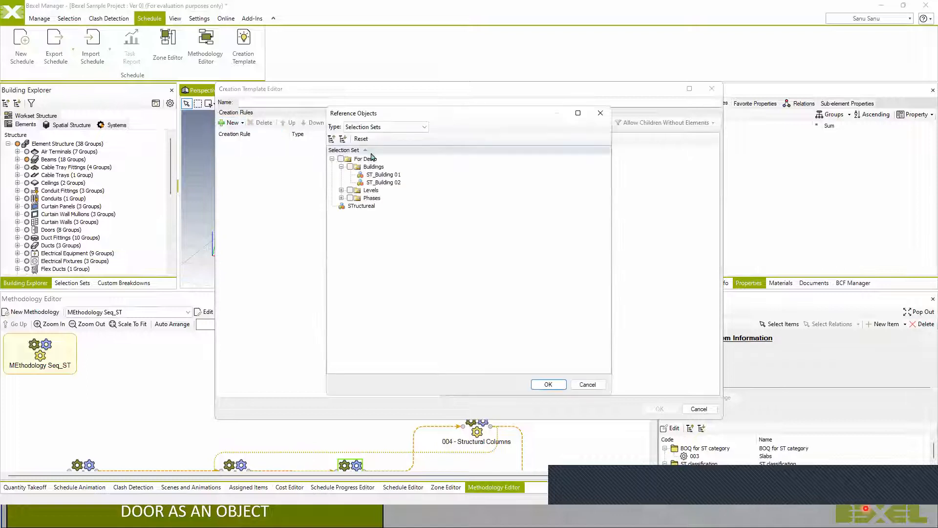
{"action": "left_click", "coordinate": [416, 127]}
{"action": "left_click", "coordinate": [386, 181]}
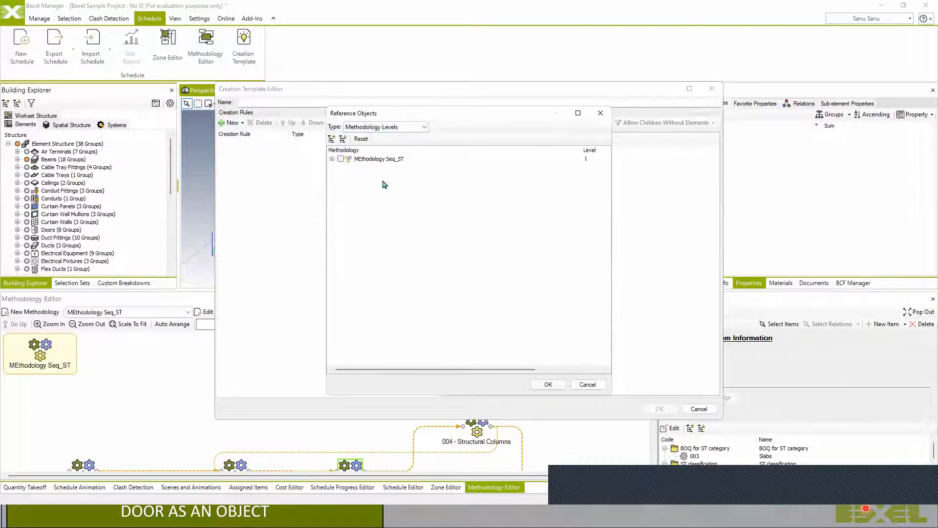
{"action": "left_click", "coordinate": [332, 159]}
{"action": "left_click", "coordinate": [332, 159]}
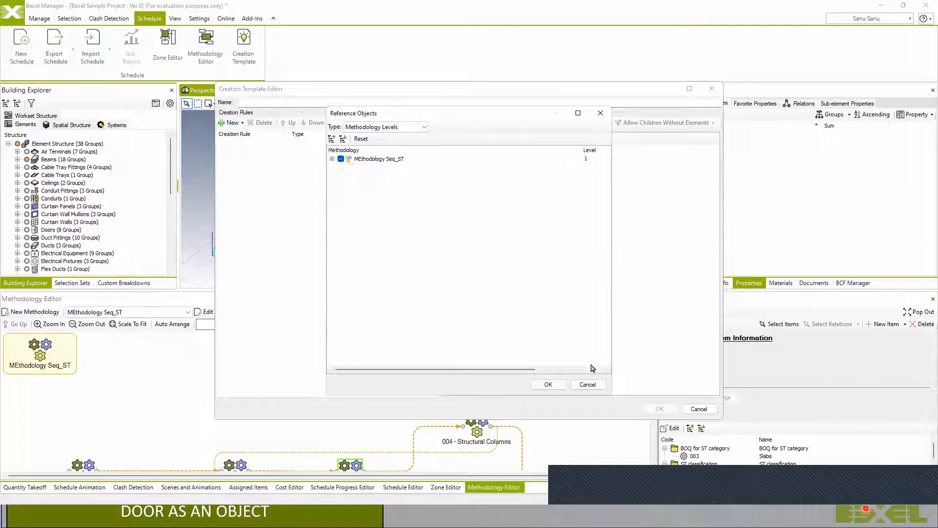
{"action": "left_click", "coordinate": [548, 384]}
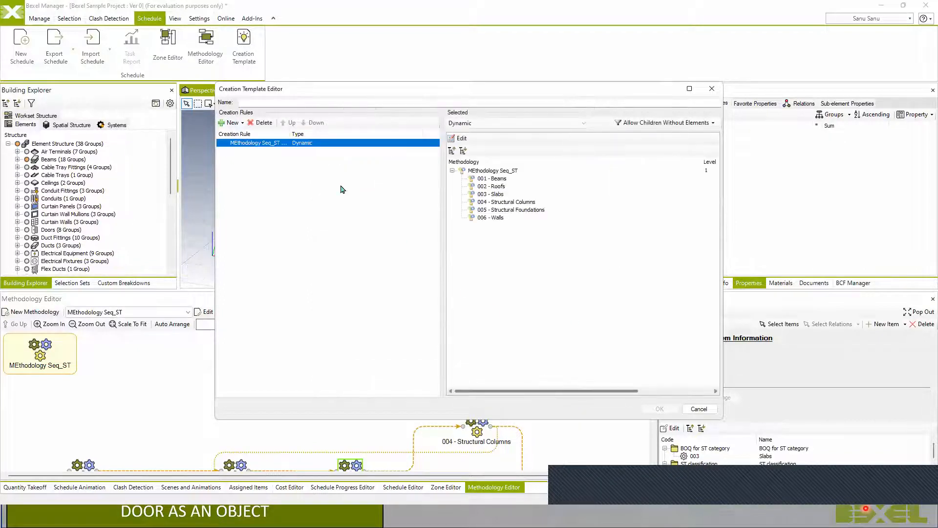
Add a dynamic creation rule based on the Buildings entry of Zone Levels.
{"action": "left_click", "coordinate": [485, 128]}
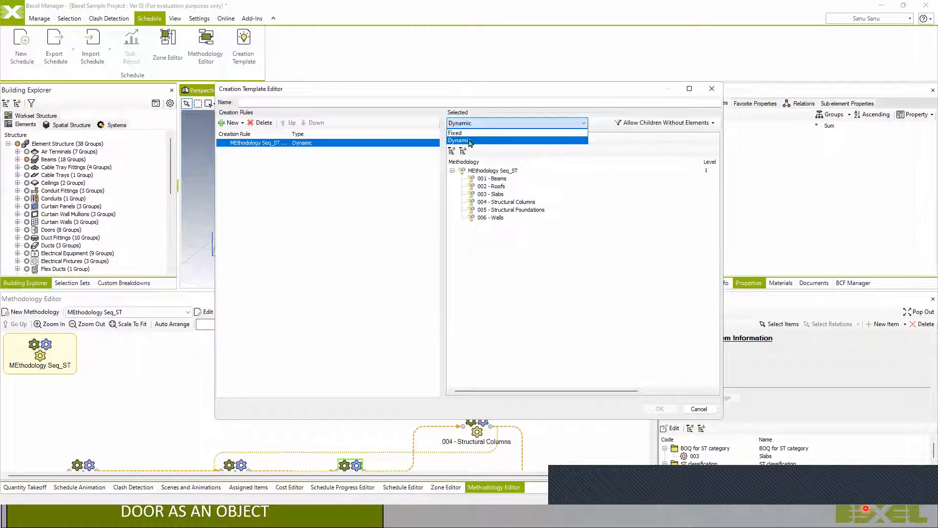
{"action": "left_click", "coordinate": [235, 122]}
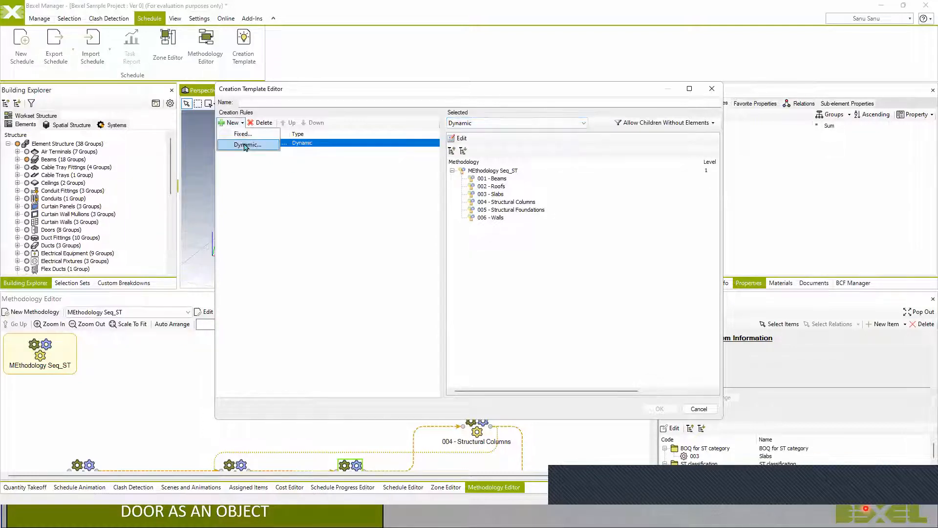
{"action": "left_click", "coordinate": [245, 143]}
{"action": "left_click", "coordinate": [376, 128]}
{"action": "left_click", "coordinate": [354, 169]}
{"action": "left_click", "coordinate": [341, 159]}
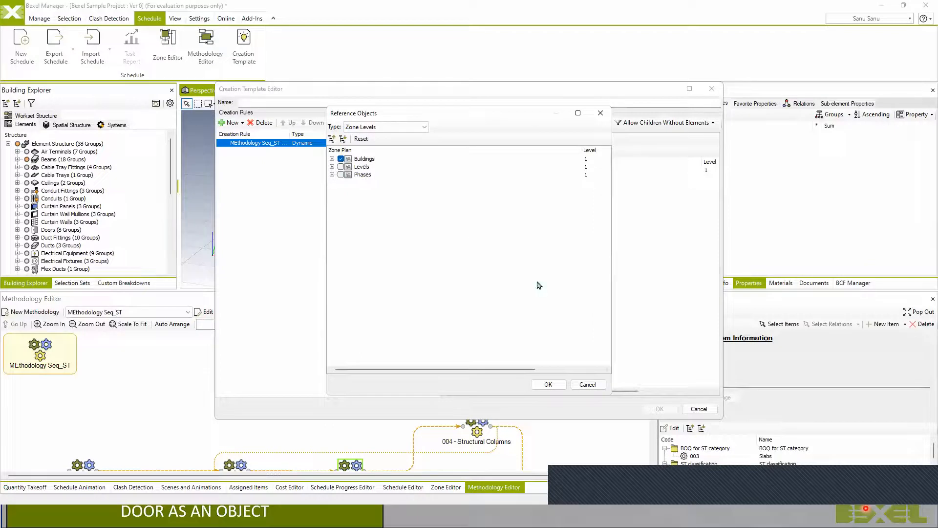
{"action": "left_click", "coordinate": [549, 384]}
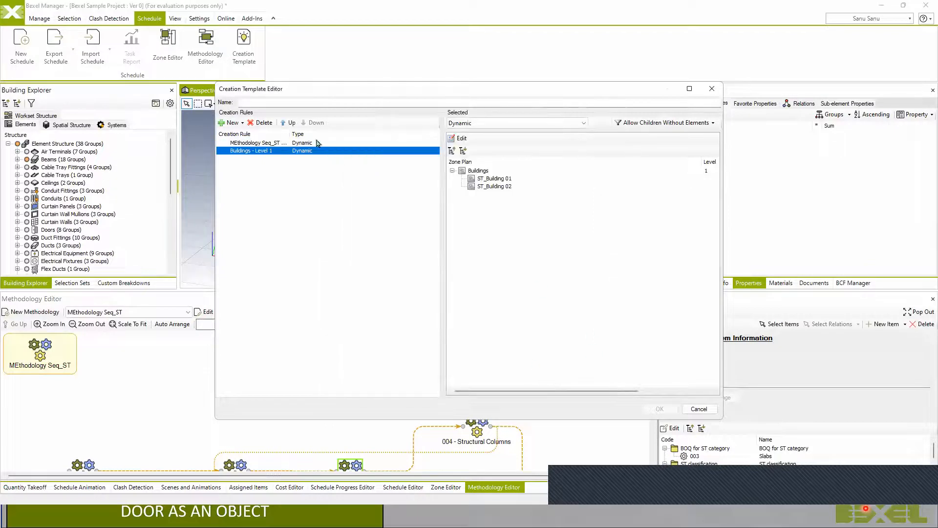
Add two more dynamic creation rules from Zone Levels, one for Levels and one for Phases.
{"action": "left_click", "coordinate": [232, 123]}
{"action": "left_click", "coordinate": [341, 167]}
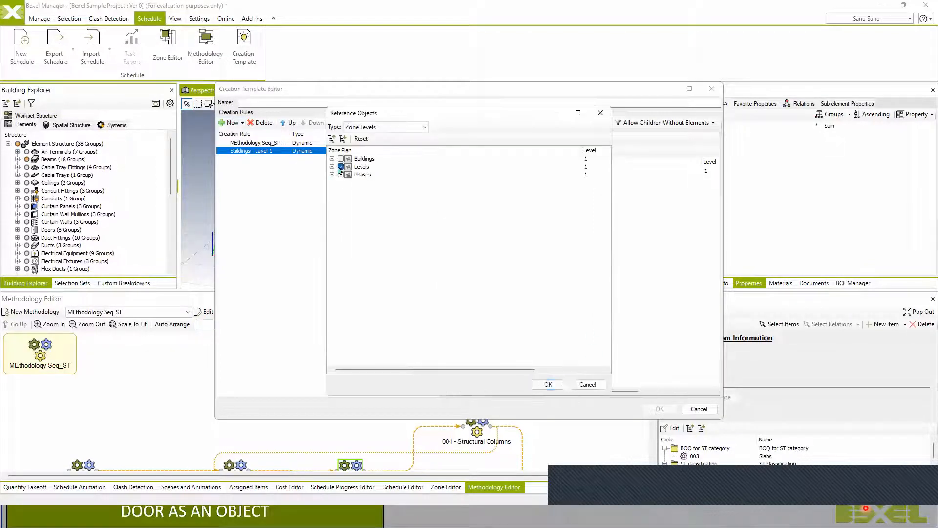
{"action": "left_click", "coordinate": [548, 385]}
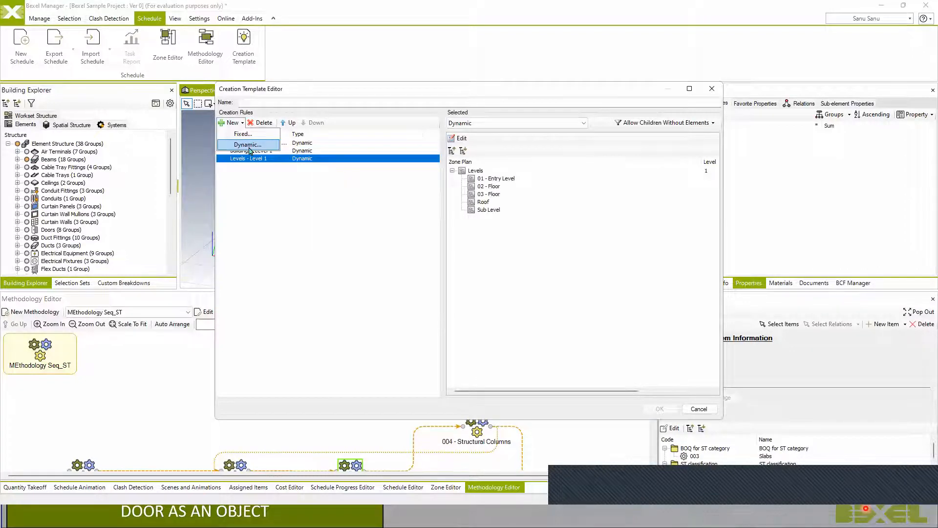
{"action": "left_click", "coordinate": [235, 123]}
{"action": "left_click", "coordinate": [340, 175]}
{"action": "left_click", "coordinate": [548, 384]}
Move the Buildings rule above the MEthodology Seq_ST rule and check the other creation rules in the list.
{"action": "left_click", "coordinate": [304, 203]}
{"action": "left_click", "coordinate": [253, 151]}
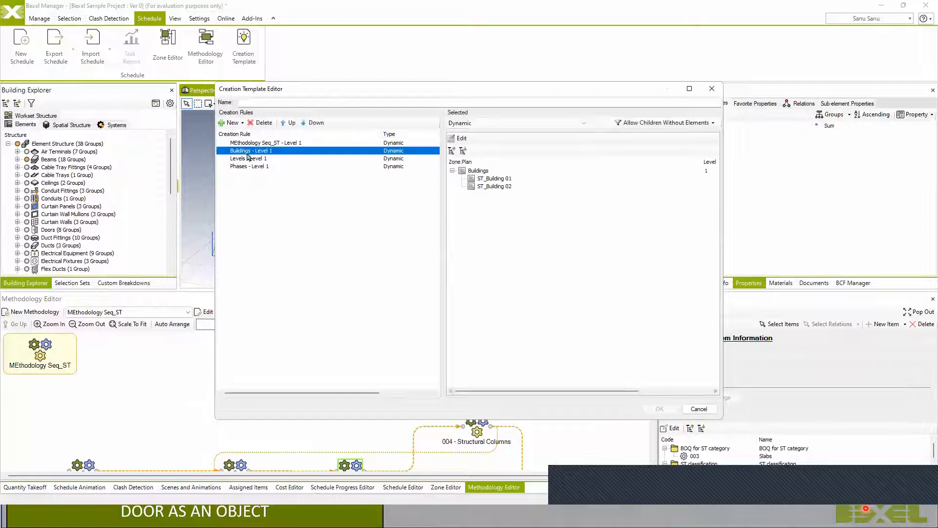
{"action": "left_click", "coordinate": [255, 159]}
{"action": "left_click", "coordinate": [254, 166]}
{"action": "left_click", "coordinate": [253, 151]}
{"action": "left_click", "coordinate": [289, 122]}
{"action": "left_click", "coordinate": [253, 152]}
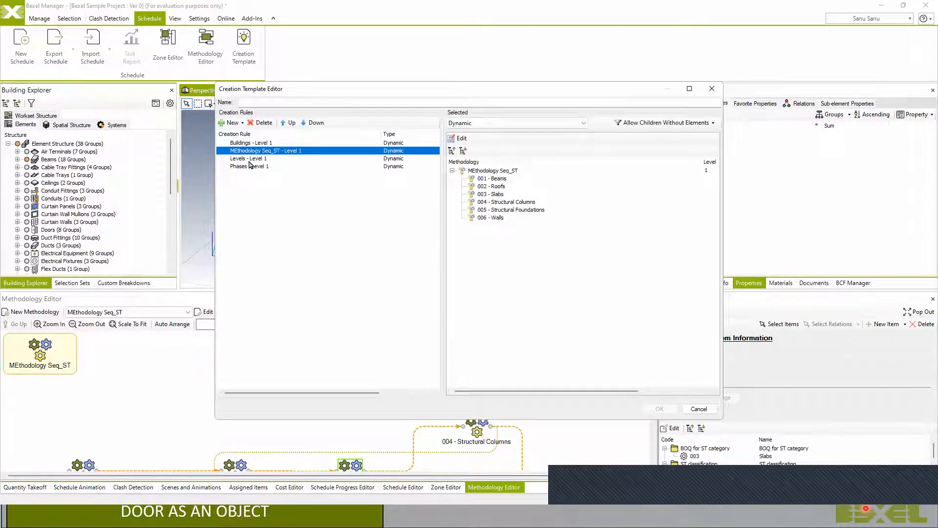
{"action": "left_click", "coordinate": [250, 159]}
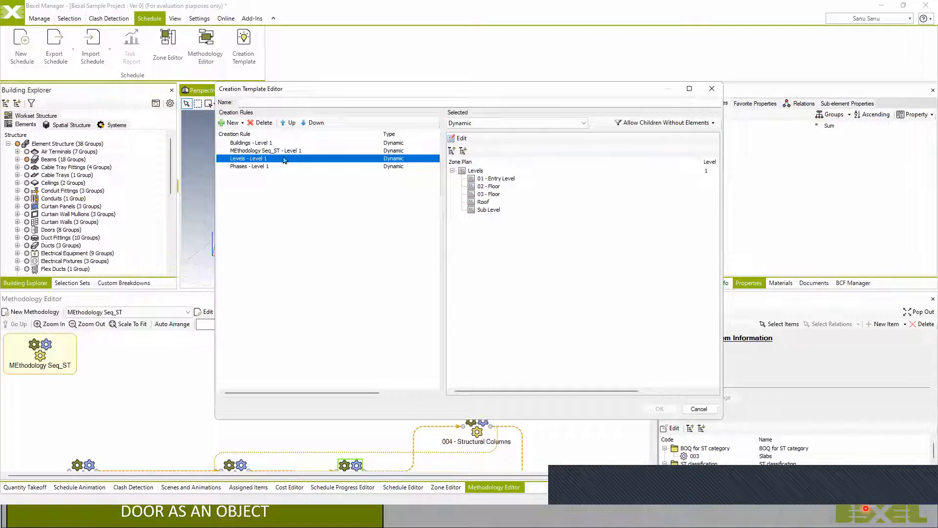
{"action": "left_click", "coordinate": [267, 168]}
{"action": "left_click", "coordinate": [265, 157]}
{"action": "left_click", "coordinate": [249, 151]}
Name the creation template CT 1, save it and leave the creation template dialogs.
{"action": "left_click", "coordinate": [259, 102]}
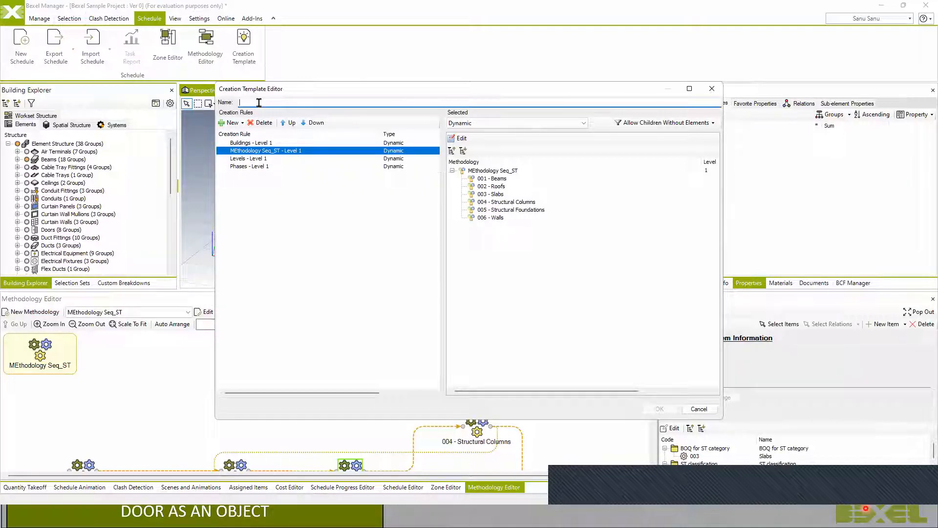
{"action": "type", "text": "CT 1"}
{"action": "left_click", "coordinate": [646, 410]}
{"action": "left_click", "coordinate": [699, 409]}
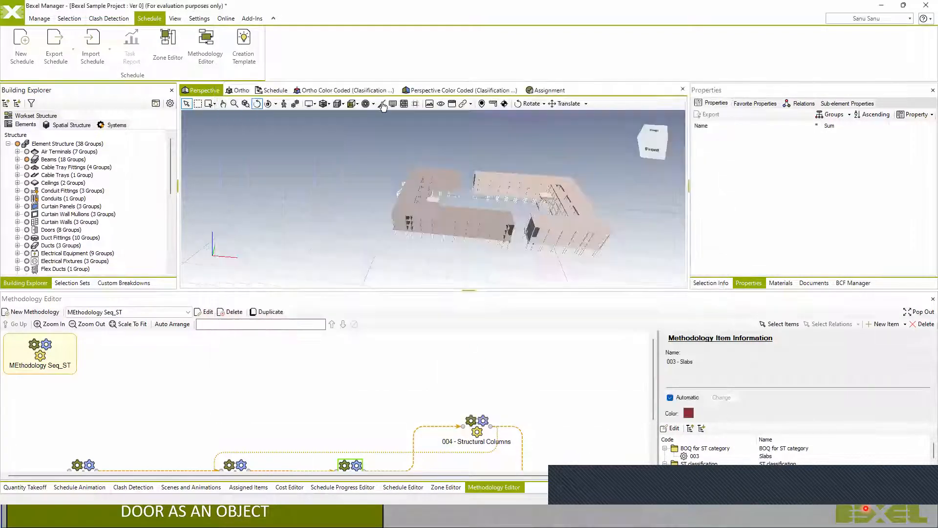
Review the item sequences of the Levels and Phases zones and of the MEthodology Seq_ST methodology.
{"action": "left_click", "coordinate": [169, 49]}
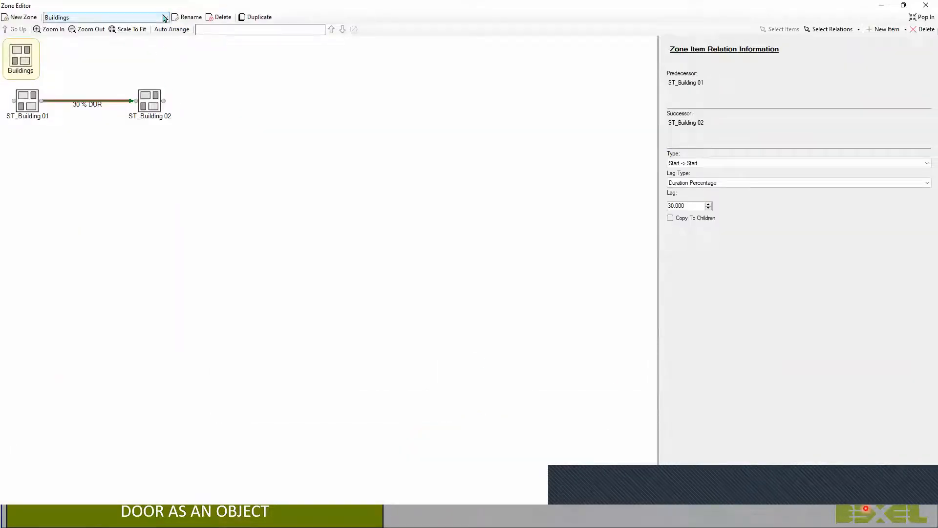
{"action": "left_click", "coordinate": [117, 17]}
{"action": "left_click", "coordinate": [54, 27]}
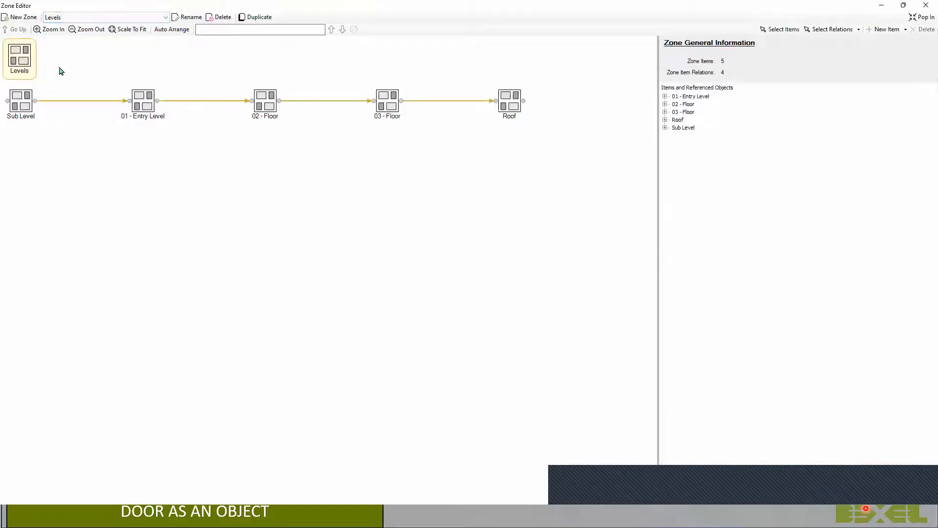
{"action": "left_click", "coordinate": [26, 65]}
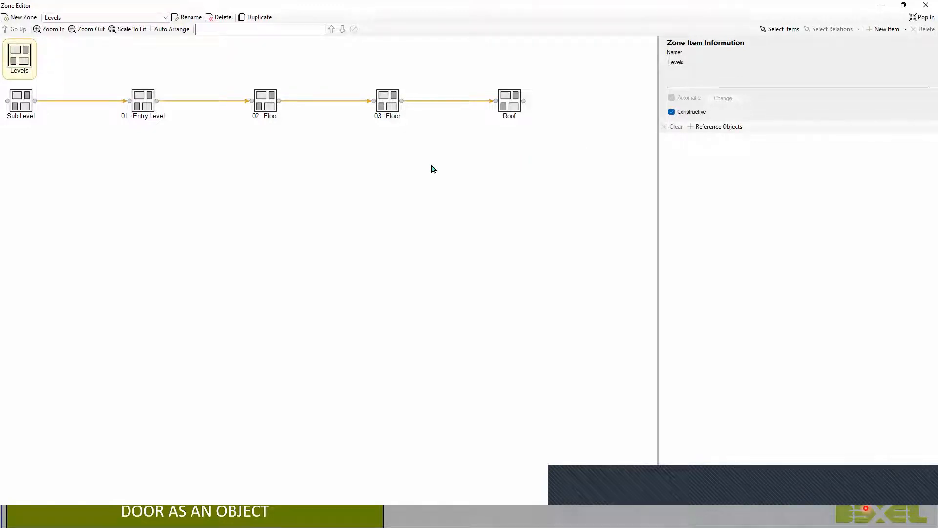
{"action": "left_click", "coordinate": [132, 19]}
{"action": "left_click", "coordinate": [87, 36]}
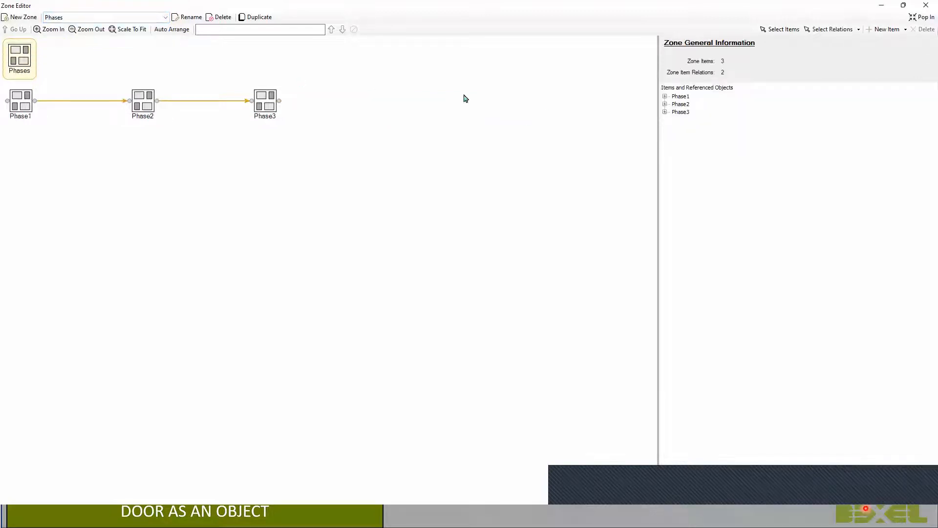
{"action": "left_click", "coordinate": [34, 61]}
{"action": "left_click", "coordinate": [672, 112]}
{"action": "left_click", "coordinate": [927, 4]}
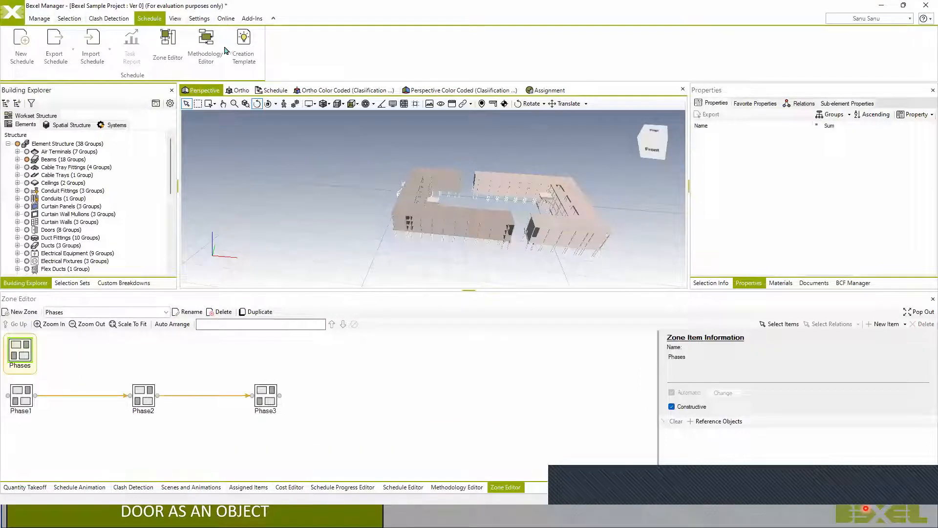
{"action": "left_click", "coordinate": [211, 52]}
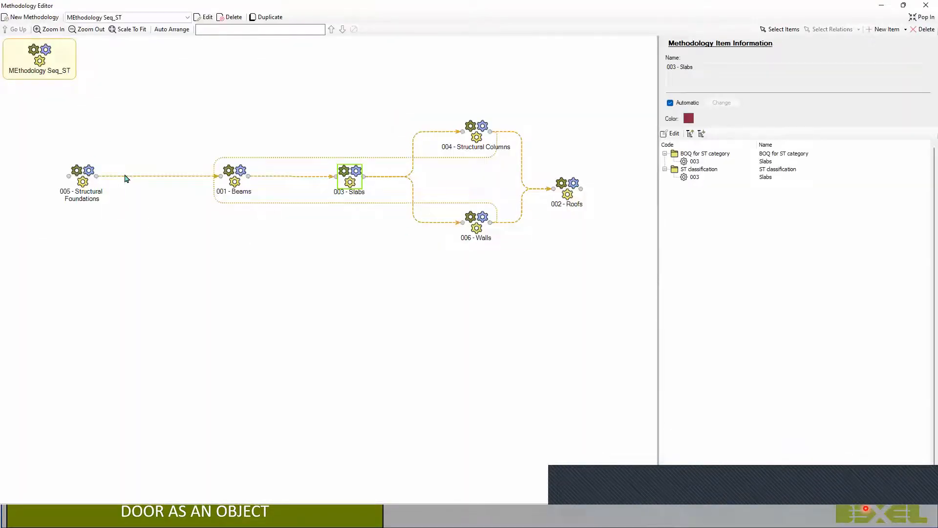
{"action": "left_click", "coordinate": [927, 5]}
Create a new schedule named Schedule 1 with the ST classification cost version.
{"action": "left_click_drag", "start_coordinate": [356, 291], "coordinate": [370, 214]}
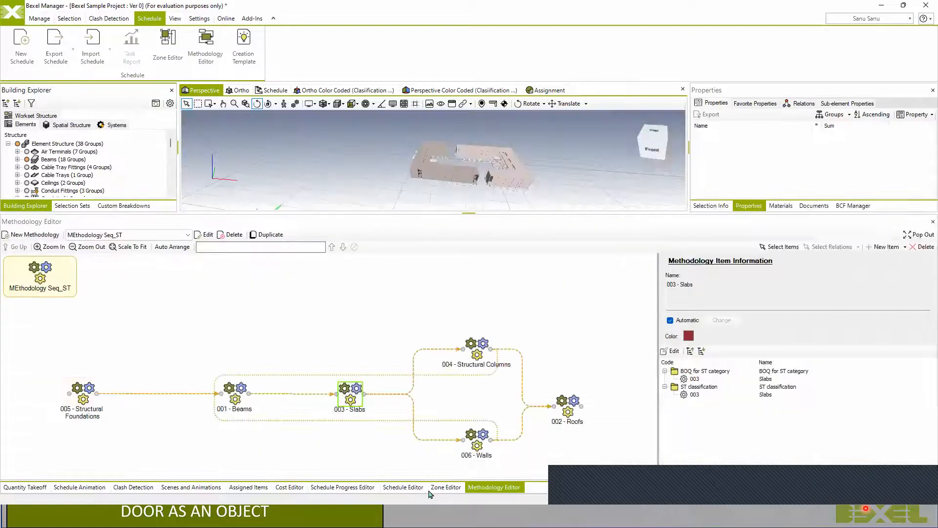
{"action": "left_click", "coordinate": [403, 487]}
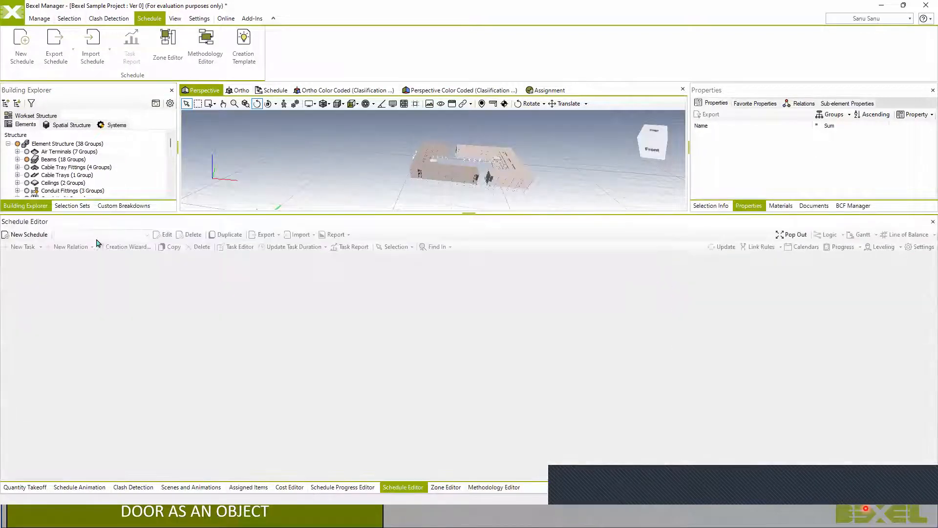
{"action": "left_click", "coordinate": [26, 235]}
{"action": "type", "text": "Schedu"}
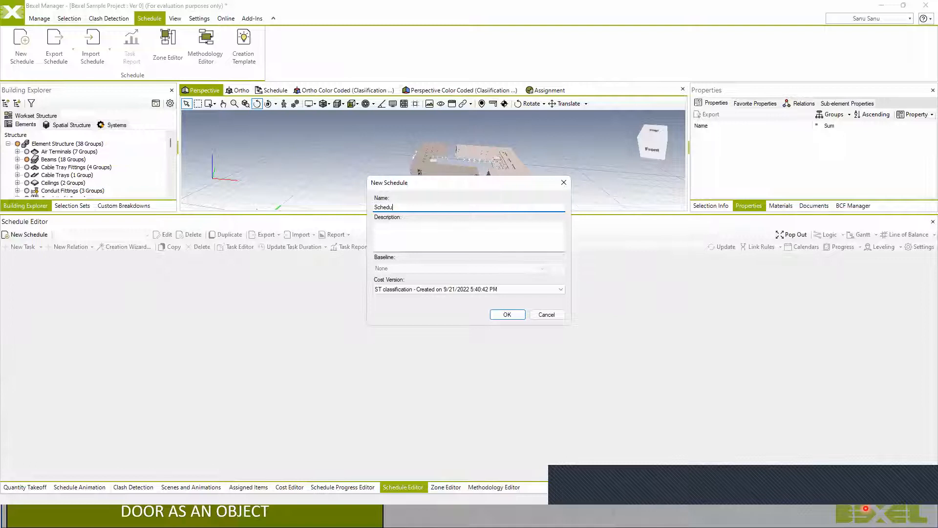
{"action": "type", "text": "le 1"}
{"action": "left_click", "coordinate": [506, 315]}
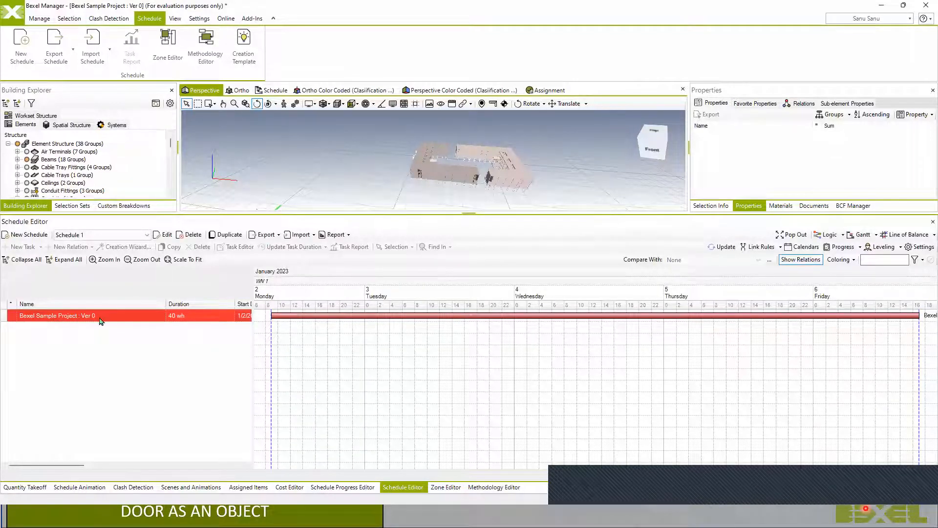
Generate the tasks of Schedule 1 with the Creation Wizard, using the CT 1 creation template.
{"action": "left_click", "coordinate": [138, 248]}
{"action": "left_click", "coordinate": [426, 142]}
{"action": "left_click", "coordinate": [435, 165]}
{"action": "left_click", "coordinate": [287, 135]}
{"action": "left_click", "coordinate": [622, 384]}
{"action": "left_click", "coordinate": [655, 379]}
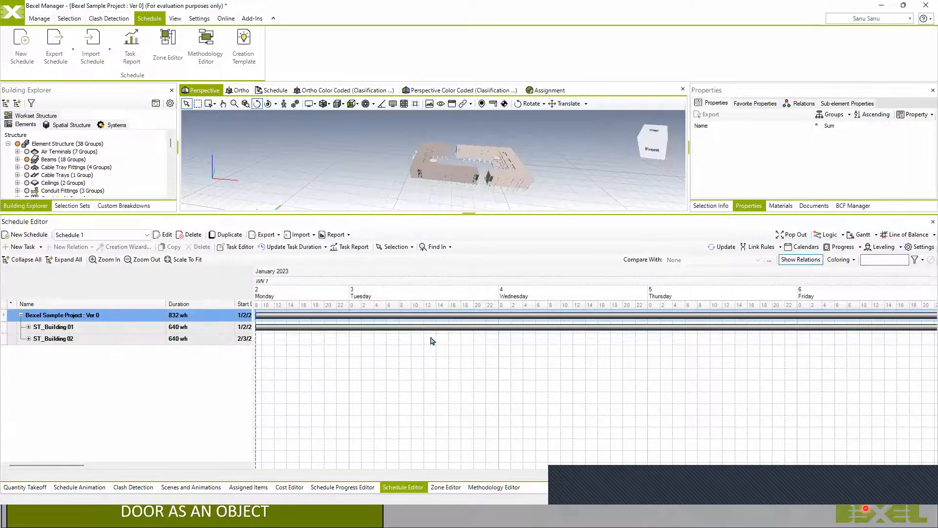
Show the schedule in its own window and inspect the relation between ST_Building 01 and ST_Building 02 in the Gantt chart.
{"action": "scroll", "coordinate": [430, 338], "scroll_direction": "down", "scroll_amount": 3}
{"action": "scroll", "coordinate": [432, 346], "scroll_direction": "down", "scroll_amount": 3}
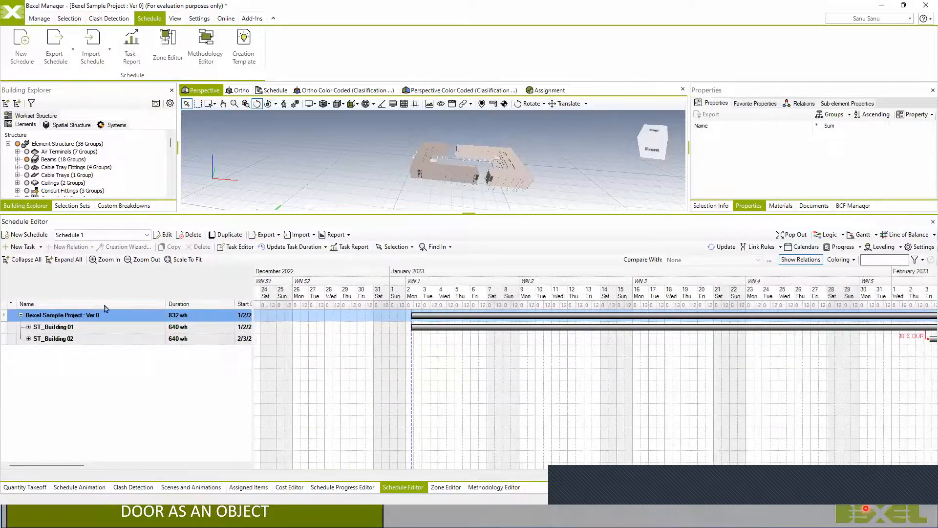
{"action": "scroll", "coordinate": [532, 344], "scroll_direction": "down", "scroll_amount": 1}
{"action": "scroll", "coordinate": [537, 345], "scroll_direction": "down", "scroll_amount": 4}
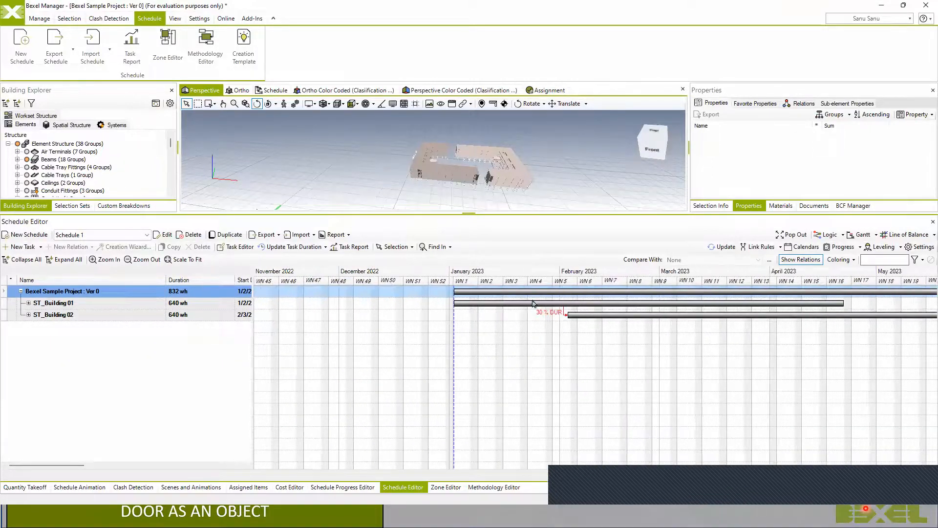
{"action": "left_click", "coordinate": [792, 235]}
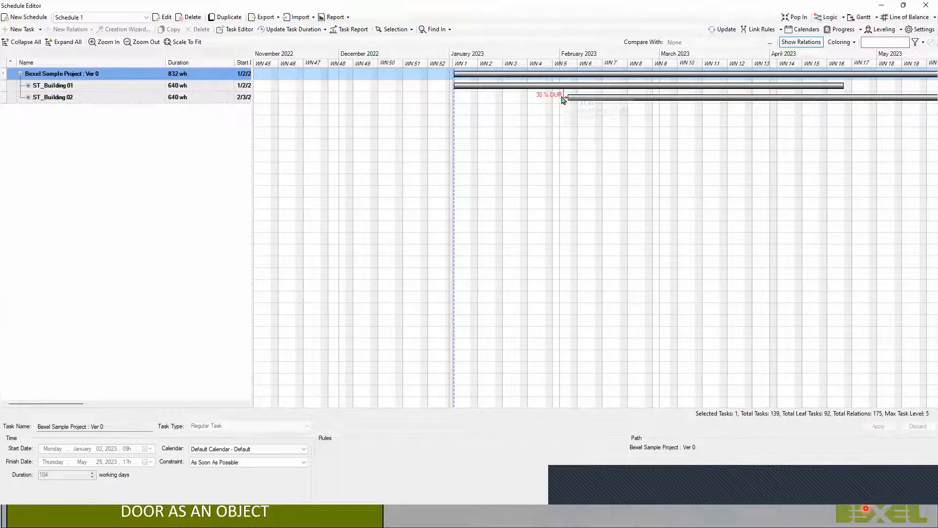
{"action": "left_click", "coordinate": [563, 98]}
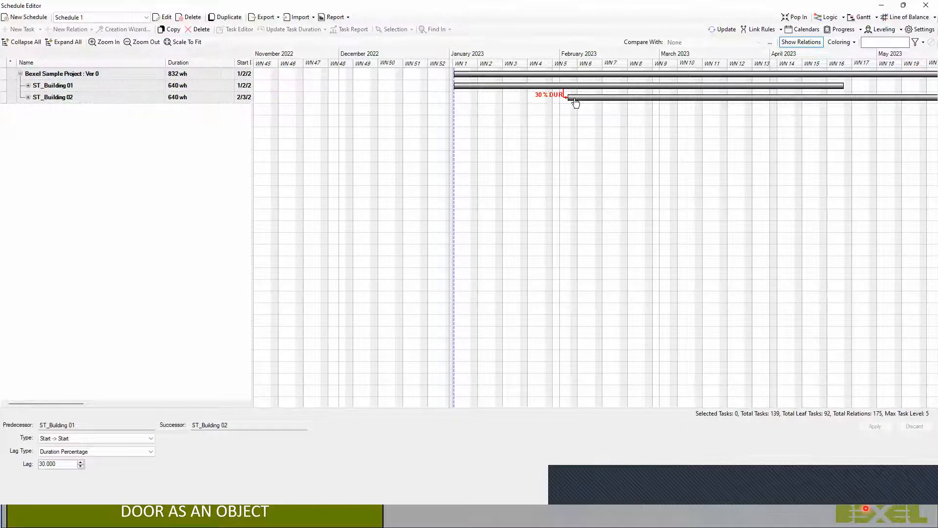
Expand ST_Building 01 and examine the subtasks of 005 - Structural Foundations and 001 - Beams.
{"action": "left_click", "coordinate": [28, 85]}
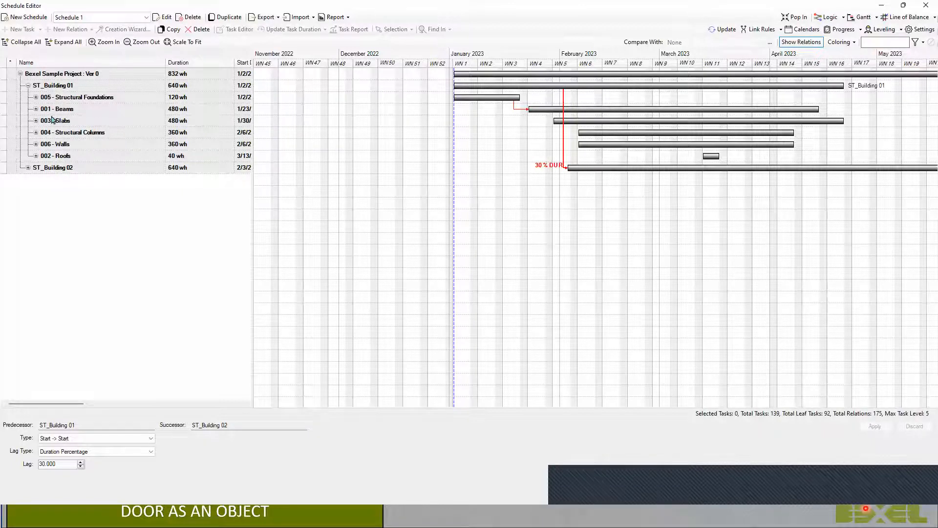
{"action": "left_click", "coordinate": [35, 98]}
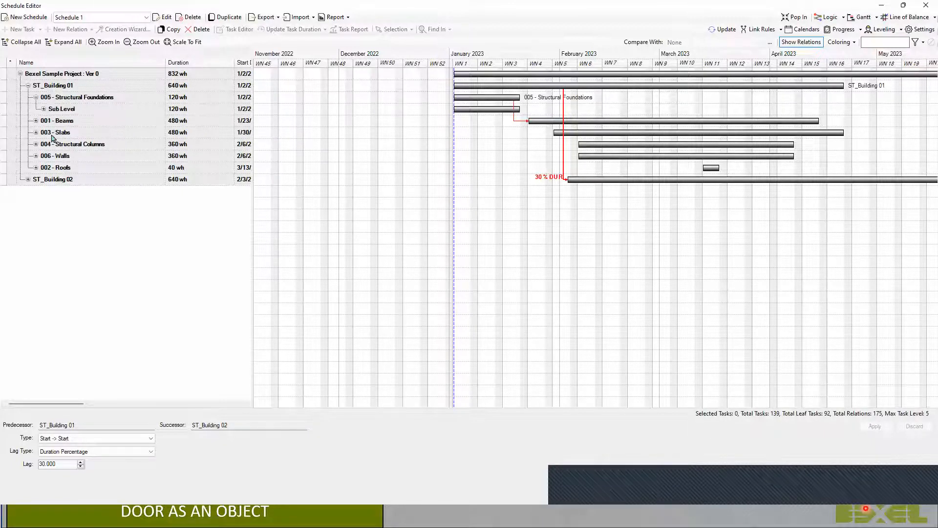
{"action": "left_click", "coordinate": [36, 97]}
{"action": "left_click", "coordinate": [66, 109]}
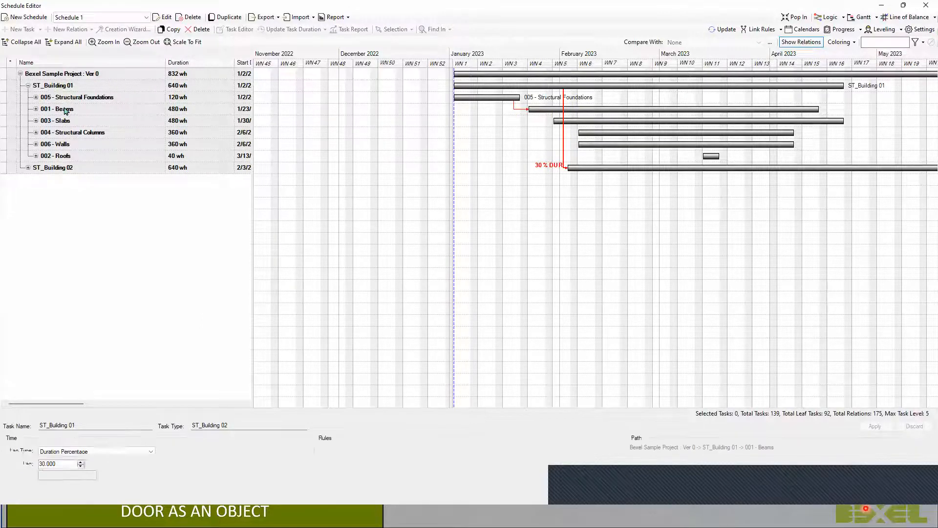
{"action": "left_click", "coordinate": [35, 109]}
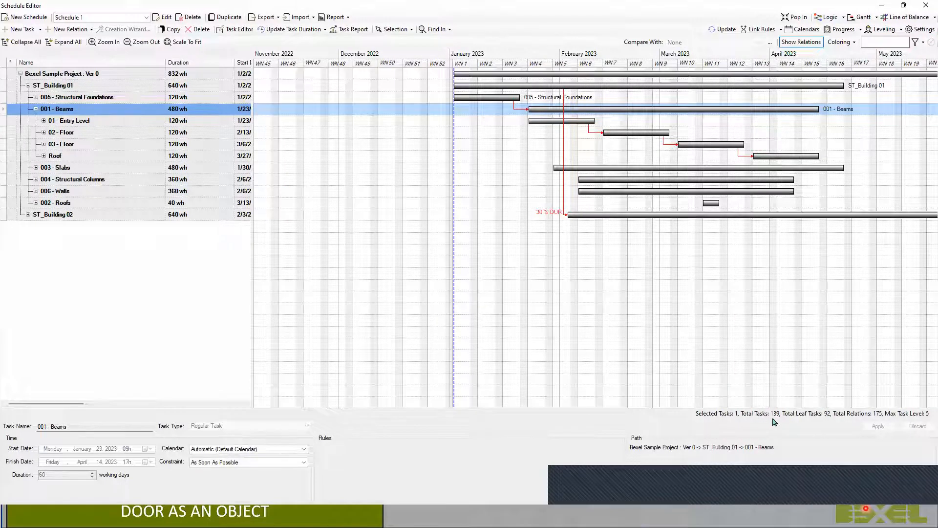
Expand all schedule tasks, examine the phase tasks' dates, costs and relations, and return to the schedule in the main window.
{"action": "left_click", "coordinate": [64, 43]}
{"action": "scroll", "coordinate": [691, 149], "scroll_direction": "down", "scroll_amount": 6}
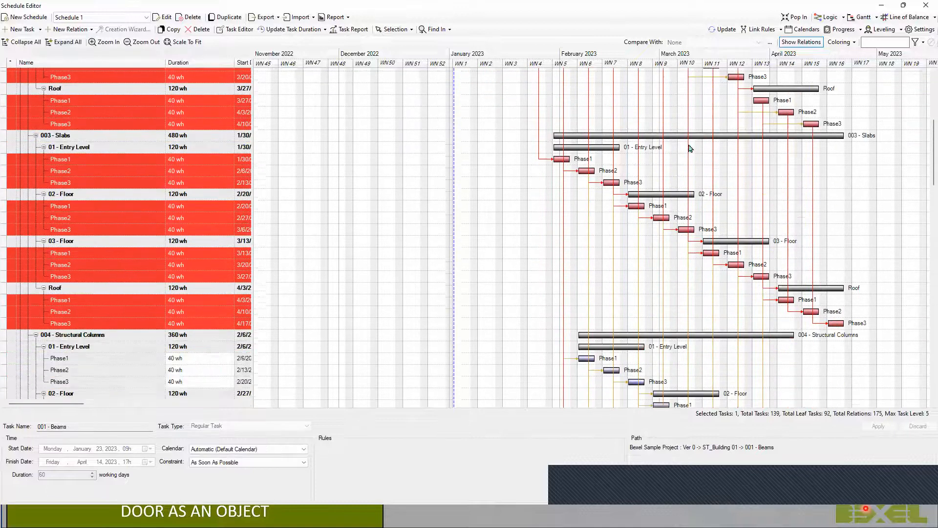
{"action": "scroll", "coordinate": [690, 148], "scroll_direction": "down", "scroll_amount": 3}
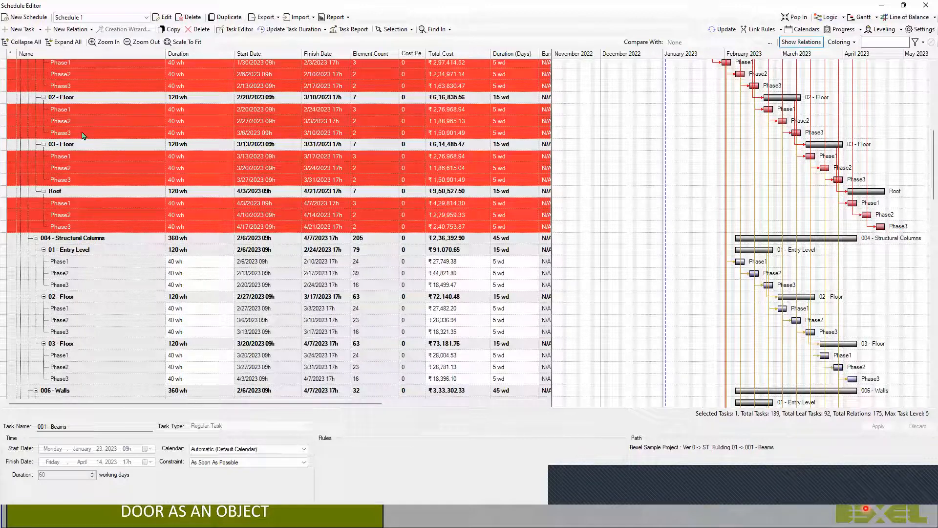
{"action": "mouse_move", "coordinate": [756, 174]}
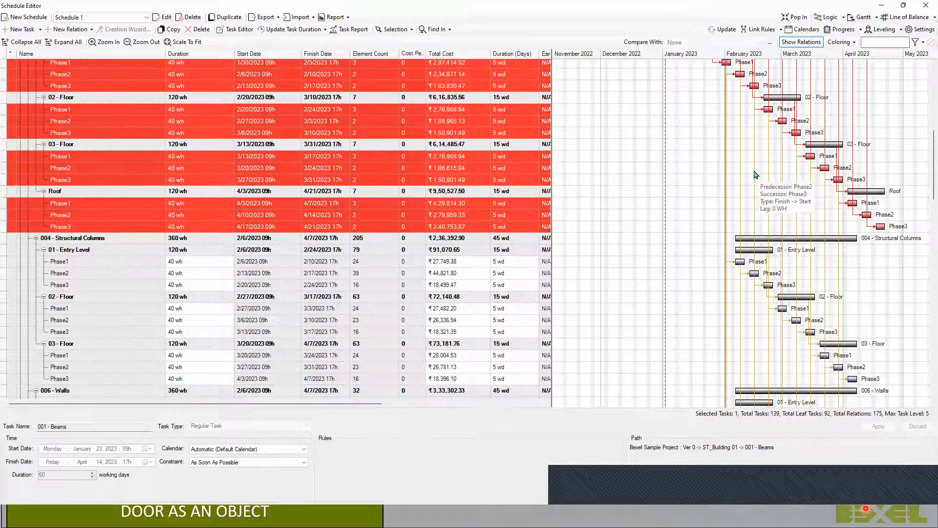
{"action": "left_click", "coordinate": [882, 6]}
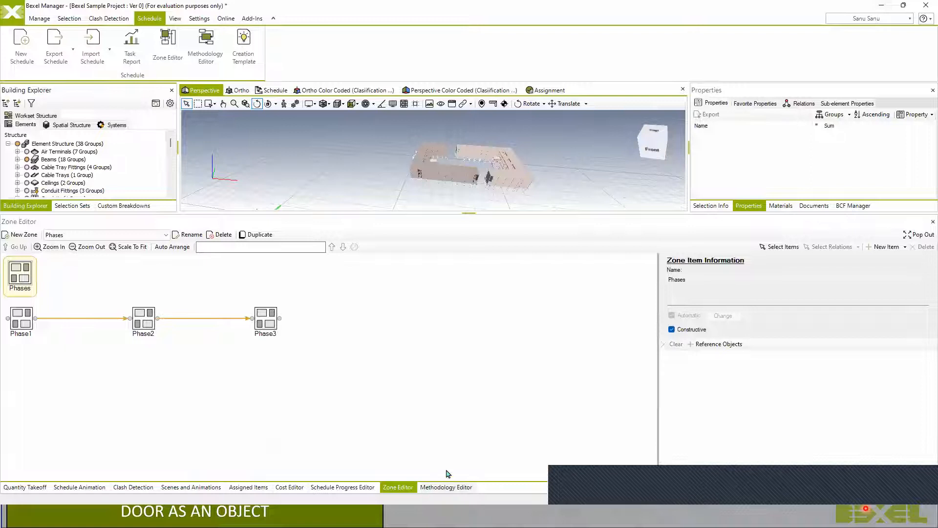
{"action": "key", "text": "alt+Tab"}
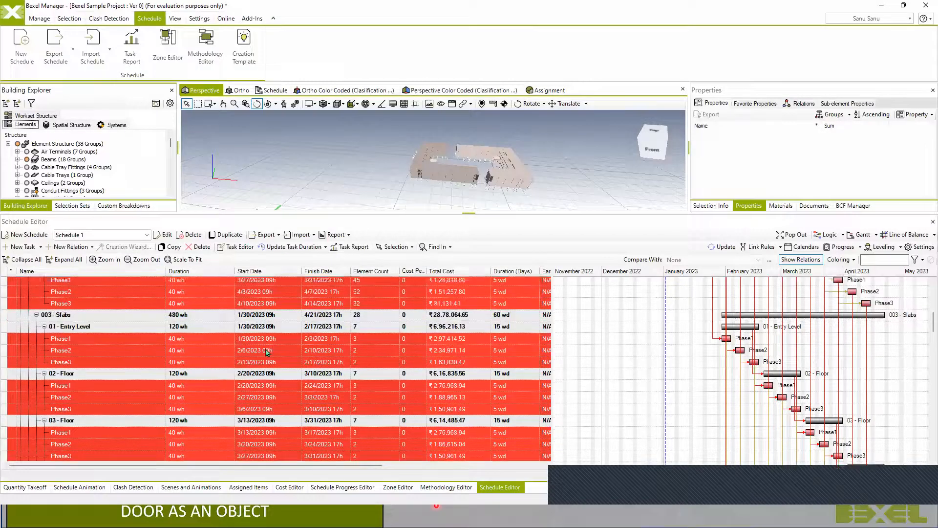
Select the model elements of the Phase1 task under the ST_Building 01 structural foundations and enlarge the 3D view to inspect them.
{"action": "scroll", "coordinate": [267, 352], "scroll_direction": "up", "scroll_amount": 8}
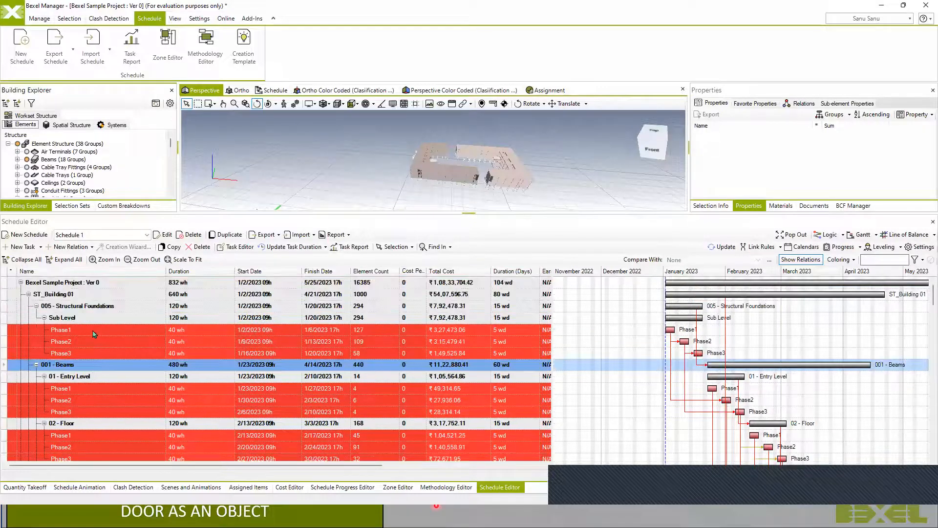
{"action": "left_click", "coordinate": [95, 334]}
{"action": "left_click", "coordinate": [395, 247]}
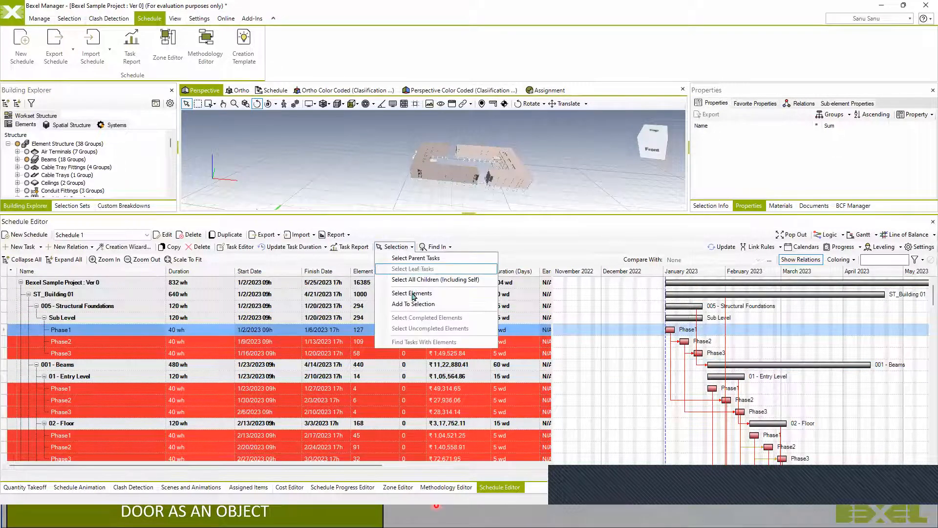
{"action": "left_click", "coordinate": [412, 293]}
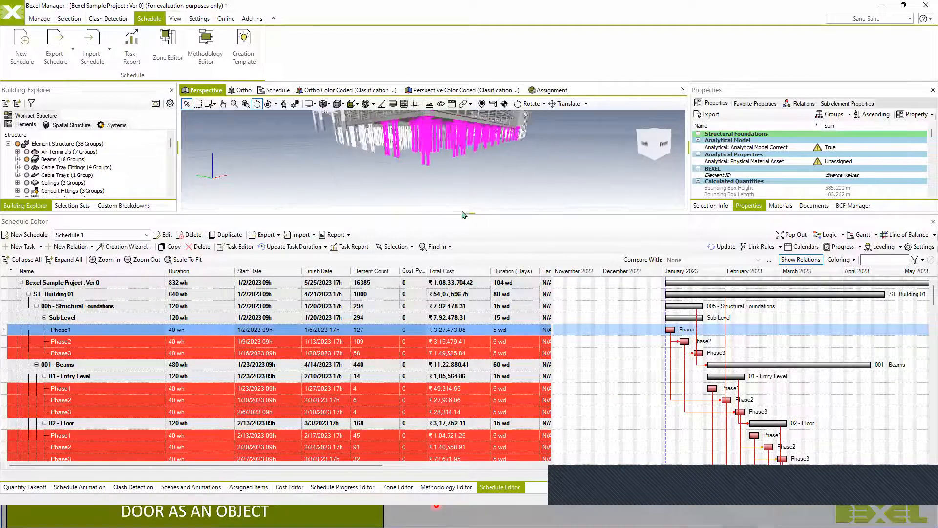
{"action": "left_click_drag", "start_coordinate": [464, 214], "coordinate": [356, 388]}
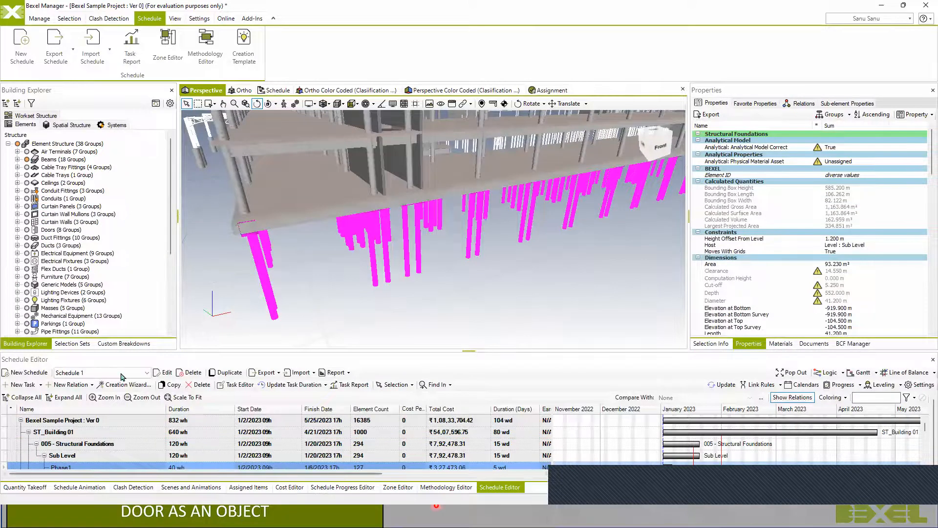
Play the schedule animation from the project start in the Schedule view, pausing it to inspect the construction progress.
{"action": "left_click", "coordinate": [272, 93]}
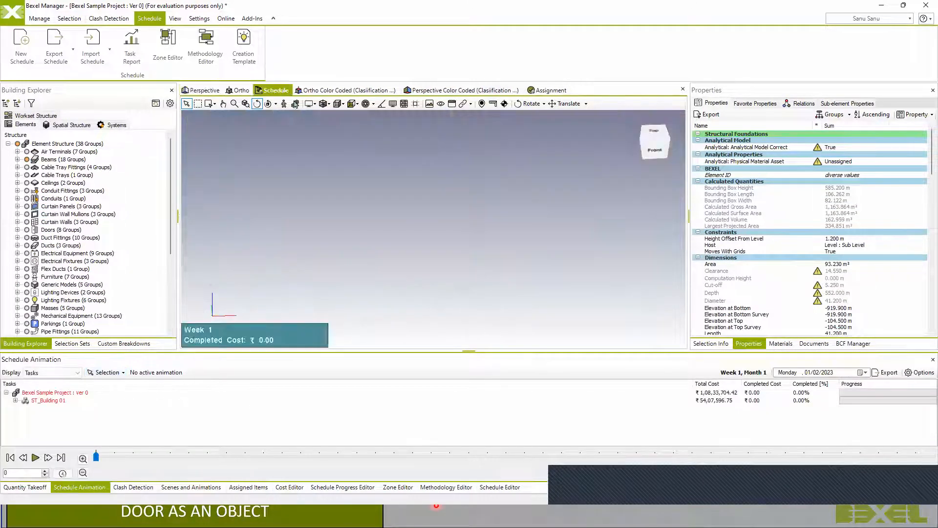
{"action": "left_click", "coordinate": [35, 458]}
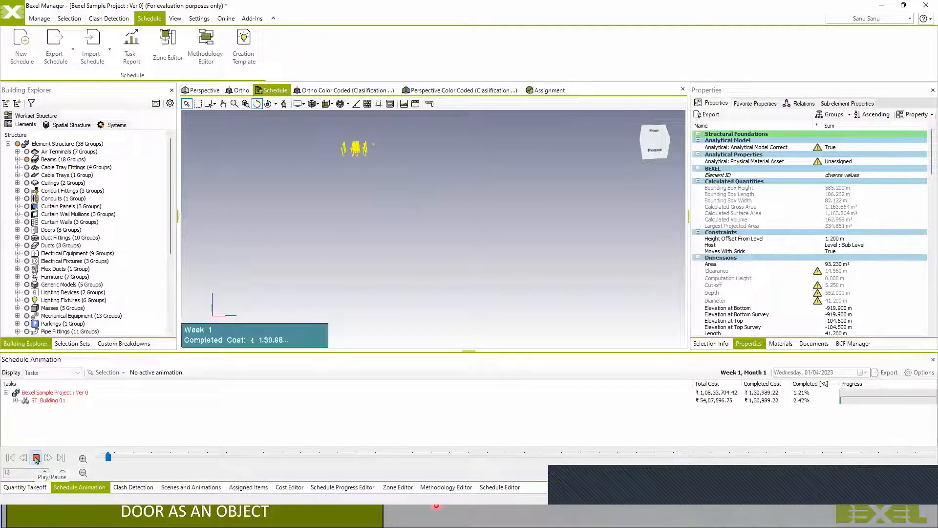
{"action": "left_click", "coordinate": [36, 459]}
{"action": "left_click_drag", "start_coordinate": [397, 171], "coordinate": [418, 167]}
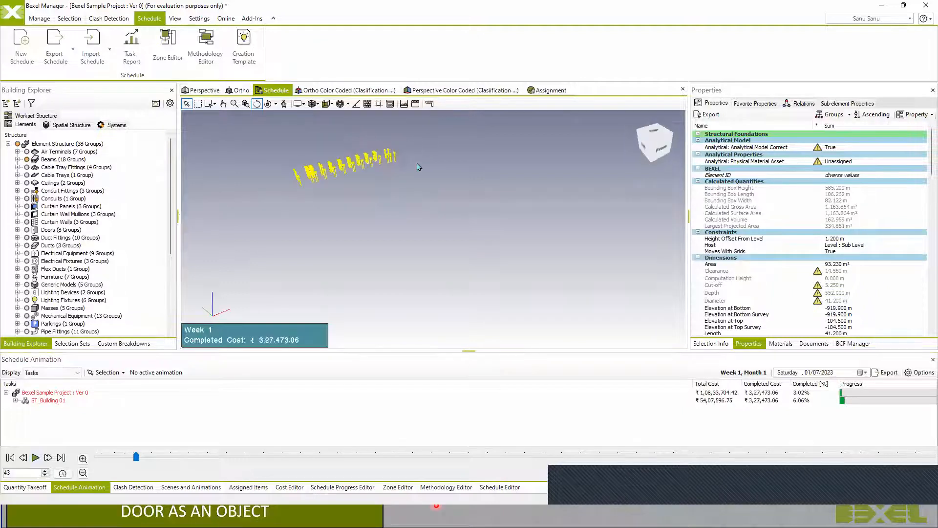
{"action": "left_click", "coordinate": [33, 458]}
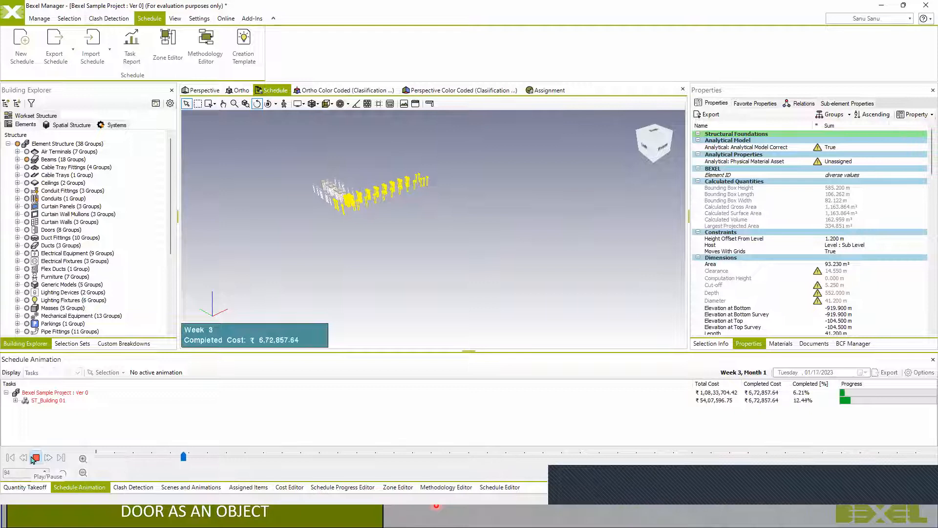
{"action": "left_click", "coordinate": [33, 458]}
{"action": "middle_click_drag", "start_coordinate": [457, 147], "coordinate": [455, 203]}
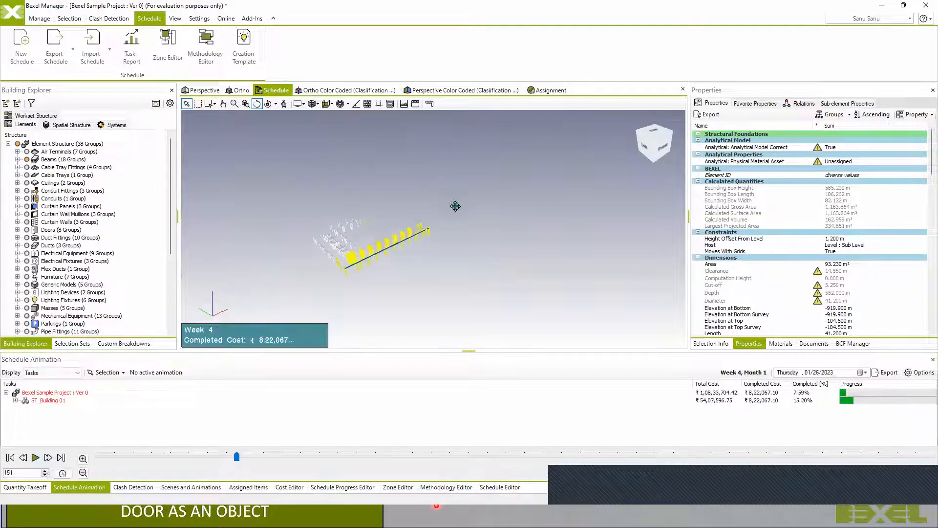
Resume the schedule animation from week 4 and play it through to week 21, pausing at week 8 to inspect the building up close.
{"action": "left_click", "coordinate": [35, 458]}
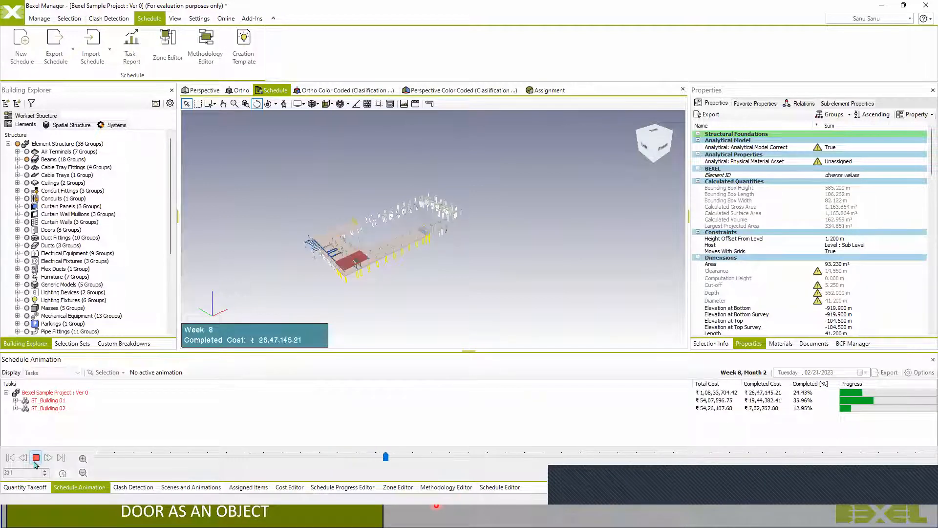
{"action": "left_click", "coordinate": [35, 462]}
{"action": "middle_click_drag", "start_coordinate": [370, 264], "coordinate": [374, 240]}
{"action": "scroll", "coordinate": [372, 239], "scroll_direction": "up", "scroll_amount": 5}
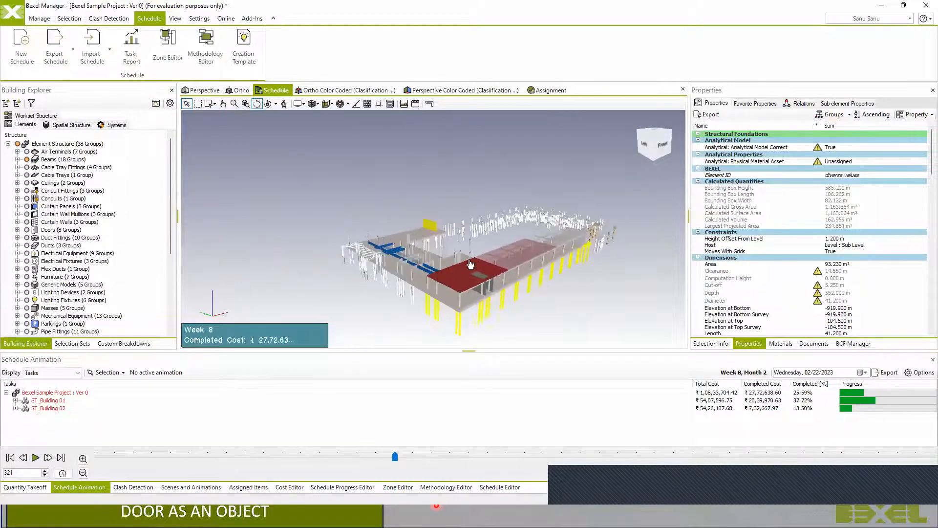
{"action": "left_click", "coordinate": [36, 458]}
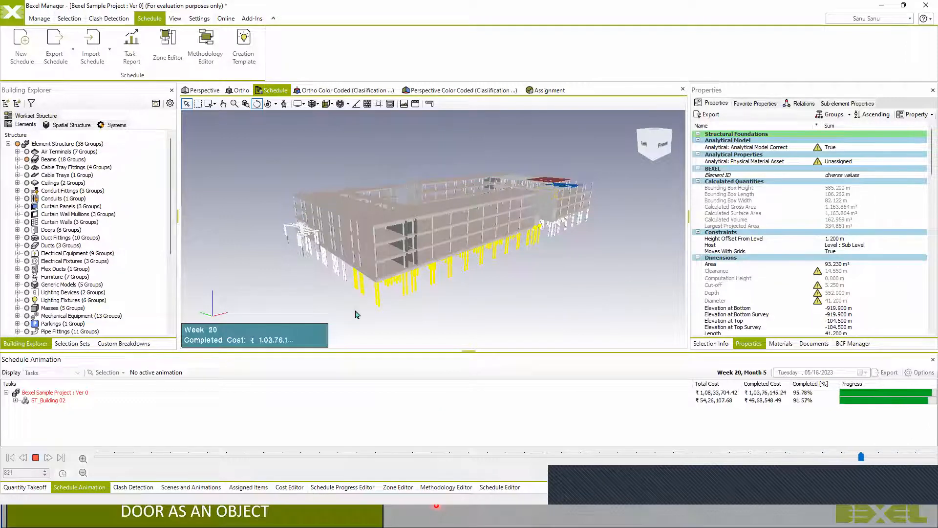
{"action": "left_click", "coordinate": [35, 457]}
{"action": "left_click", "coordinate": [36, 458]}
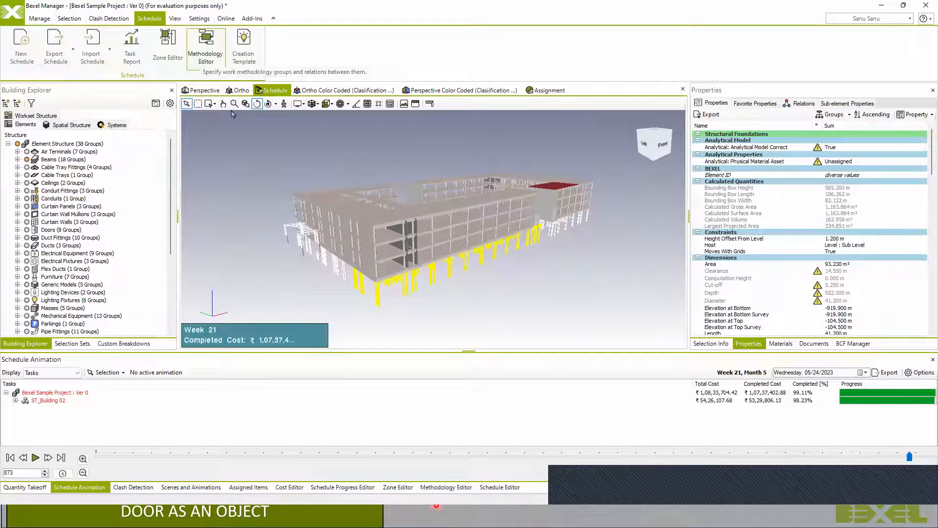
Reopen Schedule 1 in the Schedule Editor, give it more height, and examine the week 21 model from several angles above it.
{"action": "left_click", "coordinate": [499, 487]}
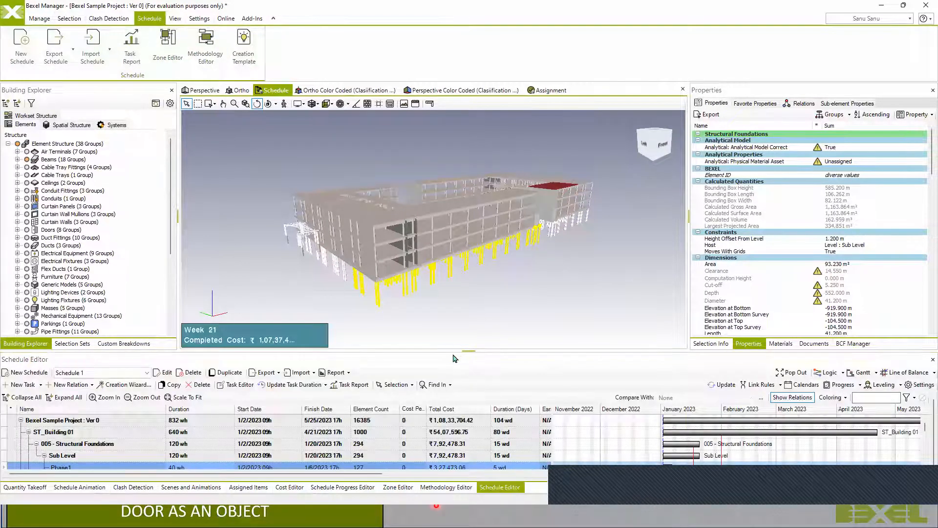
{"action": "left_click_drag", "start_coordinate": [453, 351], "coordinate": [453, 293]}
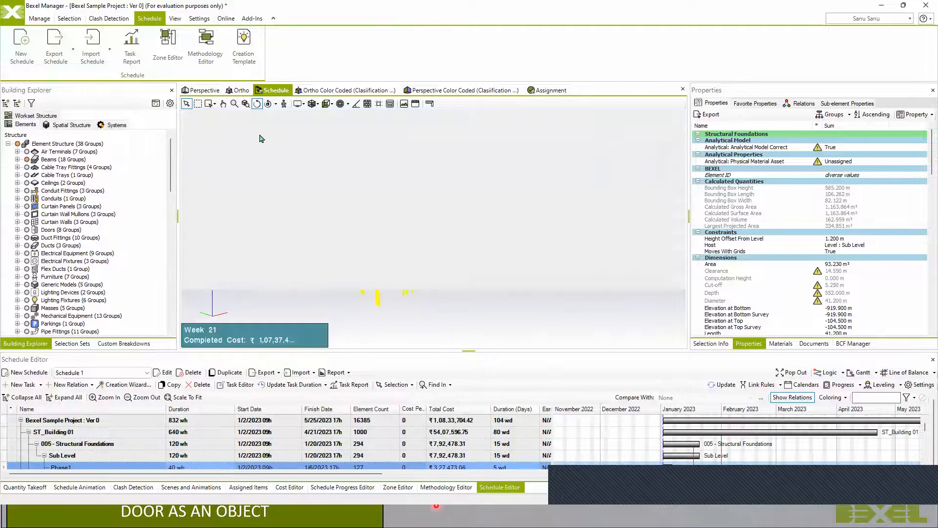
{"action": "left_click_drag", "start_coordinate": [333, 217], "coordinate": [403, 241]}
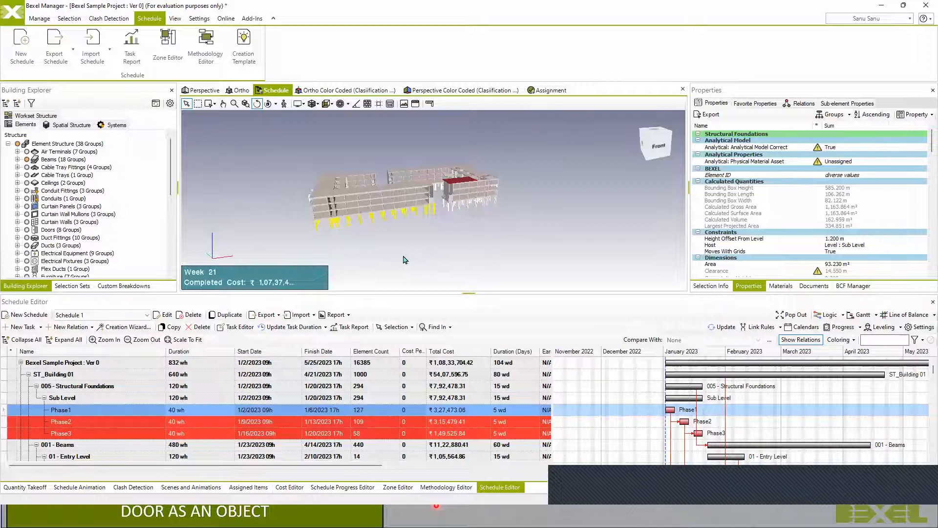
{"action": "left_click_drag", "start_coordinate": [418, 207], "coordinate": [412, 223]}
{"action": "left_click_drag", "start_coordinate": [424, 176], "coordinate": [428, 223]}
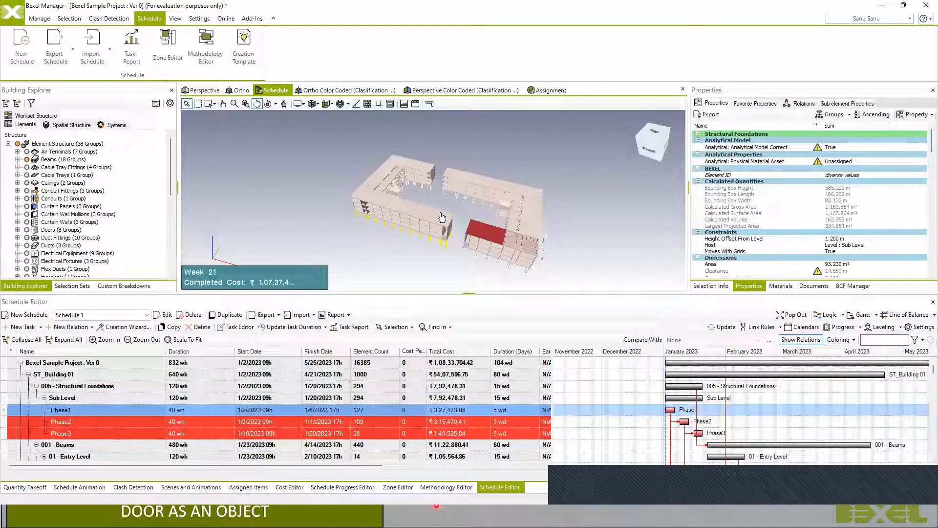
{"action": "left_click_drag", "start_coordinate": [460, 236], "coordinate": [504, 240]}
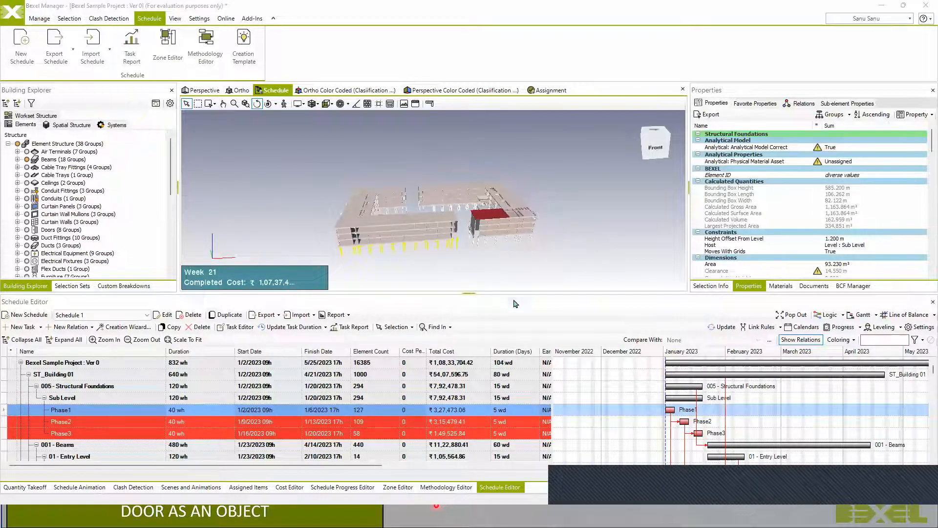
Minimize the project window and switch to the BEXEL Viewer page in Chrome.
{"action": "left_click", "coordinate": [875, 5]}
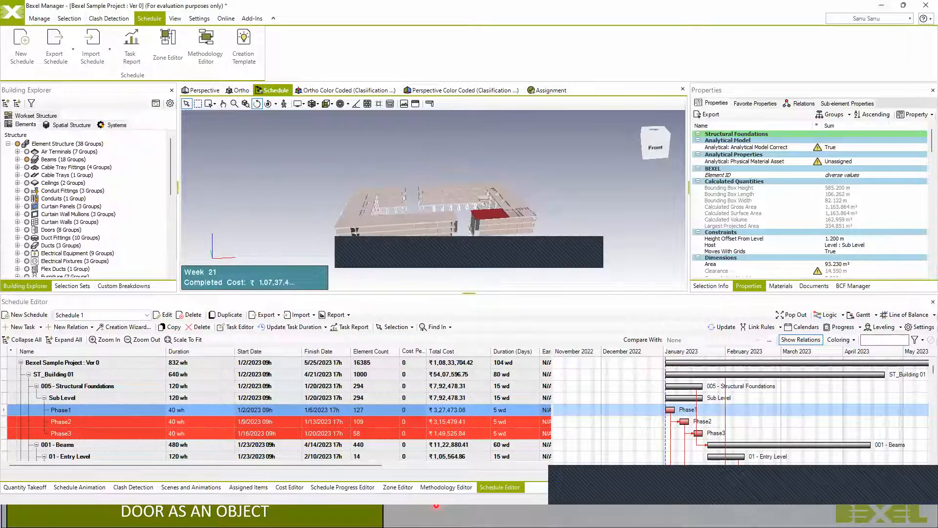
{"action": "key", "text": "Escape"}
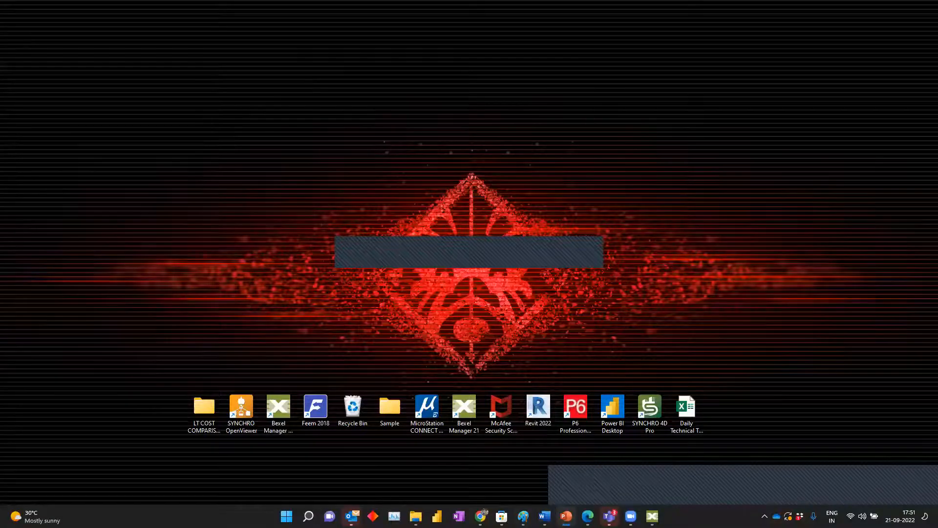
{"action": "left_click", "coordinate": [480, 516]}
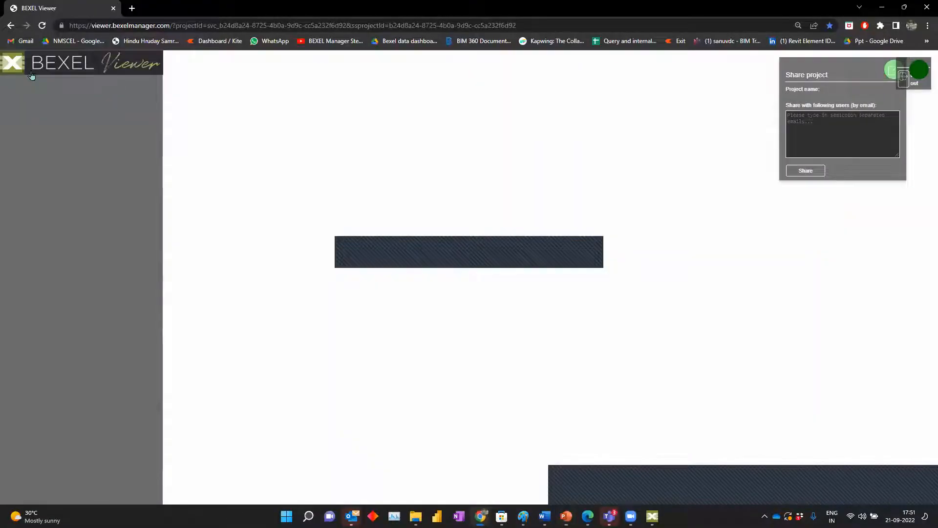